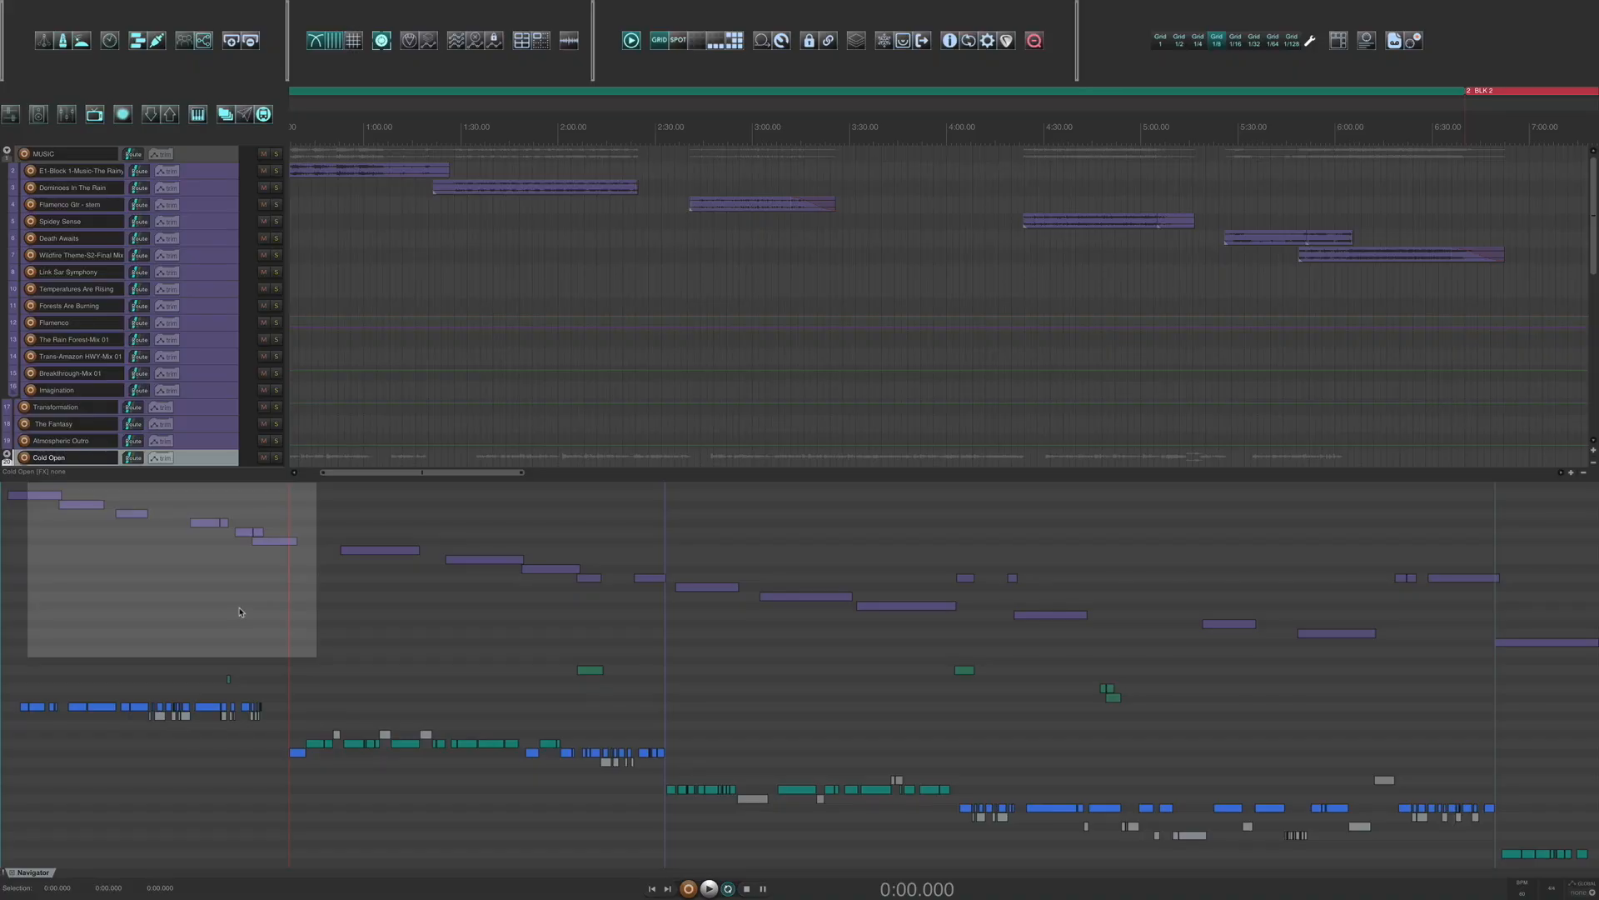
Step: Move the arrange view to the section around 25 to 28 minutes with the Navigator, and toggle the Navigator window
left_click_drag(254, 625, 1009, 820)
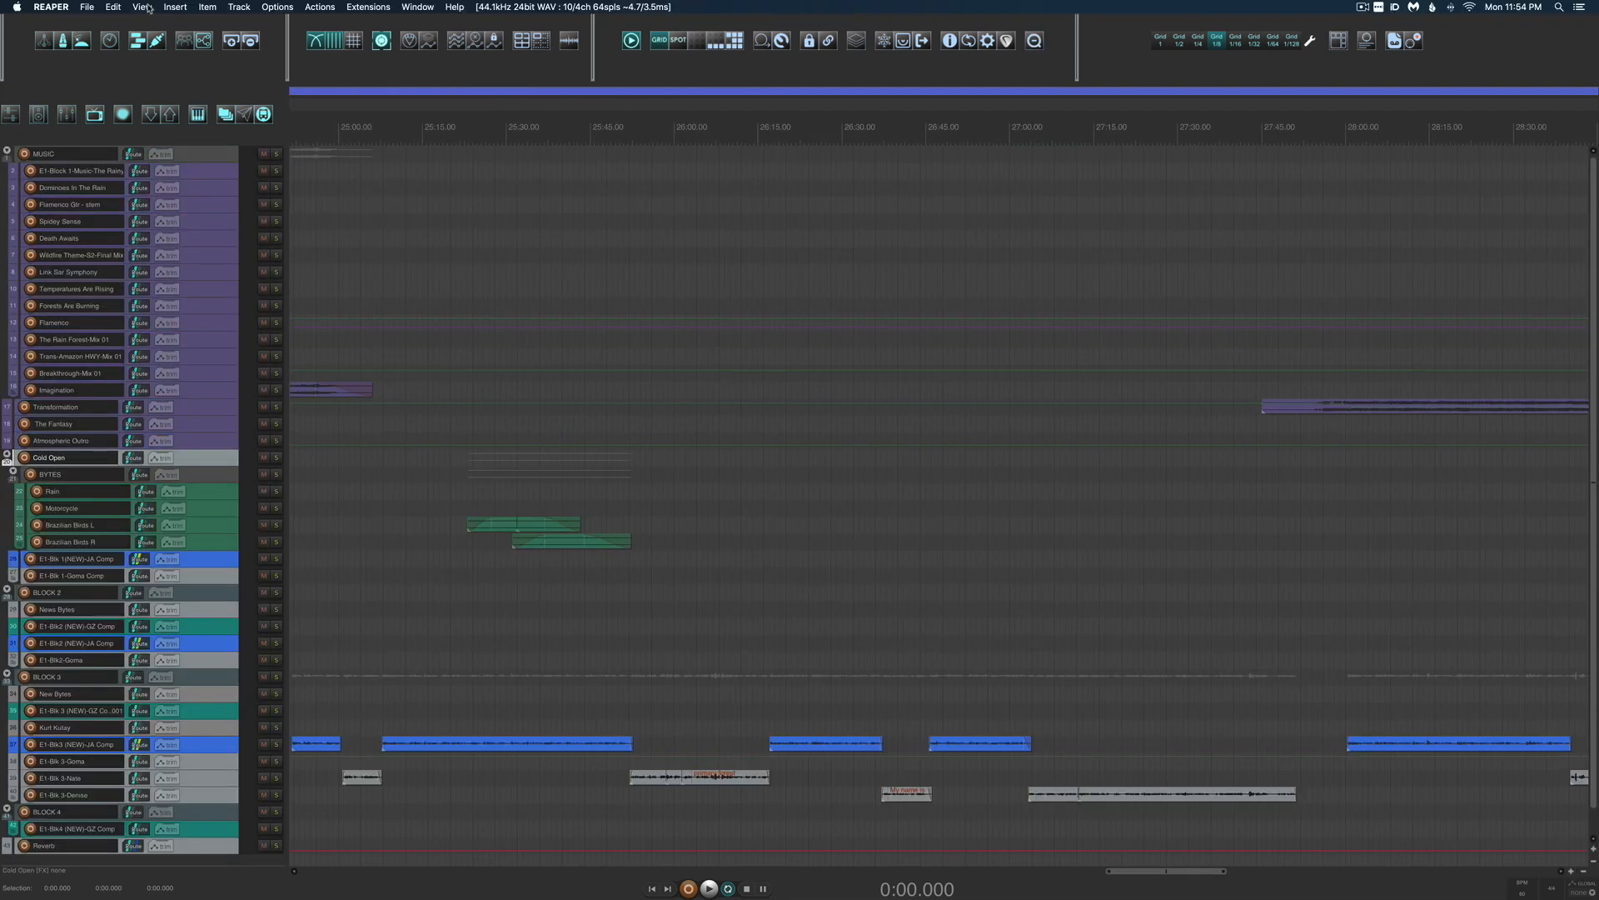
left_click(162, 9)
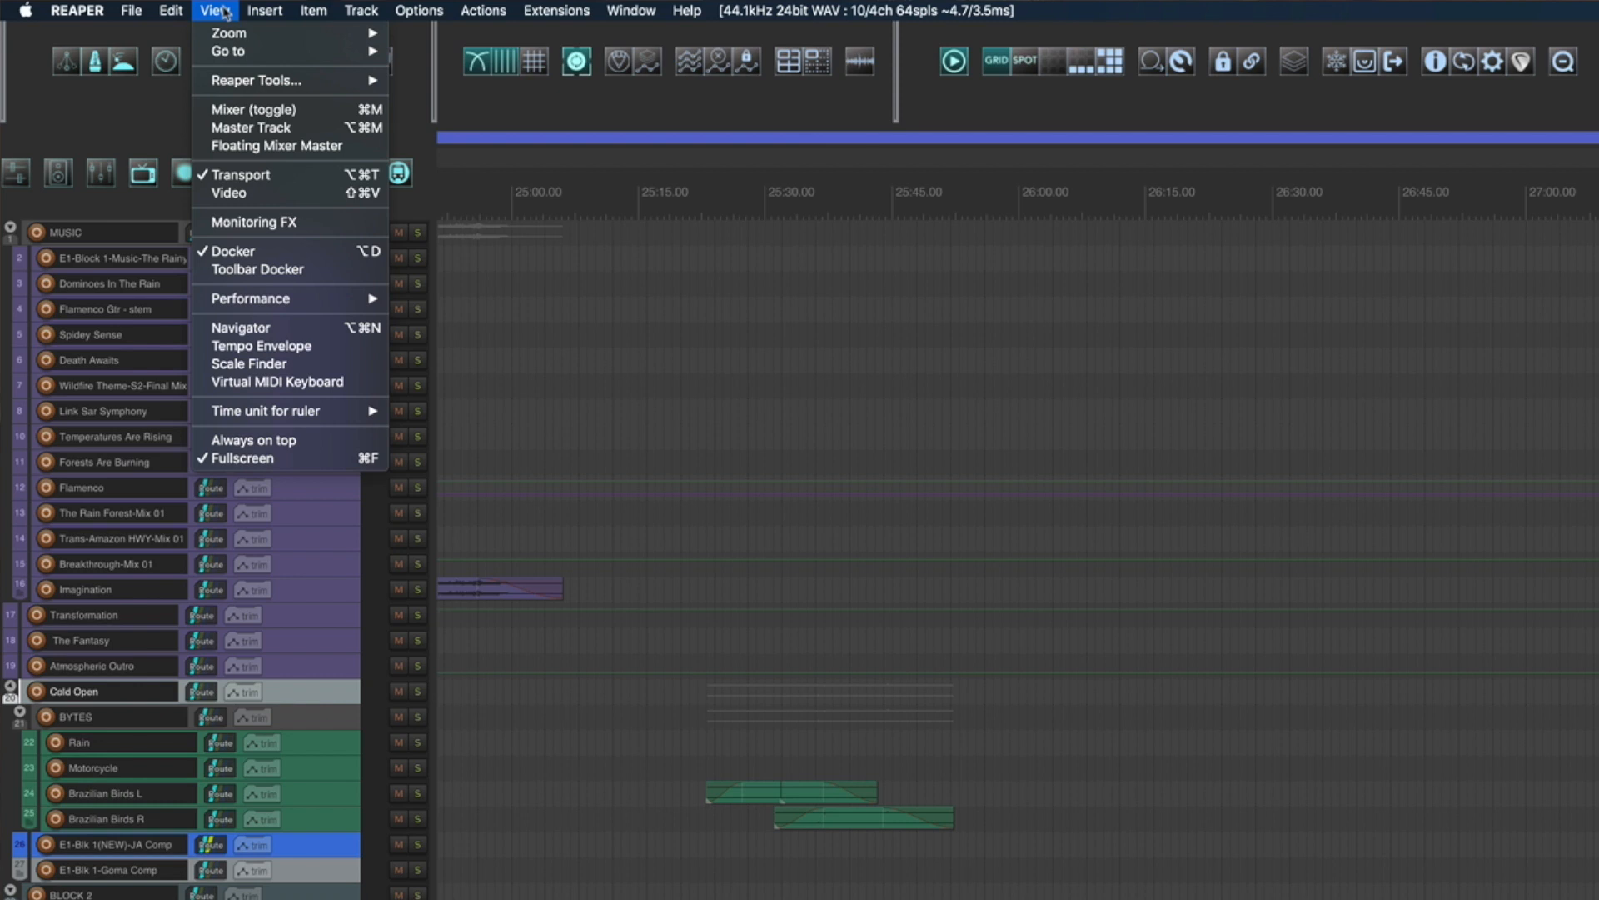
left_click(239, 328)
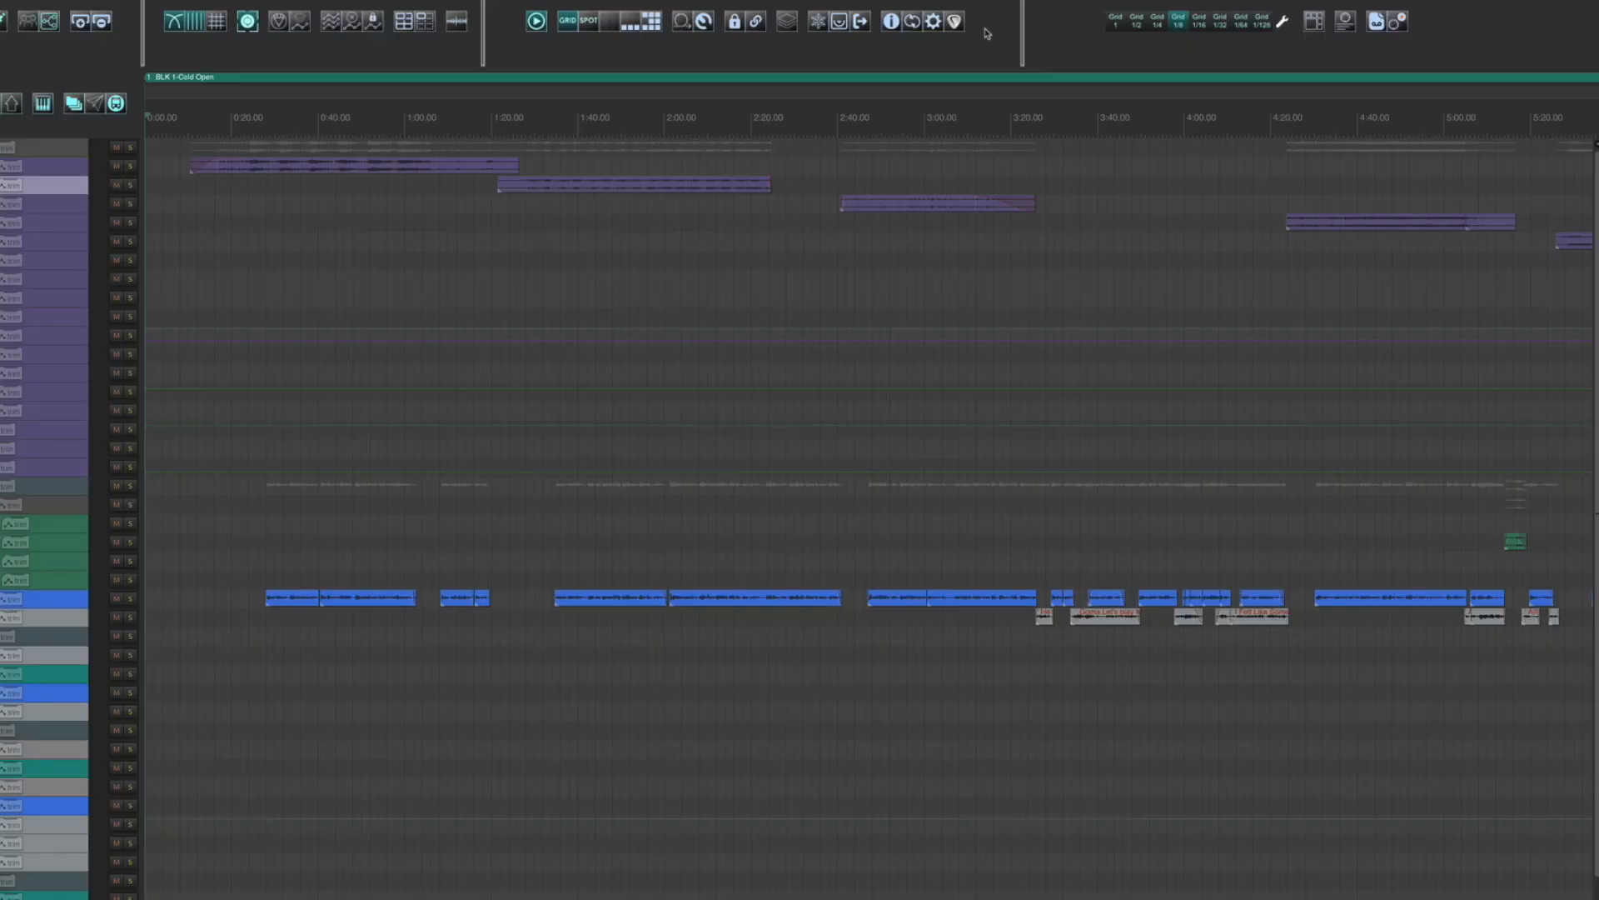
Step: Add the "View: Show navigator window" action to the end of Floating toolbar 3 (Top Toolbar) and switch the Navigator on and off with it
right_click(986, 32)
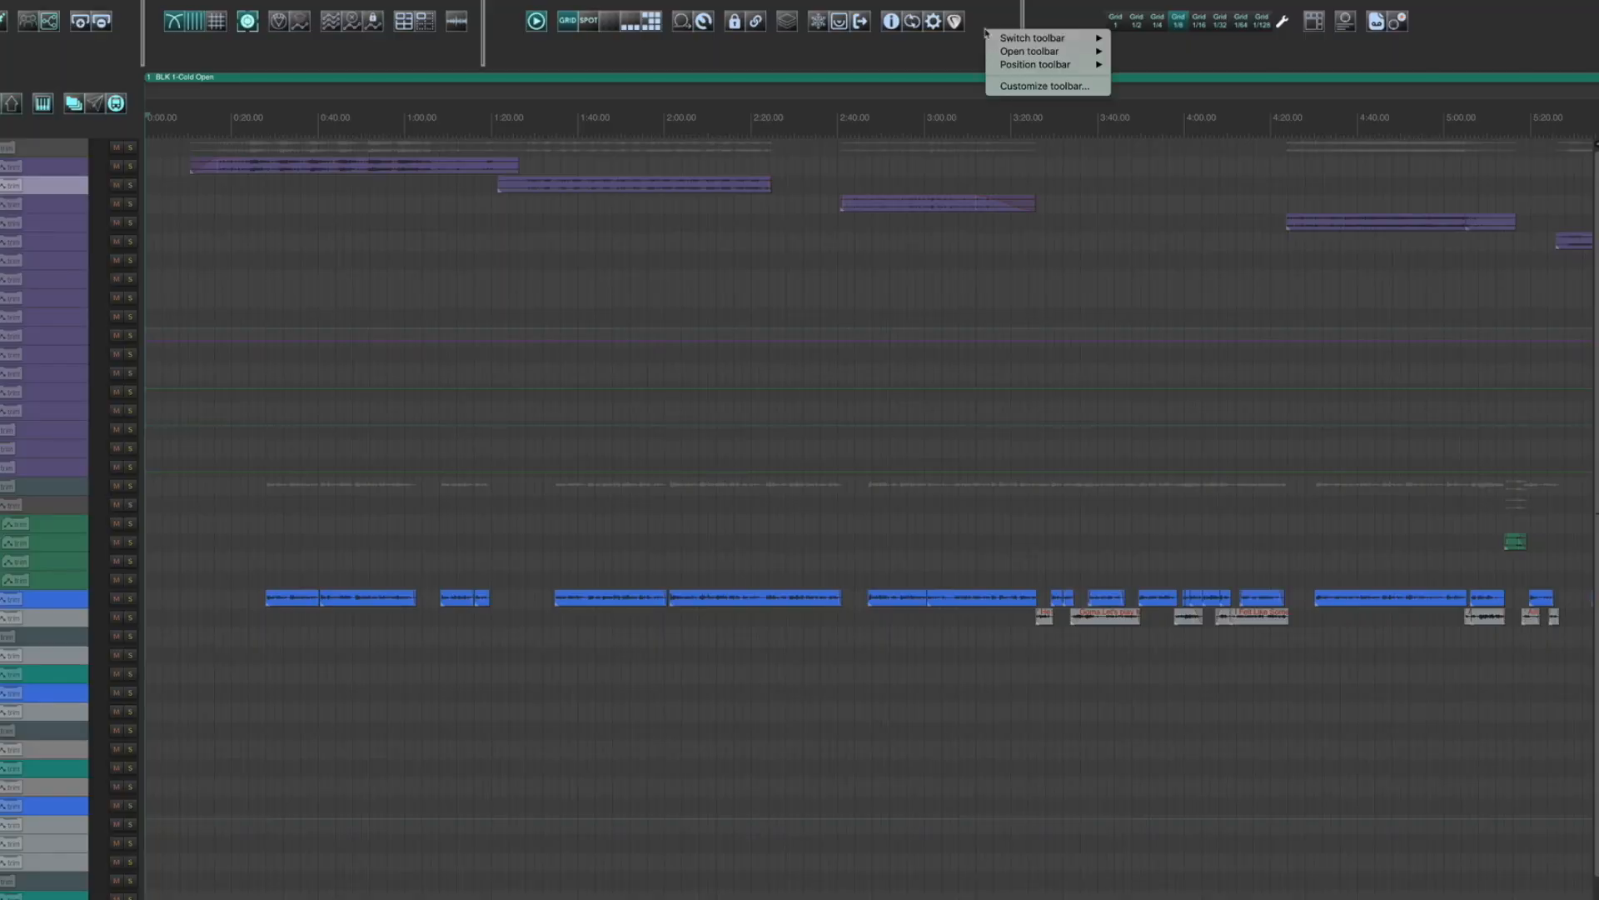
left_click(1012, 86)
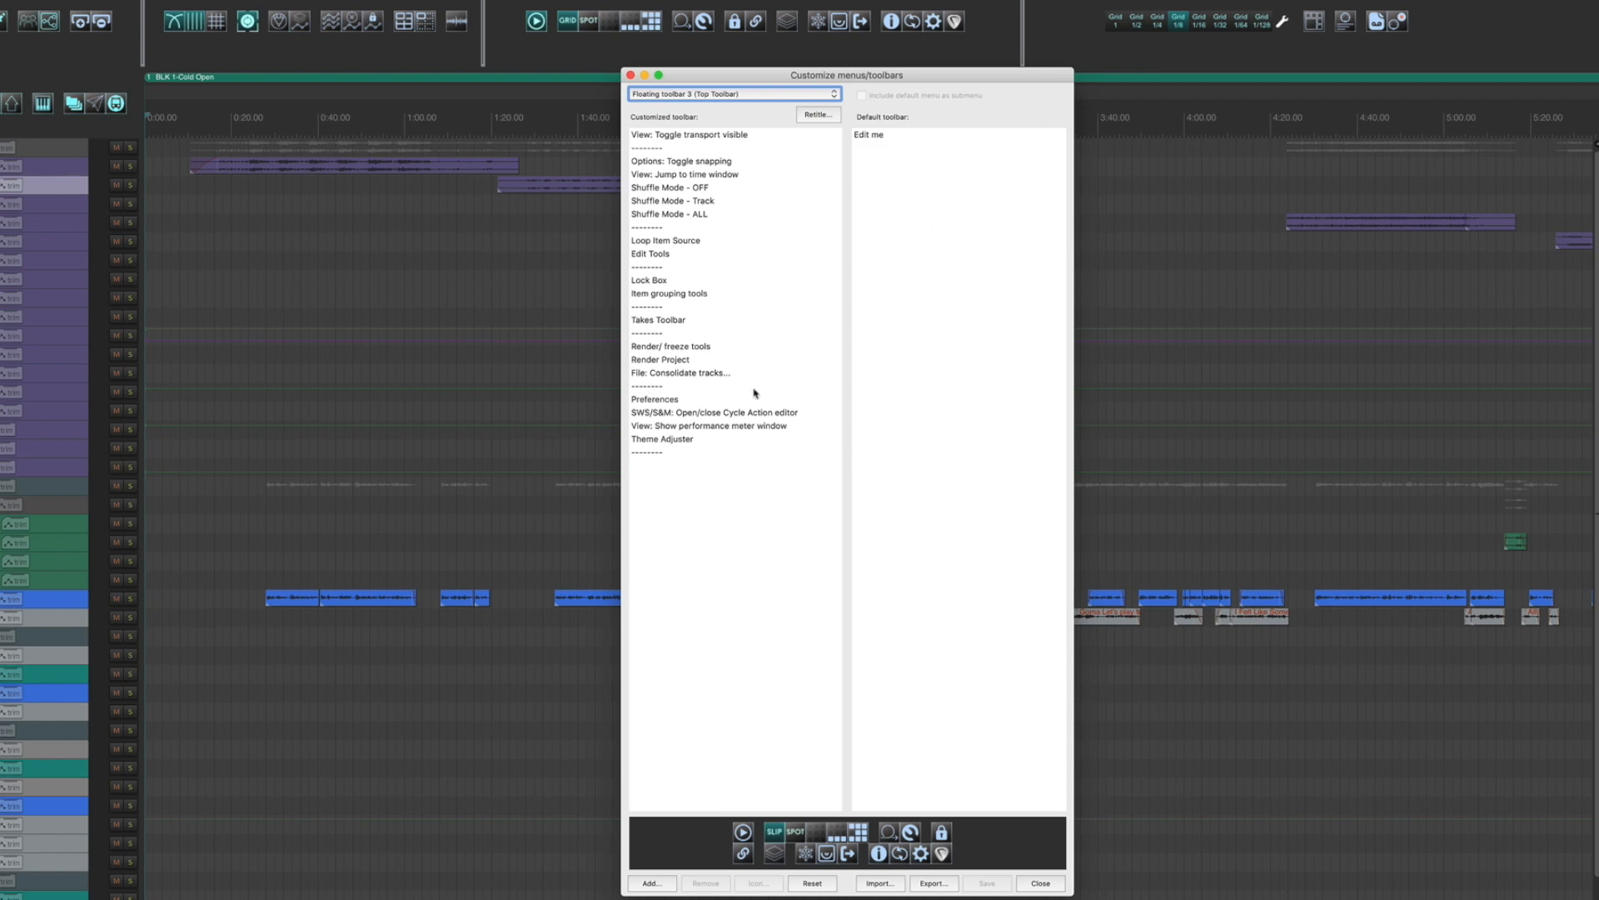
right_click(661, 513)
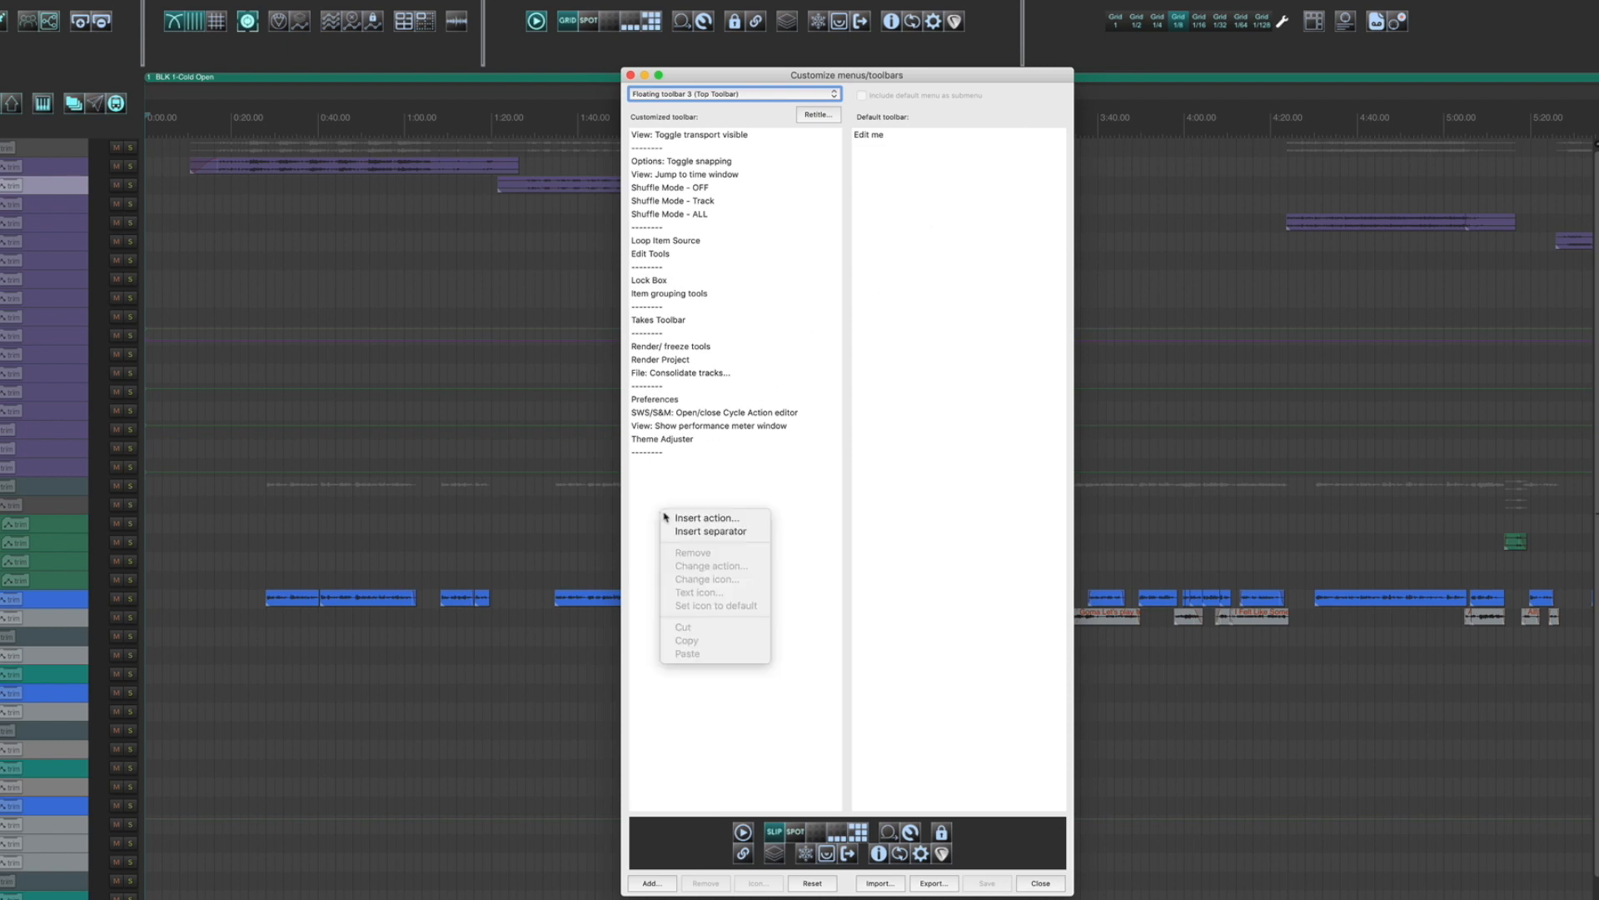
left_click(676, 518)
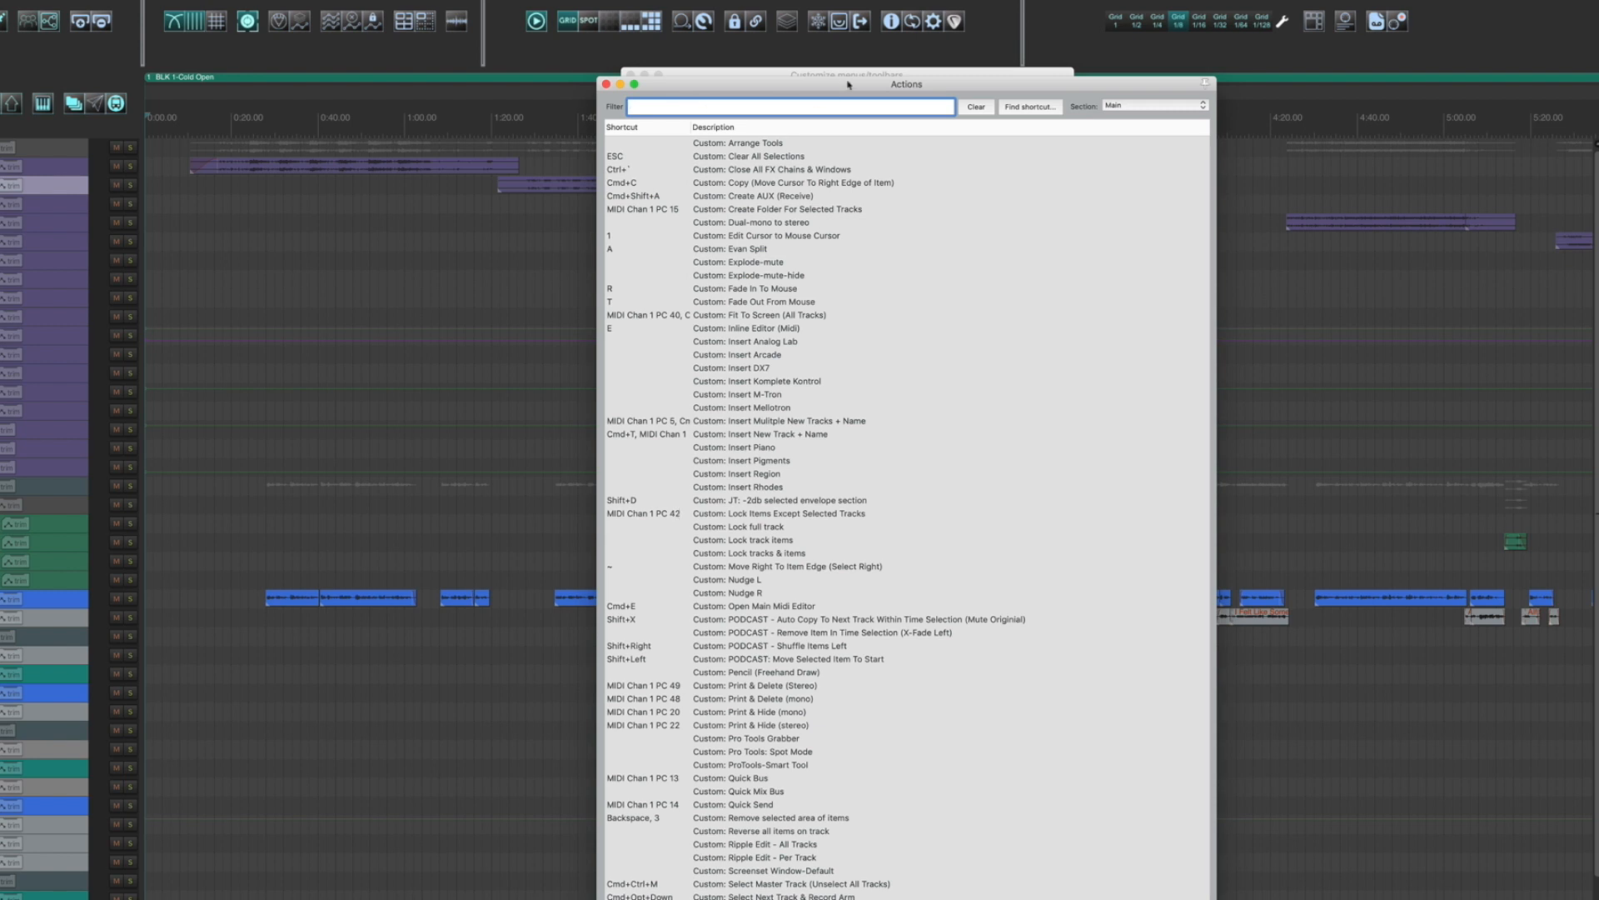
type("navigator")
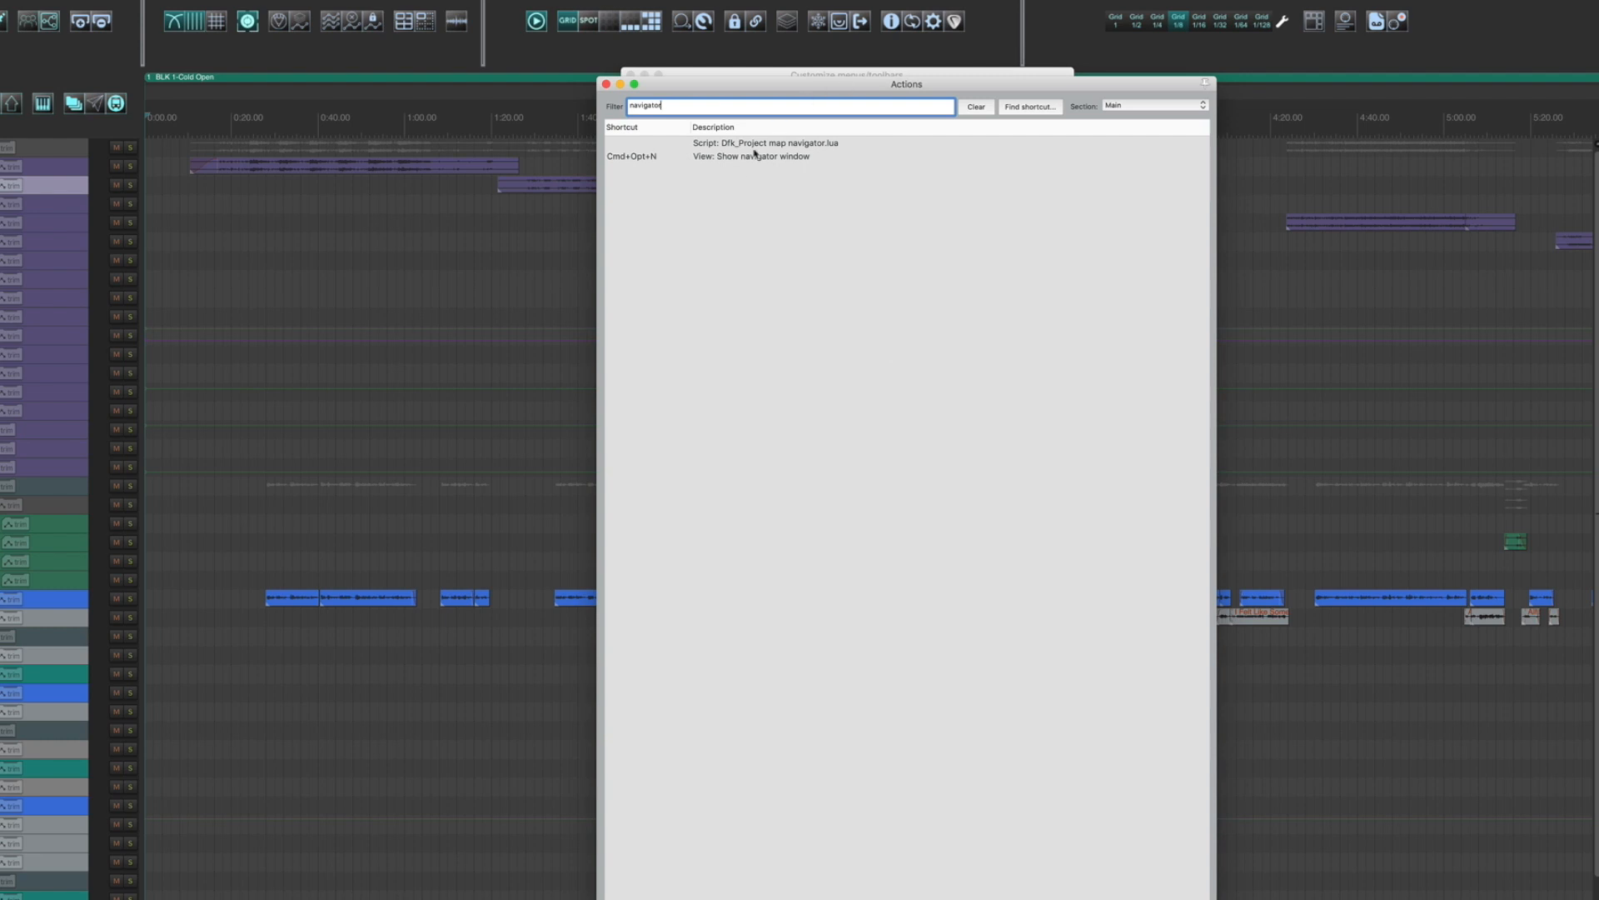
left_click(749, 157)
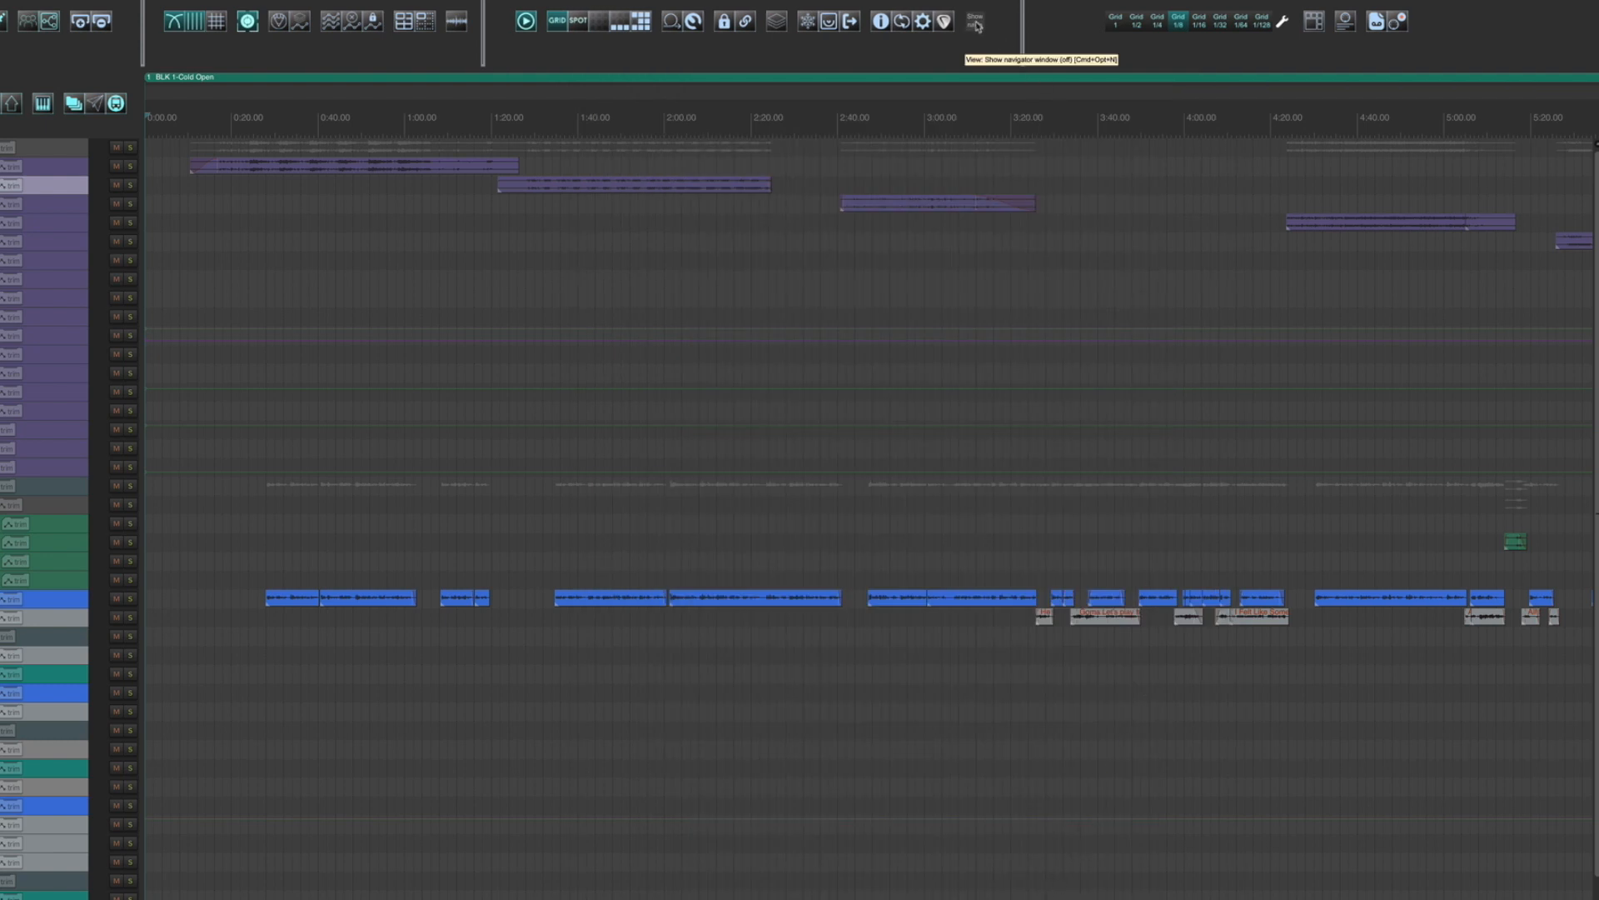
left_click(977, 23)
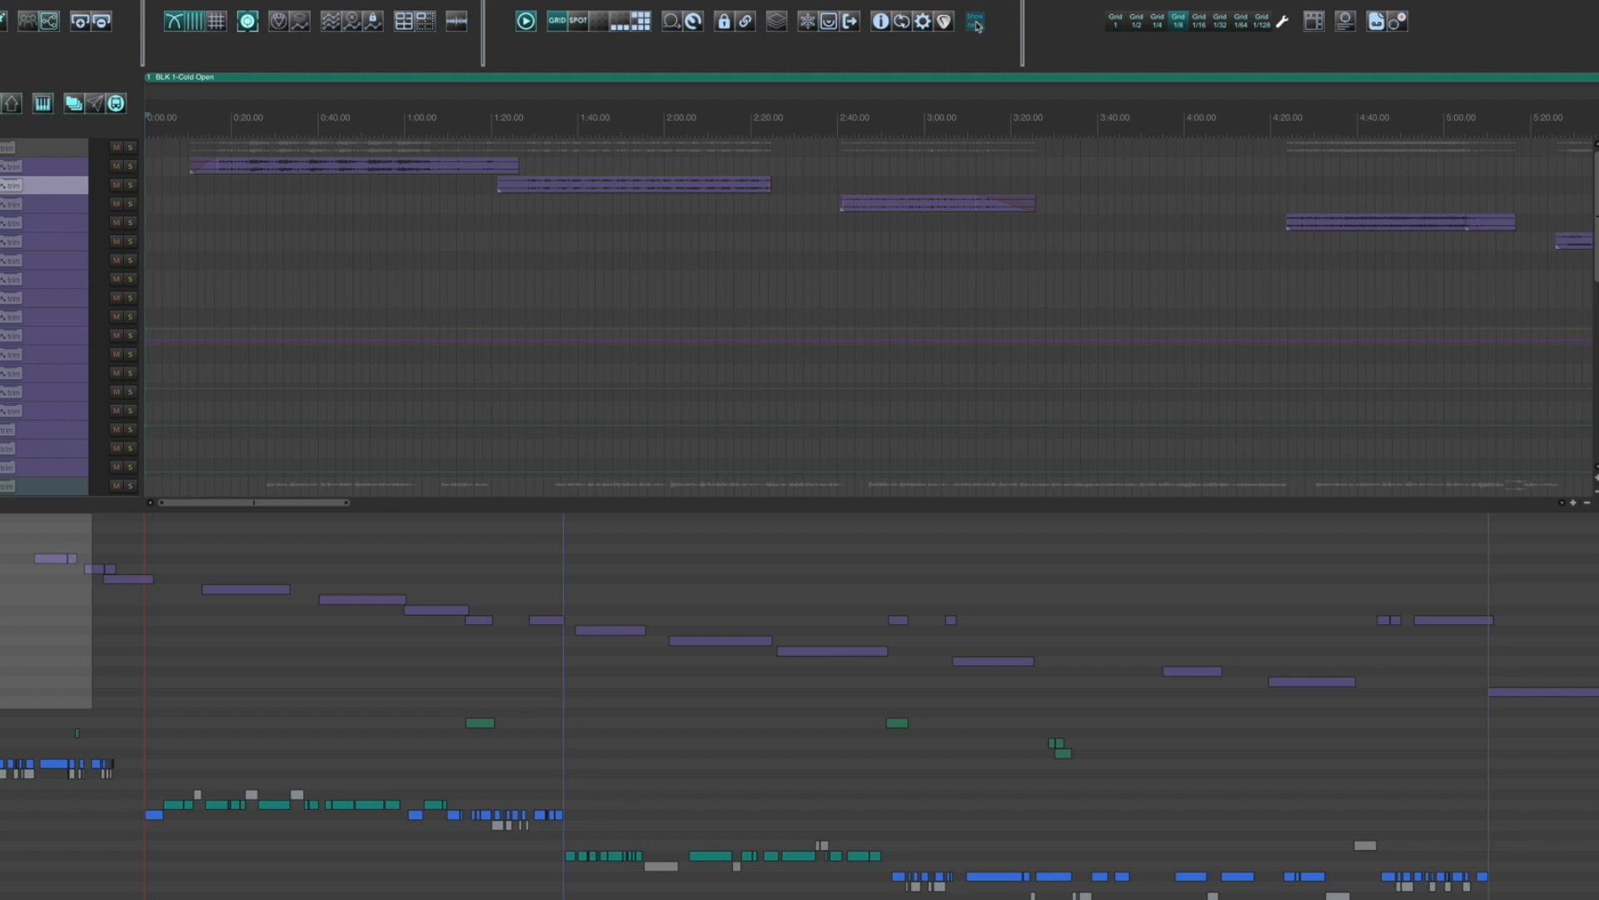
left_click(976, 22)
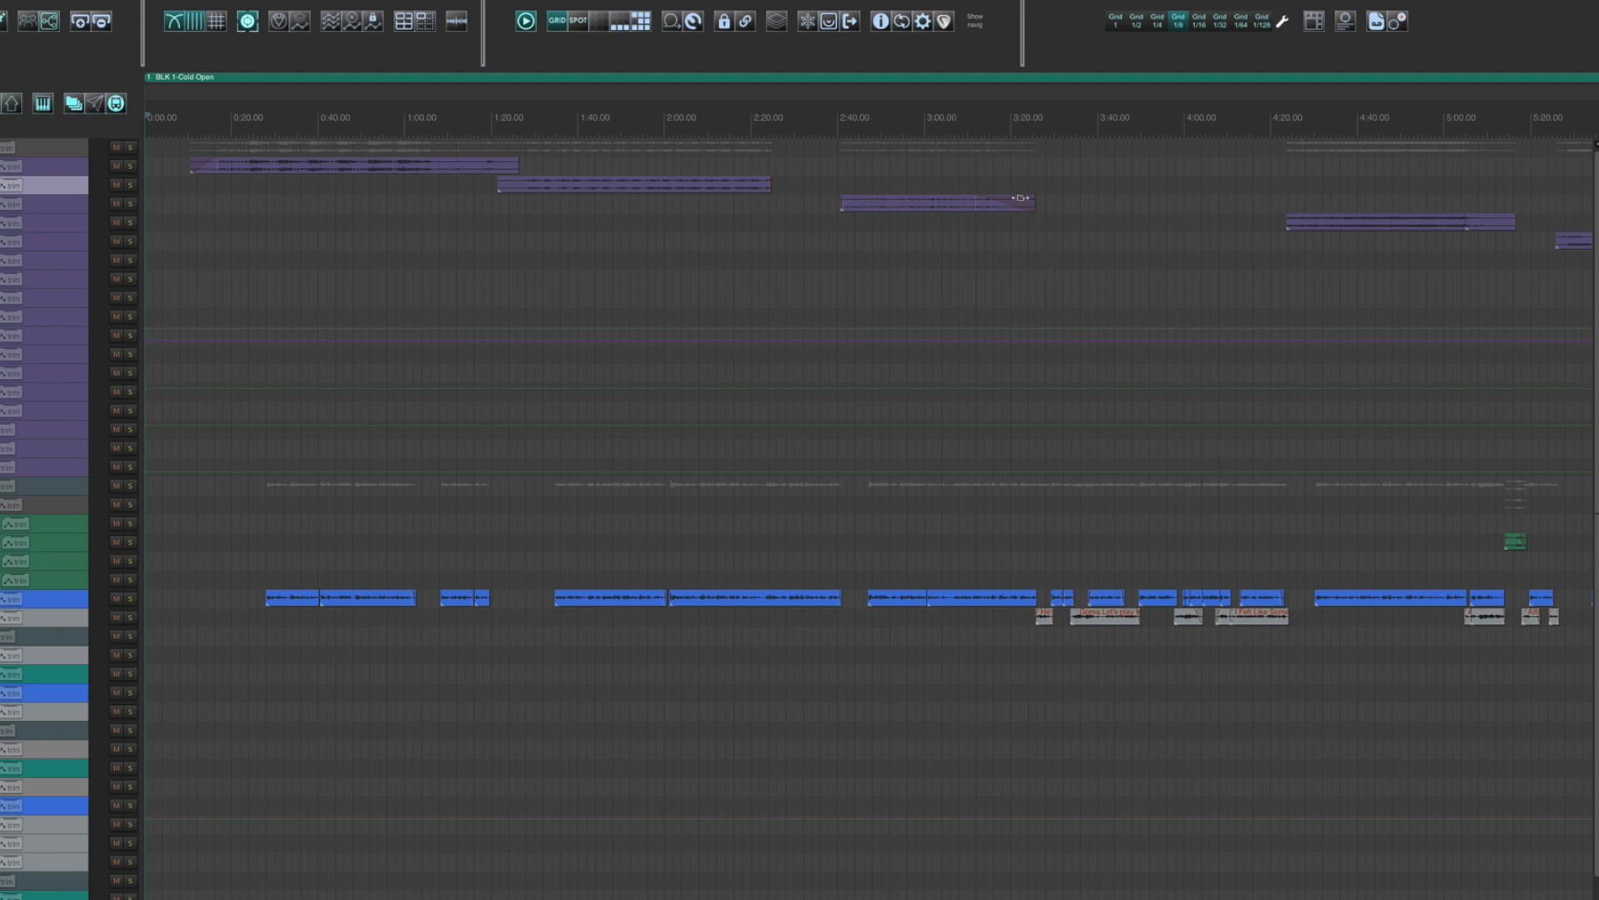
Step: Change the "View: Show navigator window" toolbar entry's icon to the boxed magnifier found by filtering the icons for "navigator"
right_click(993, 33)
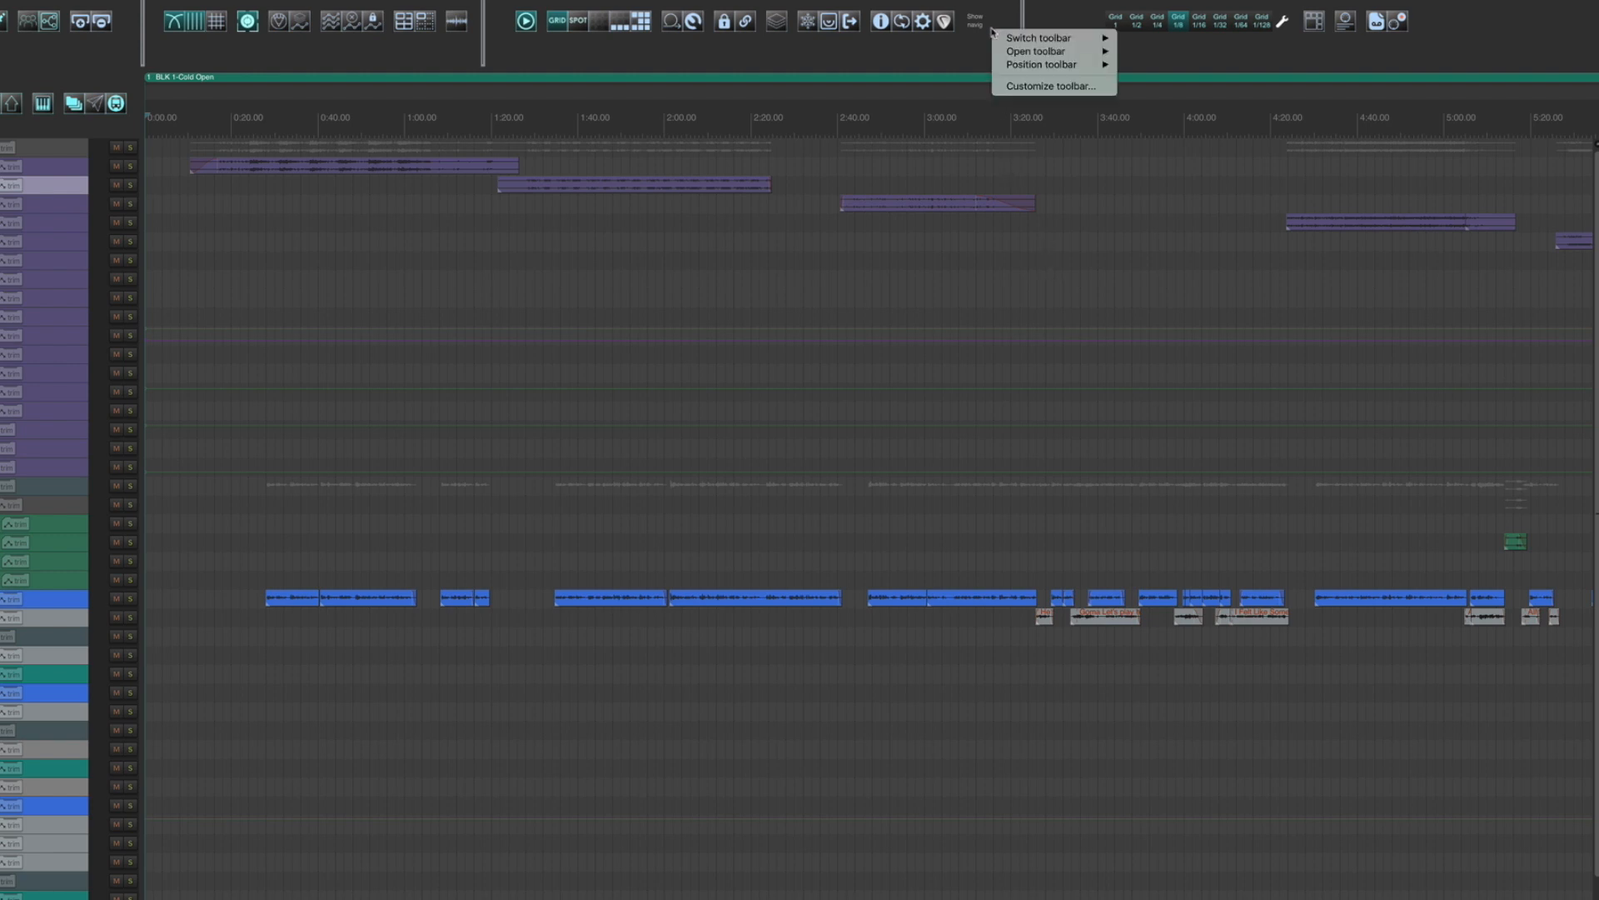
left_click(1004, 91)
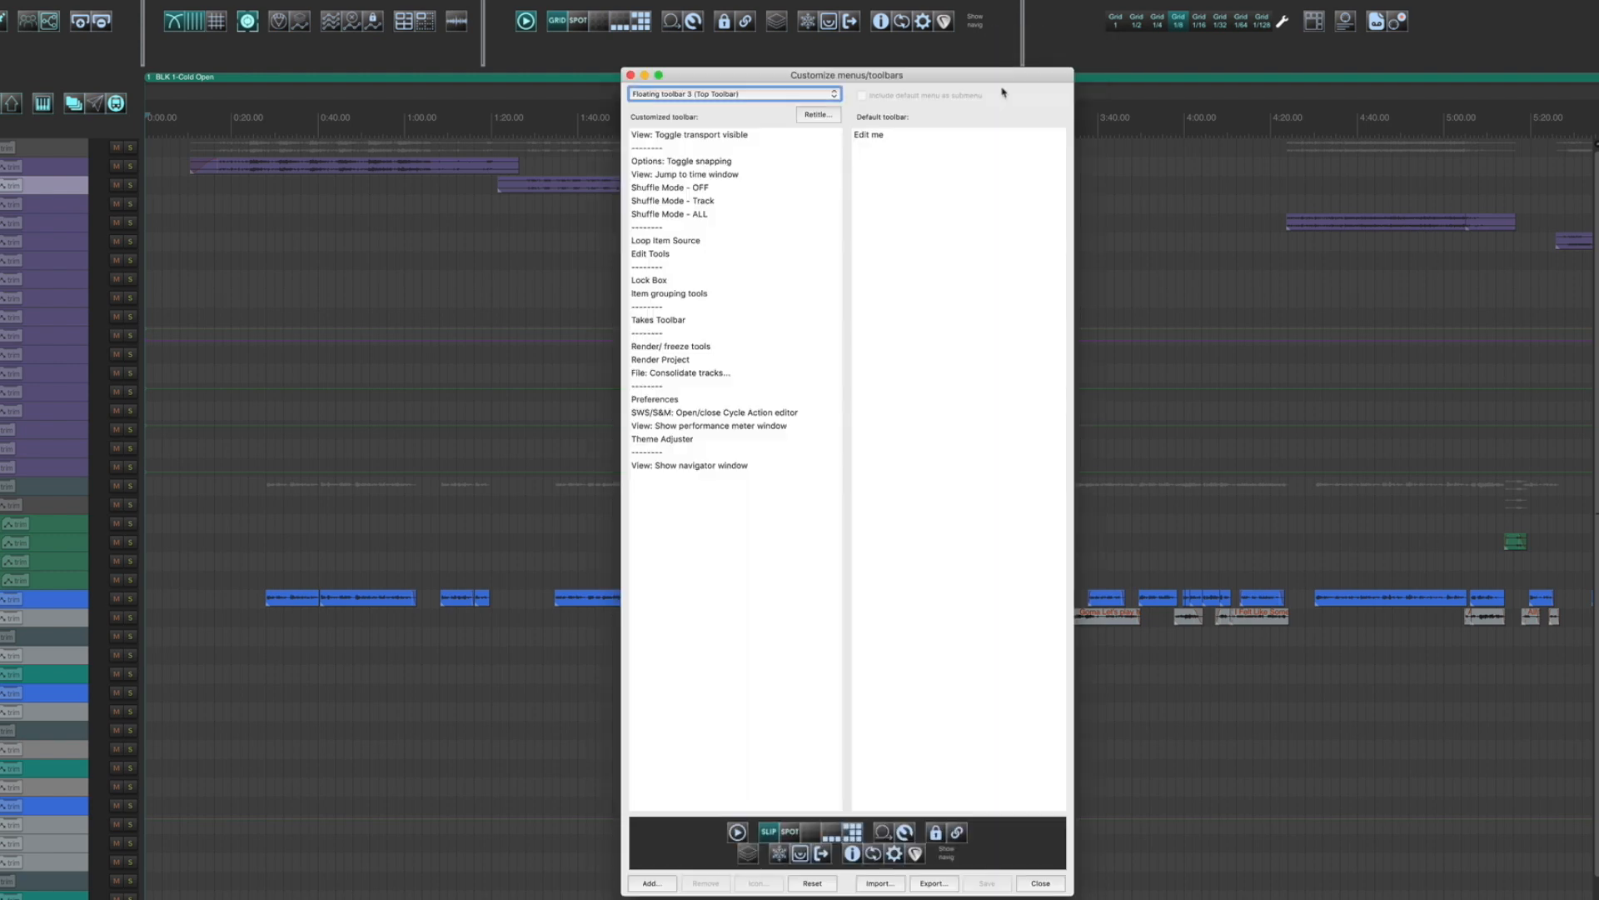
left_click(689, 466)
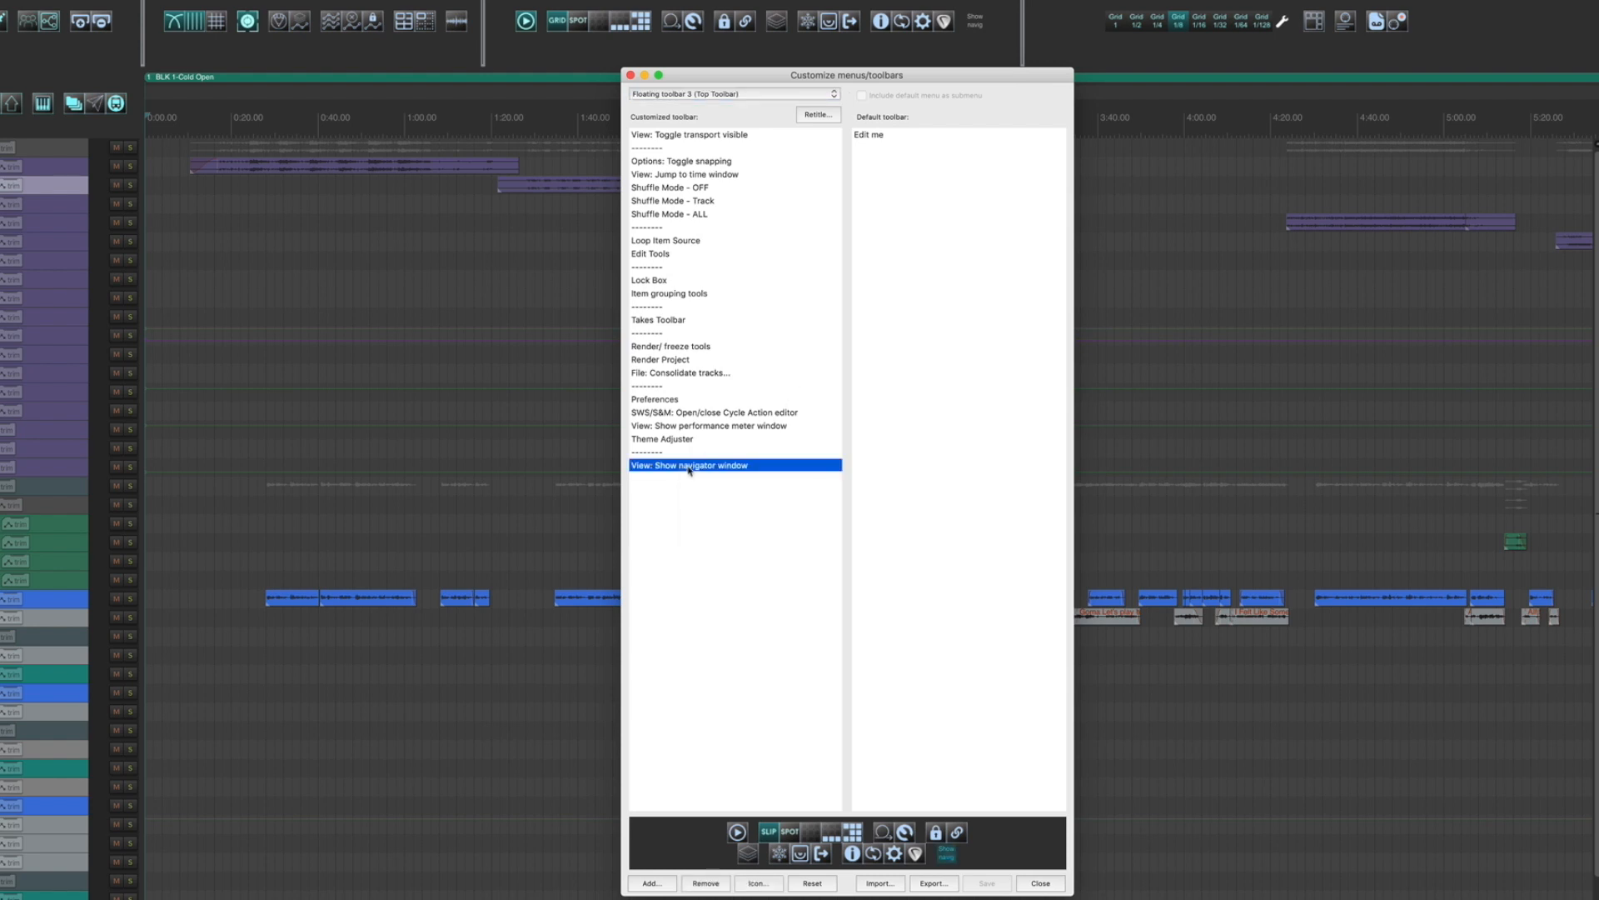
right_click(688, 469)
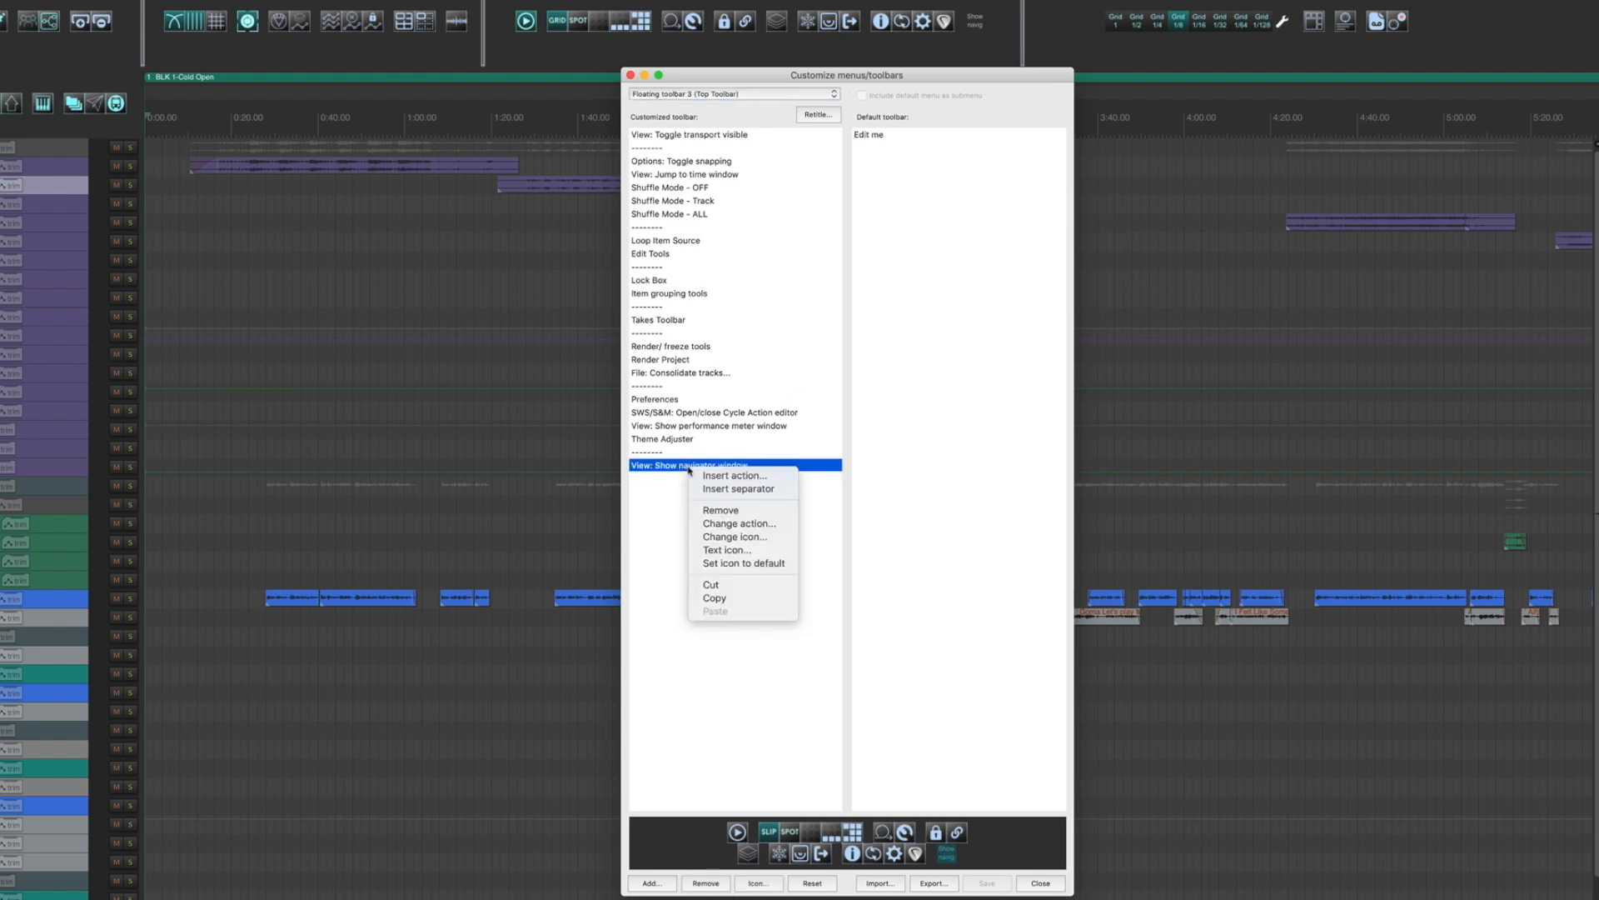
left_click(710, 538)
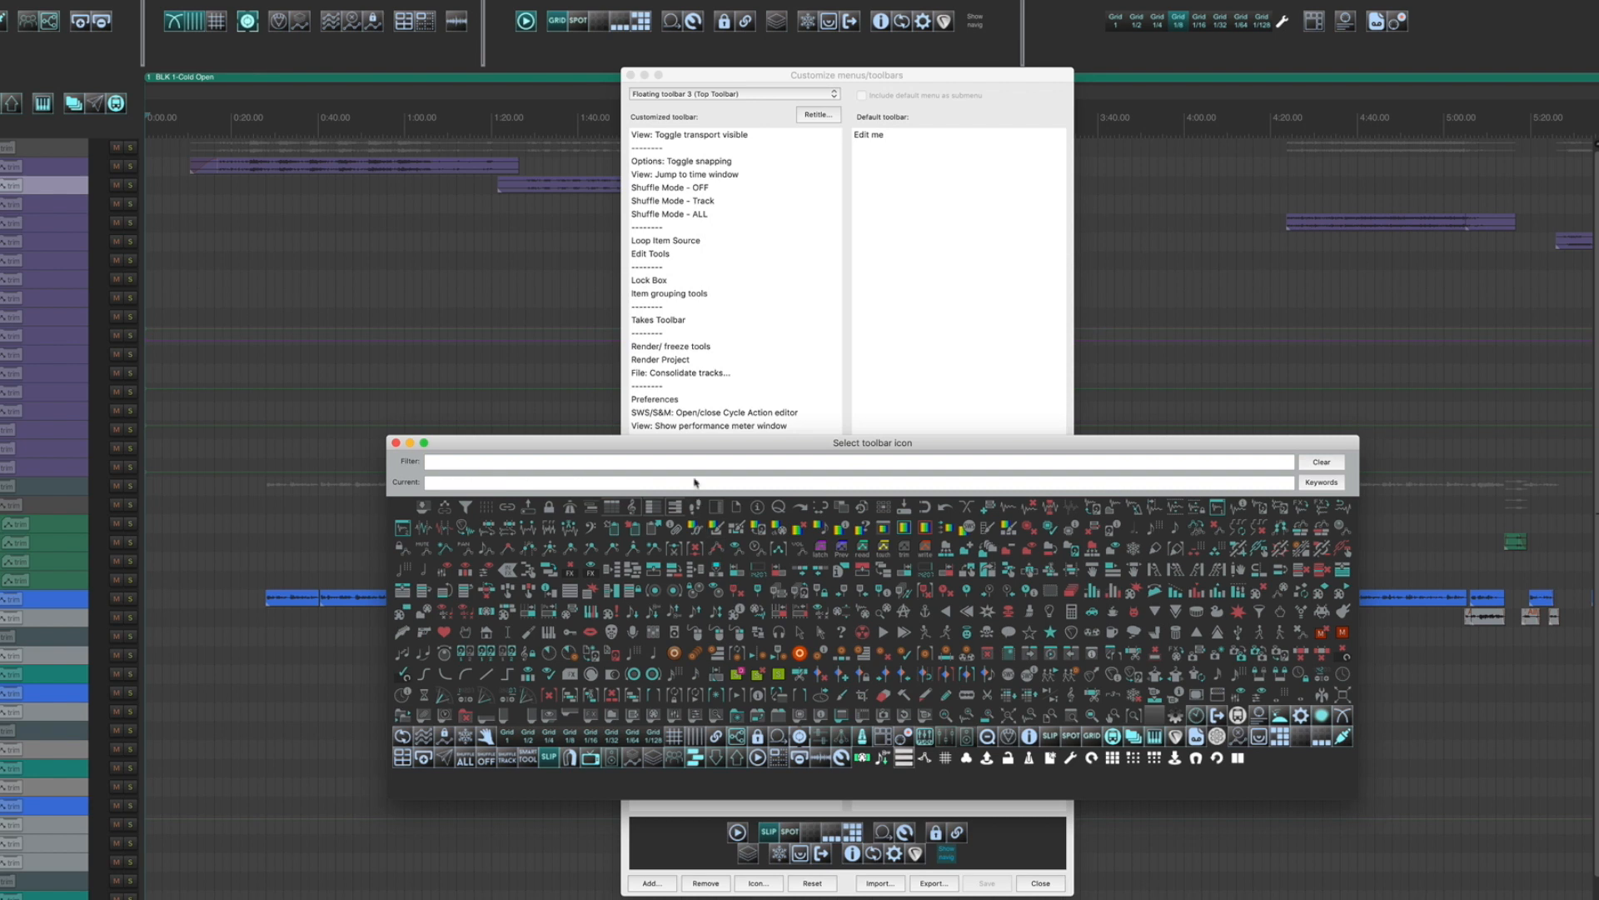
left_click(690, 464)
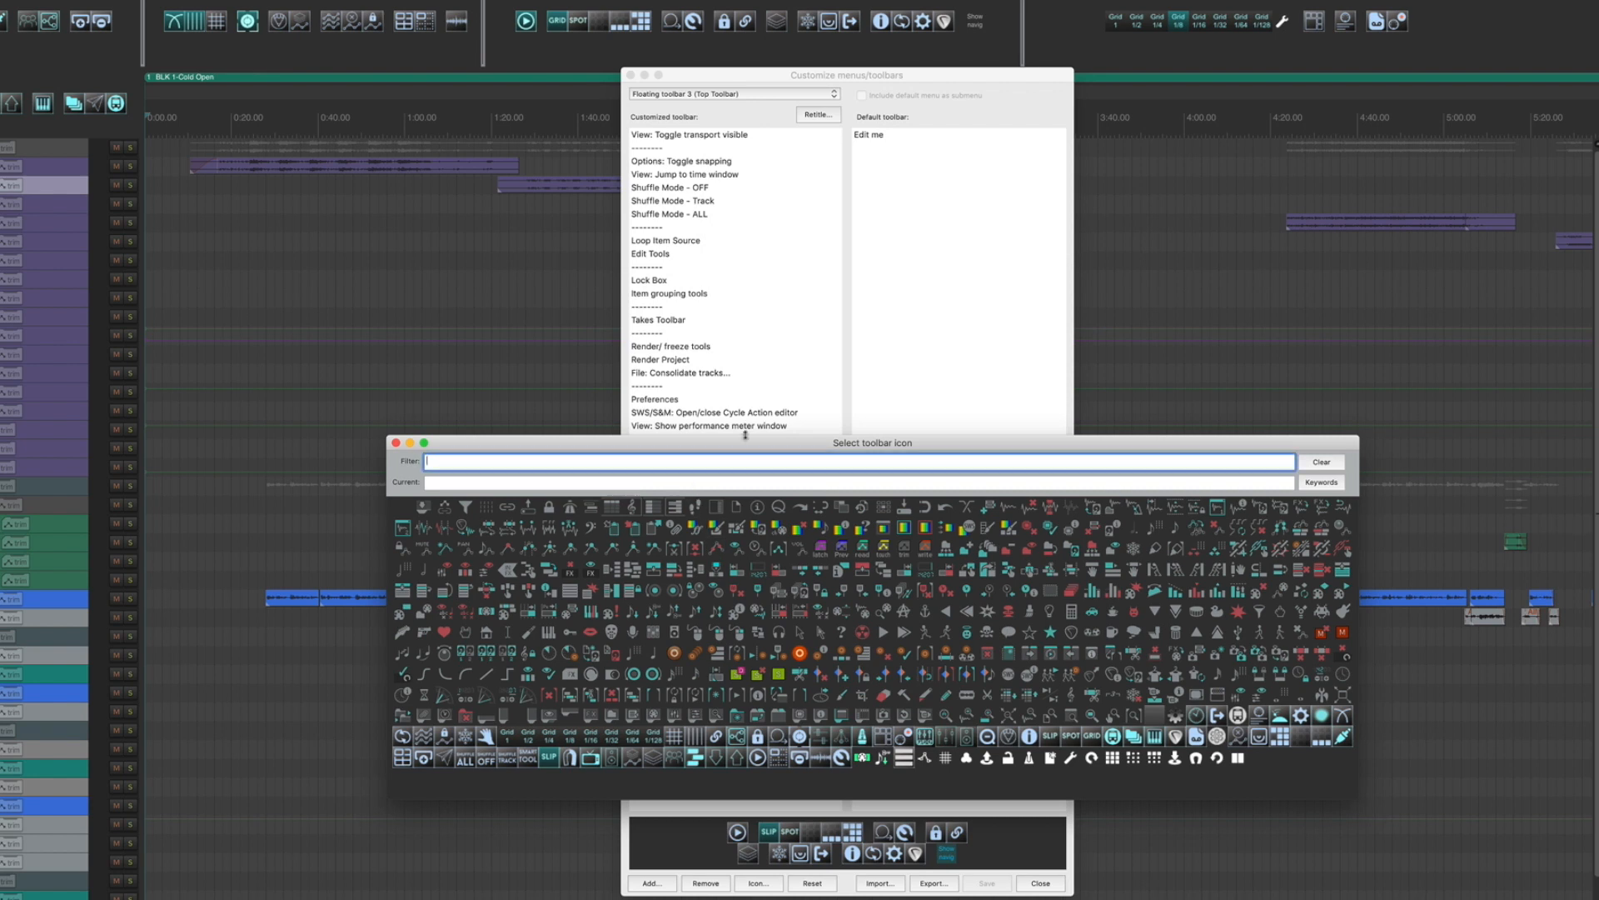
type("navigator")
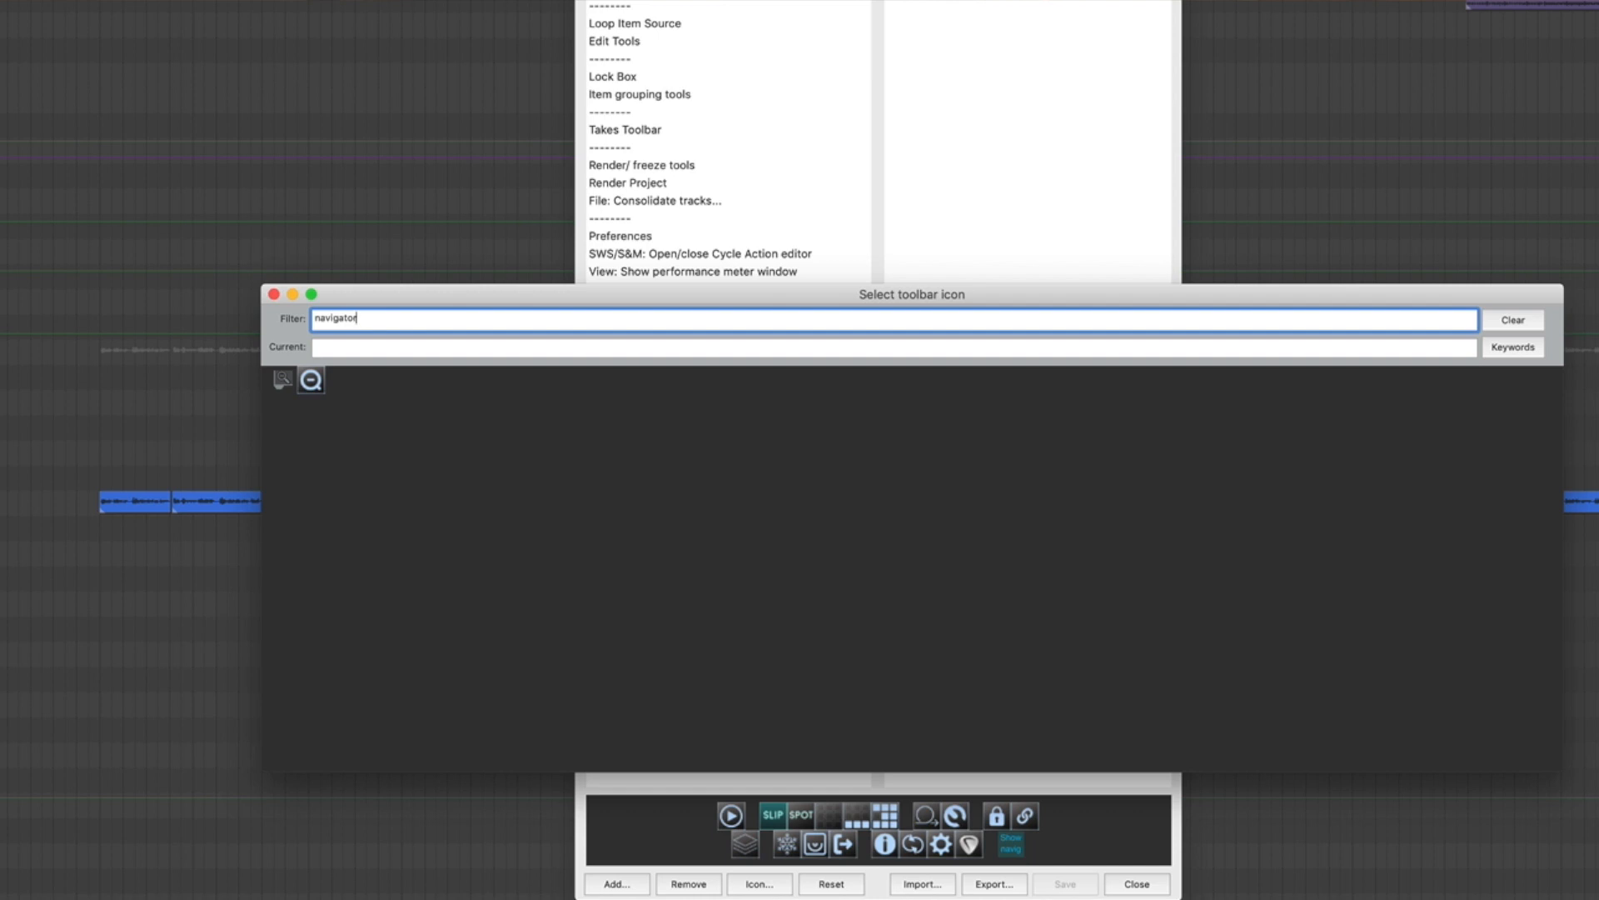
left_click(311, 379)
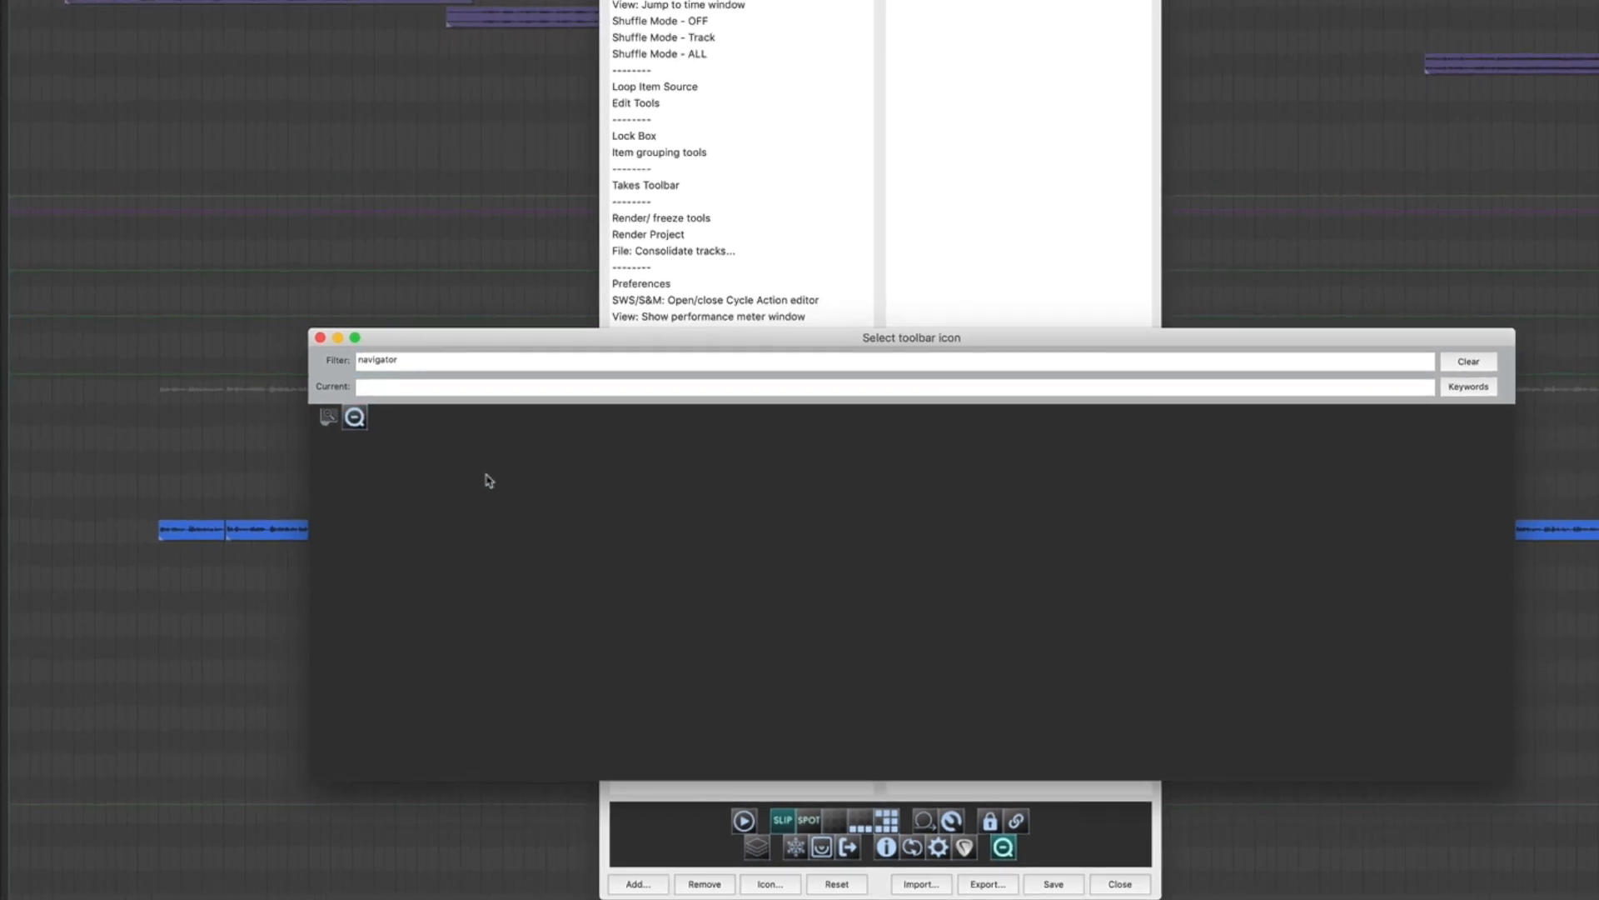
key("Return")
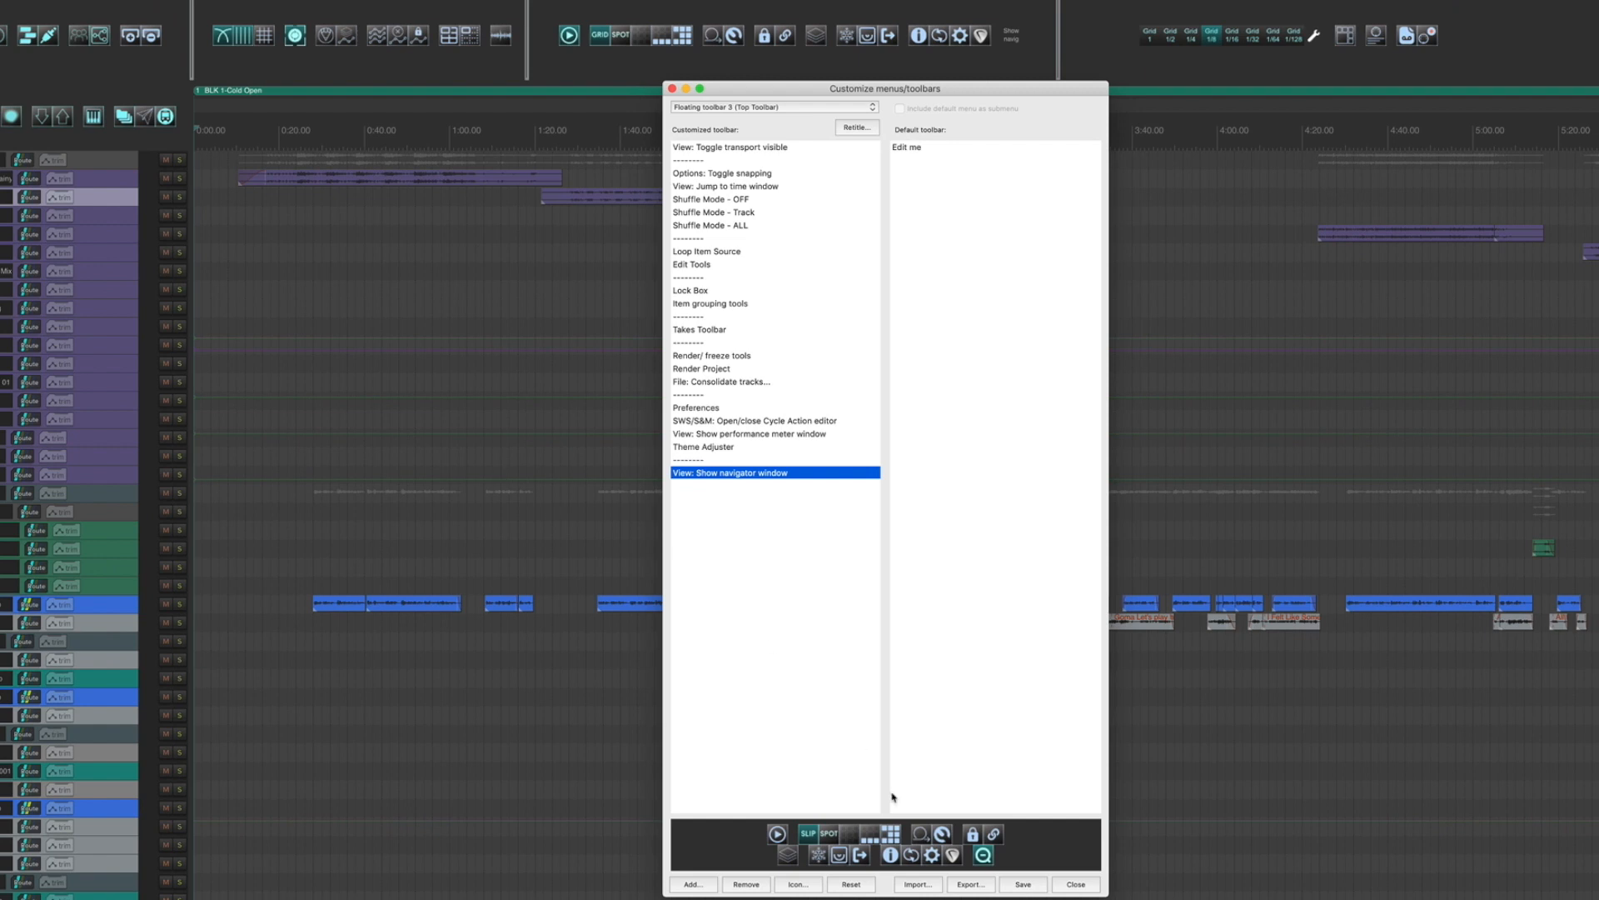
Step: Save and close the toolbar customization, and toggle the Navigator on and off with its magnifier icon
left_click(1033, 885)
left_click(1081, 888)
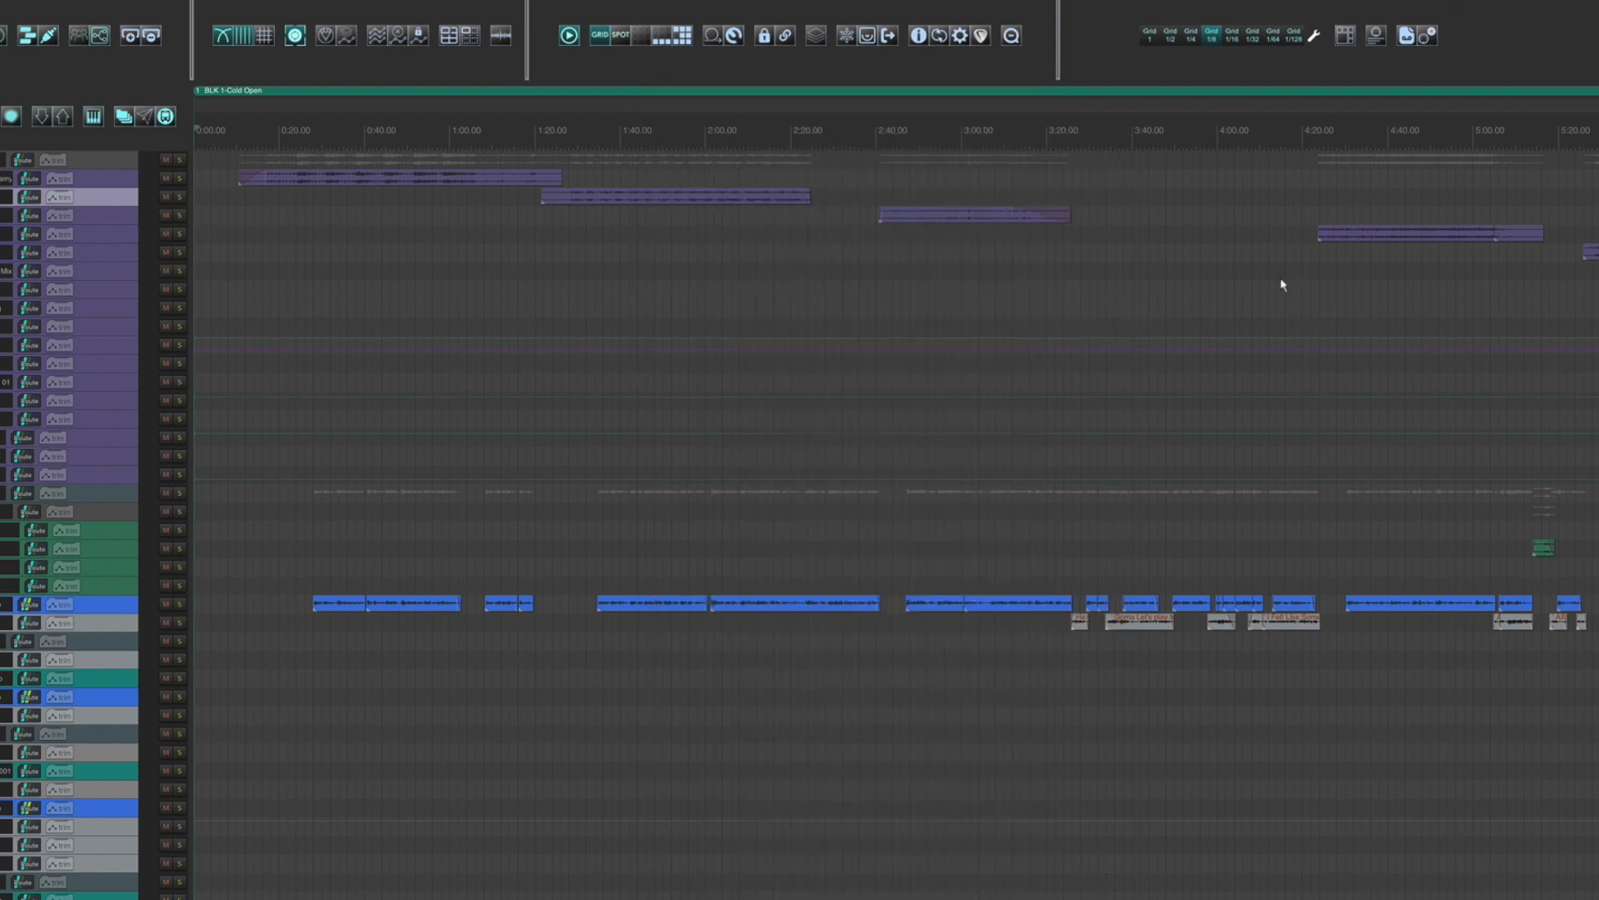
left_click(1015, 44)
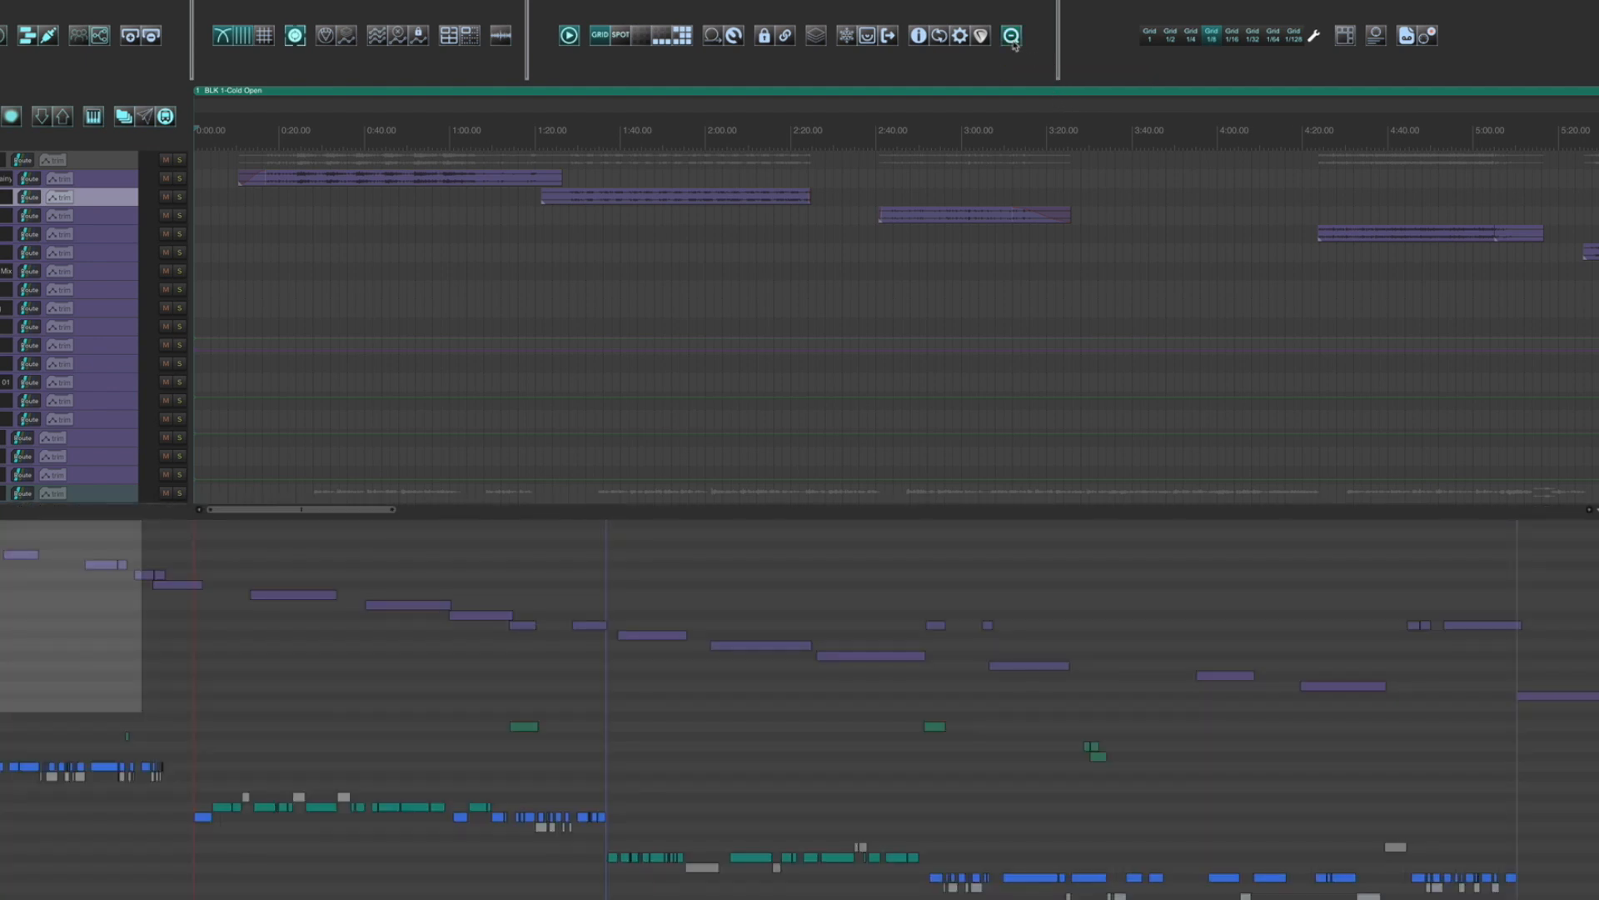
left_click(1012, 37)
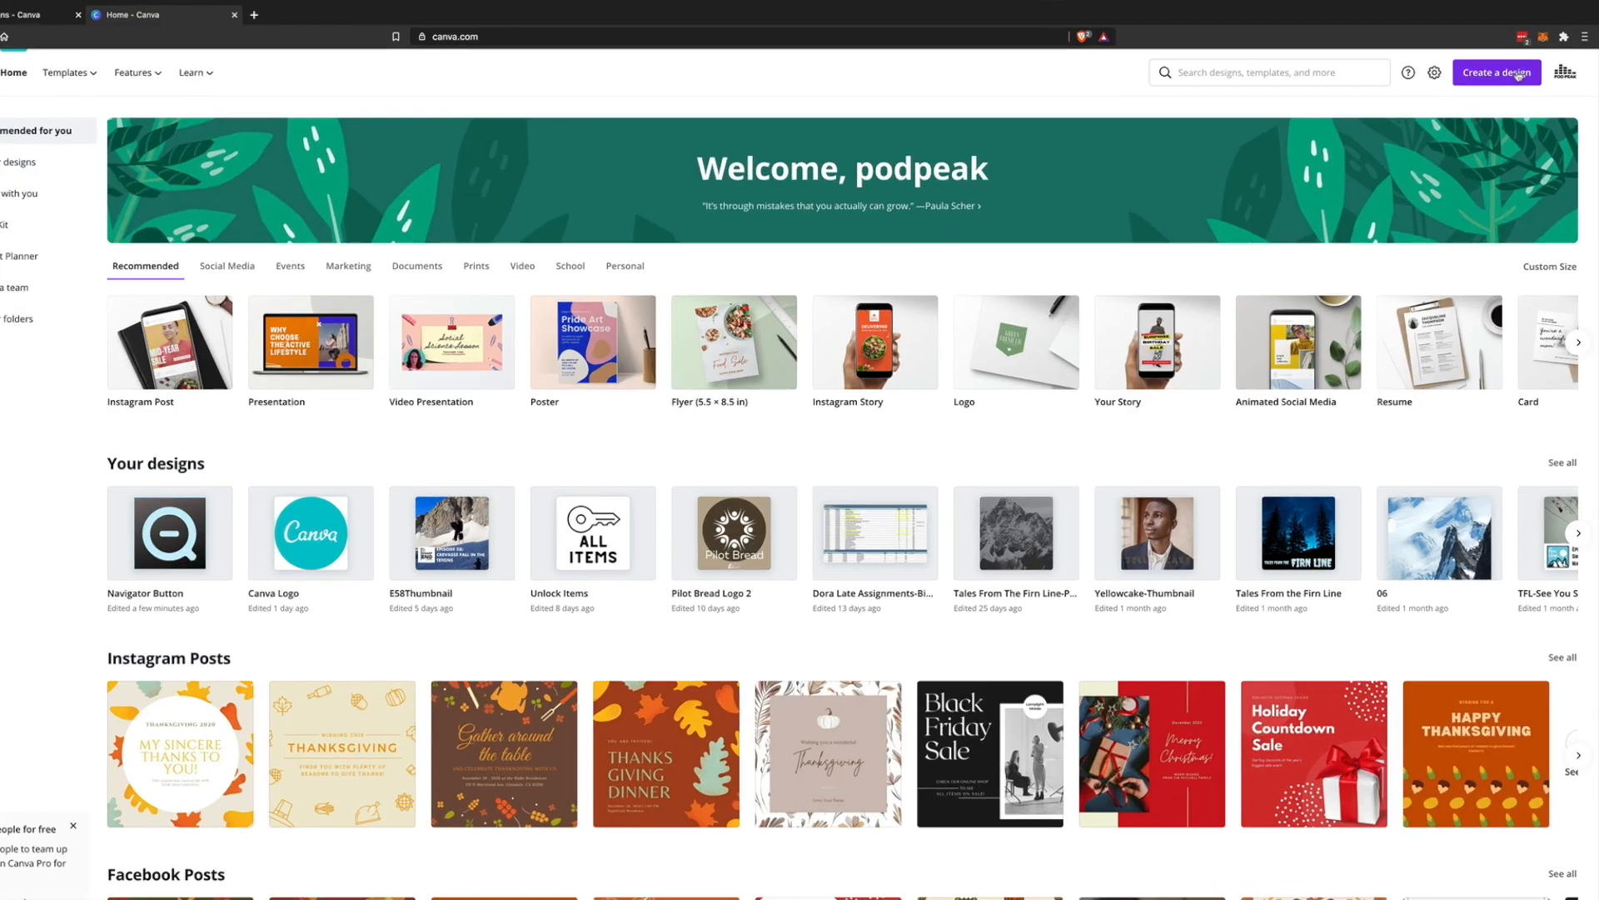
Step: Switch to Canva and create a new custom-size design of 1500 x 1500 px
left_click(1521, 72)
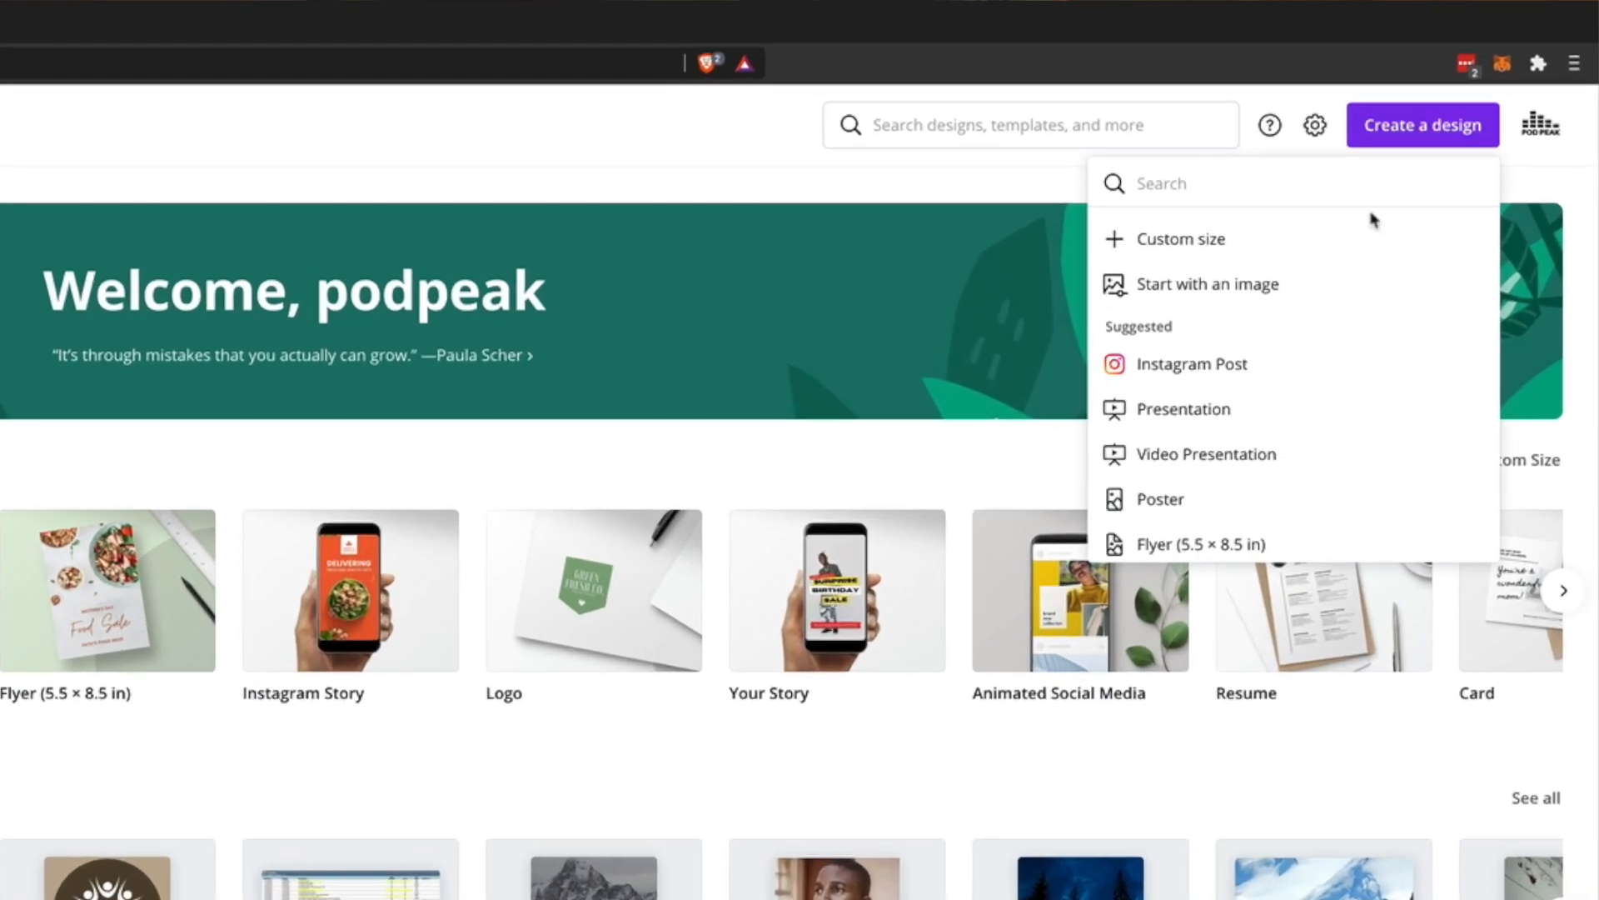
left_click(1260, 239)
type("1500")
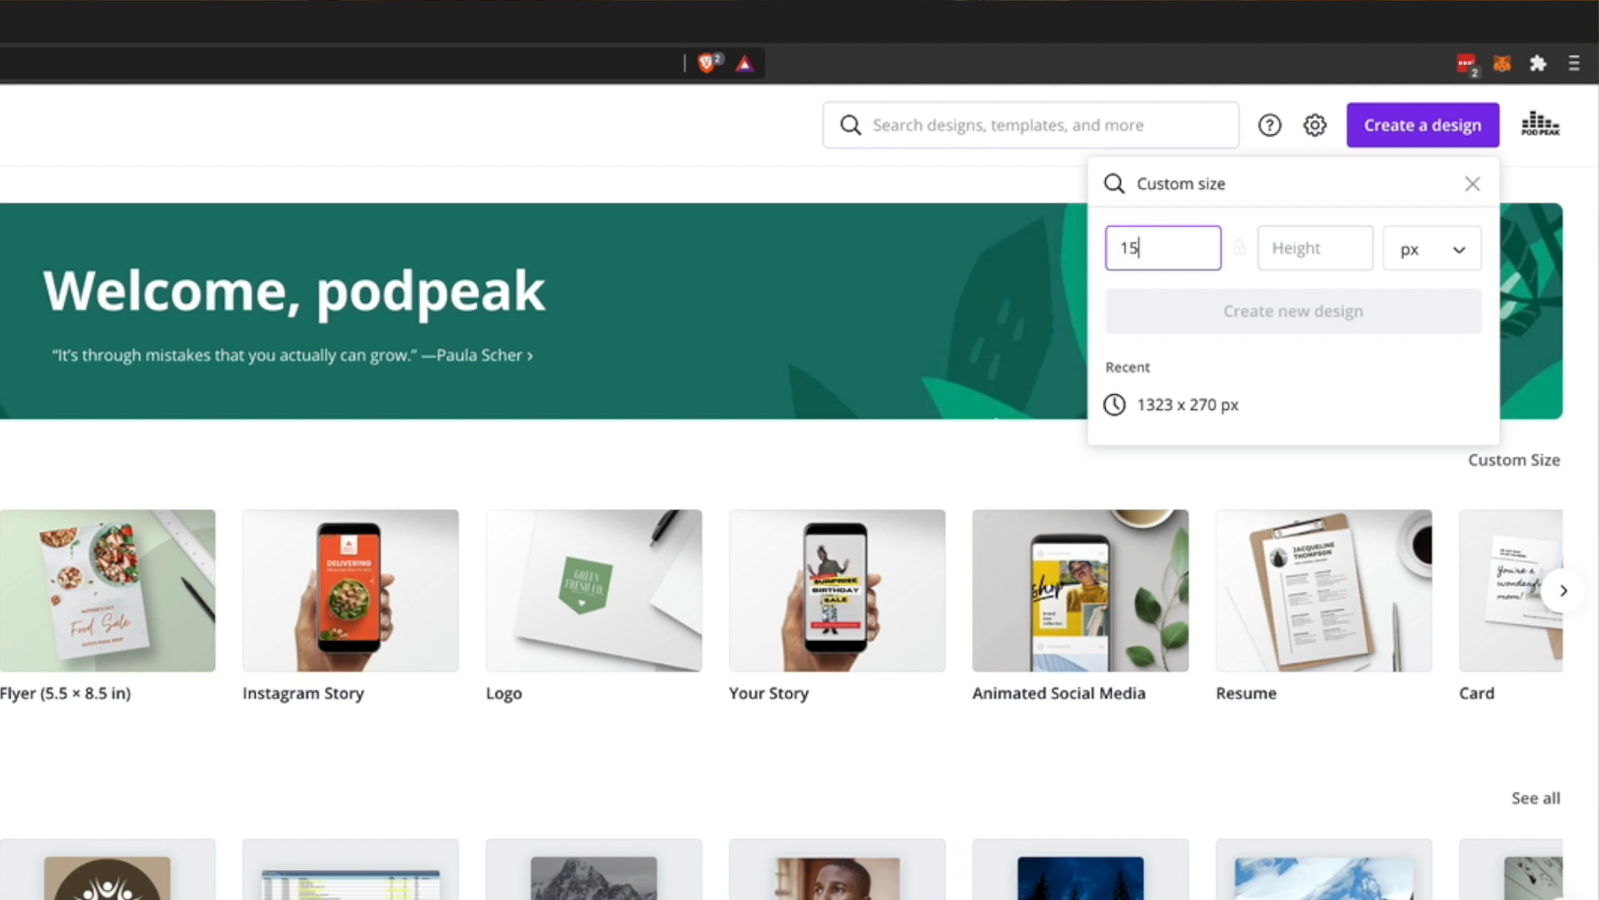
key("Tab")
type("1500")
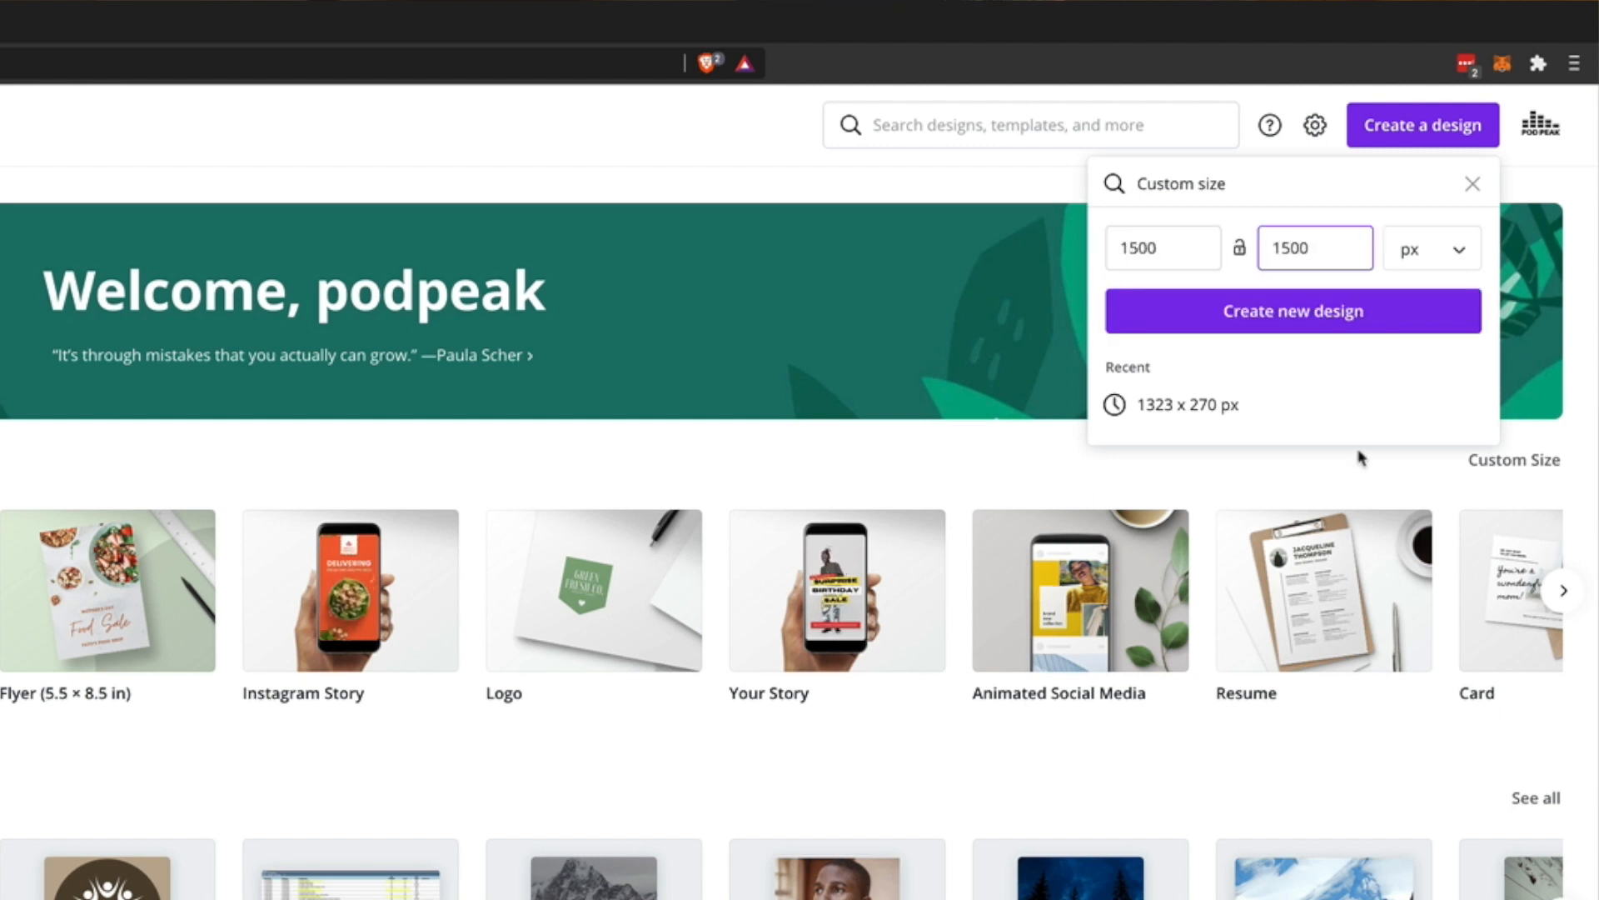
left_click(1293, 313)
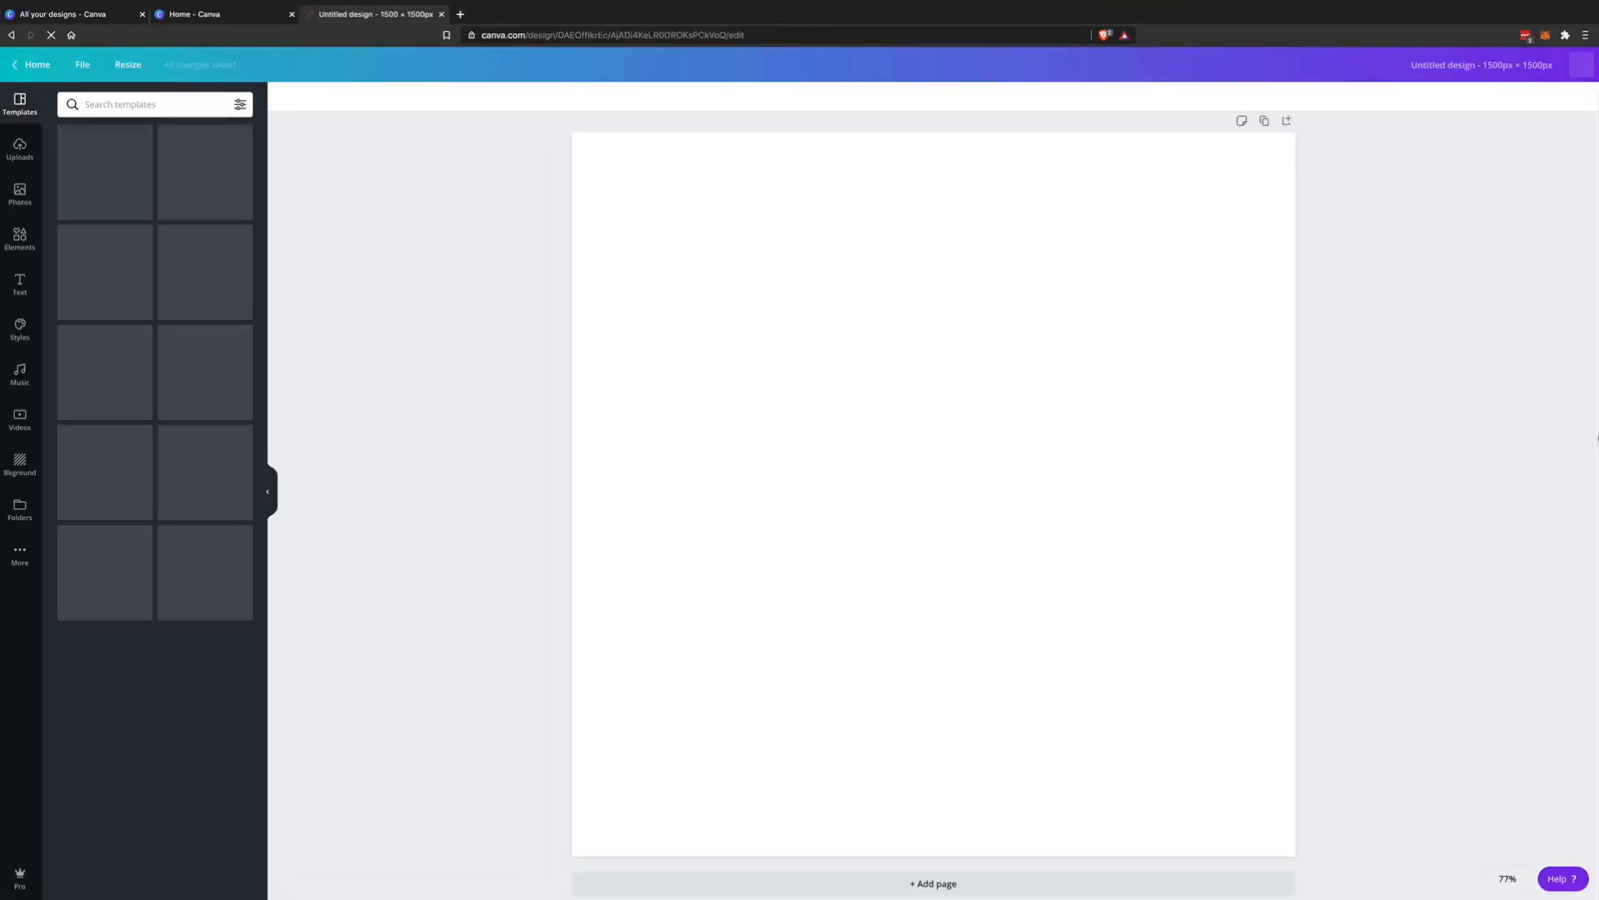
Step: Duplicate the blank page to build a three-page design and check the pages
left_click(1264, 121)
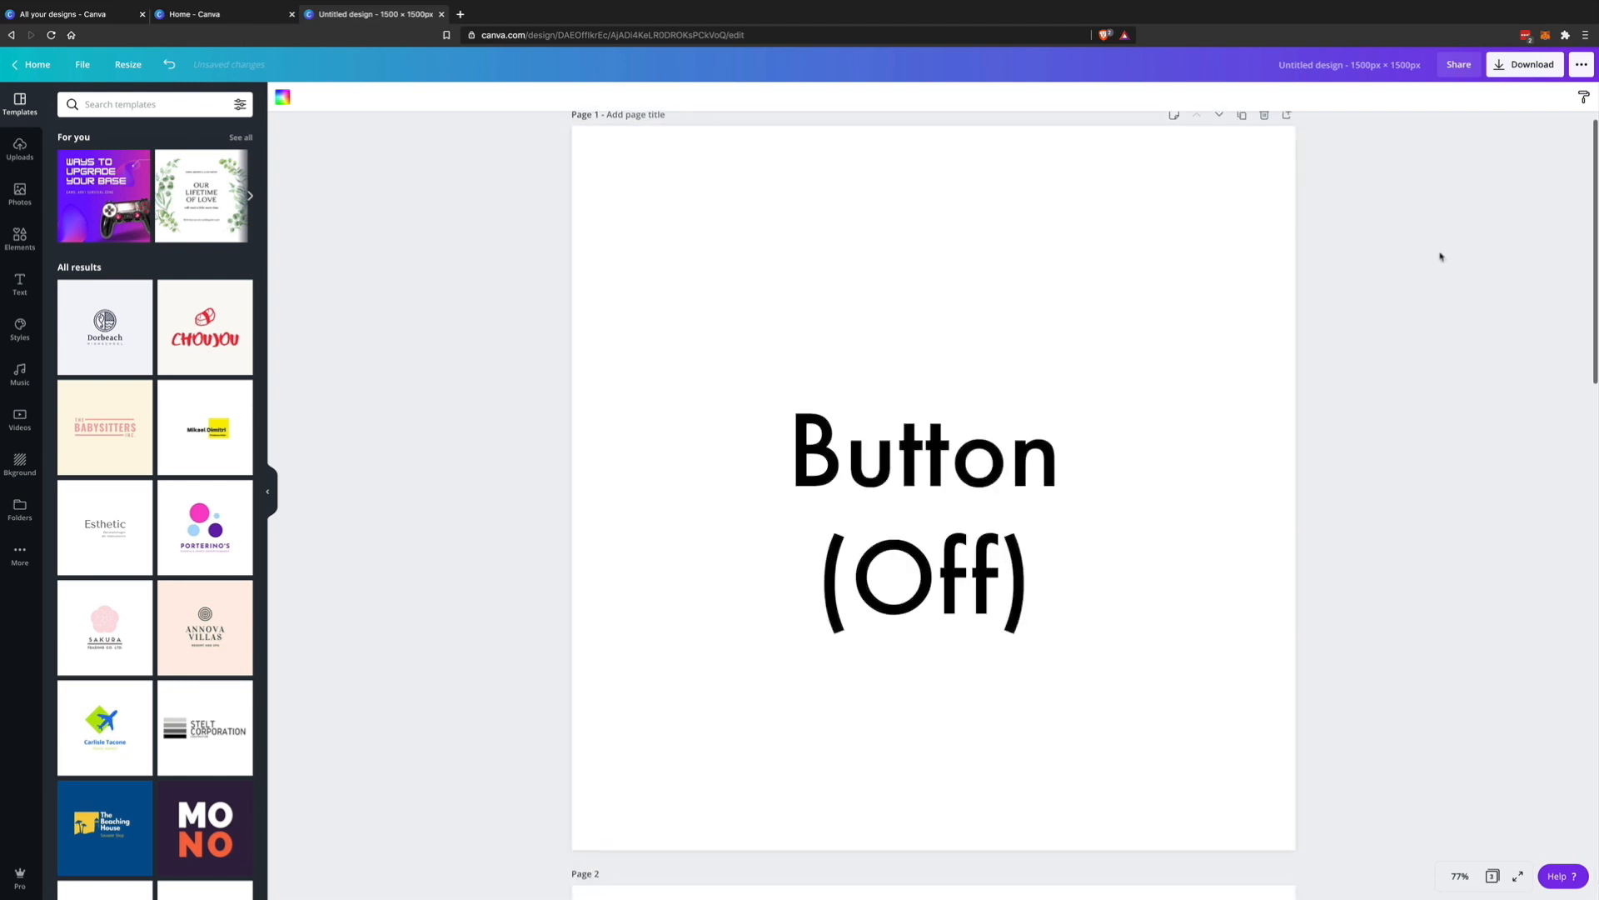
scroll(1440, 256, "down", 9)
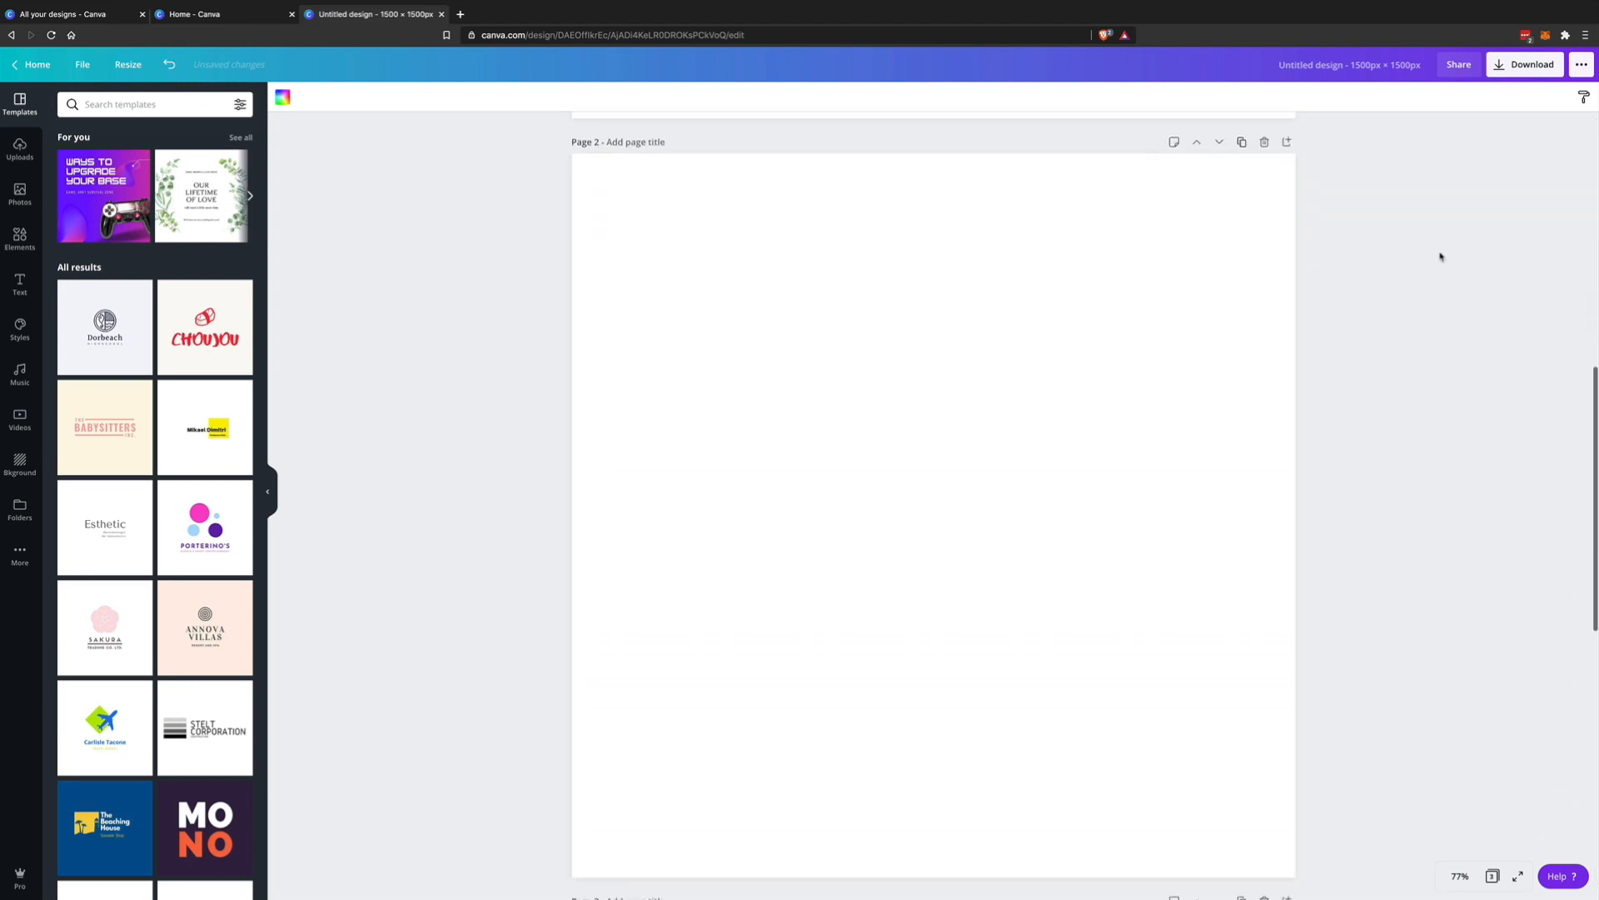
scroll(1440, 256, "down", 9)
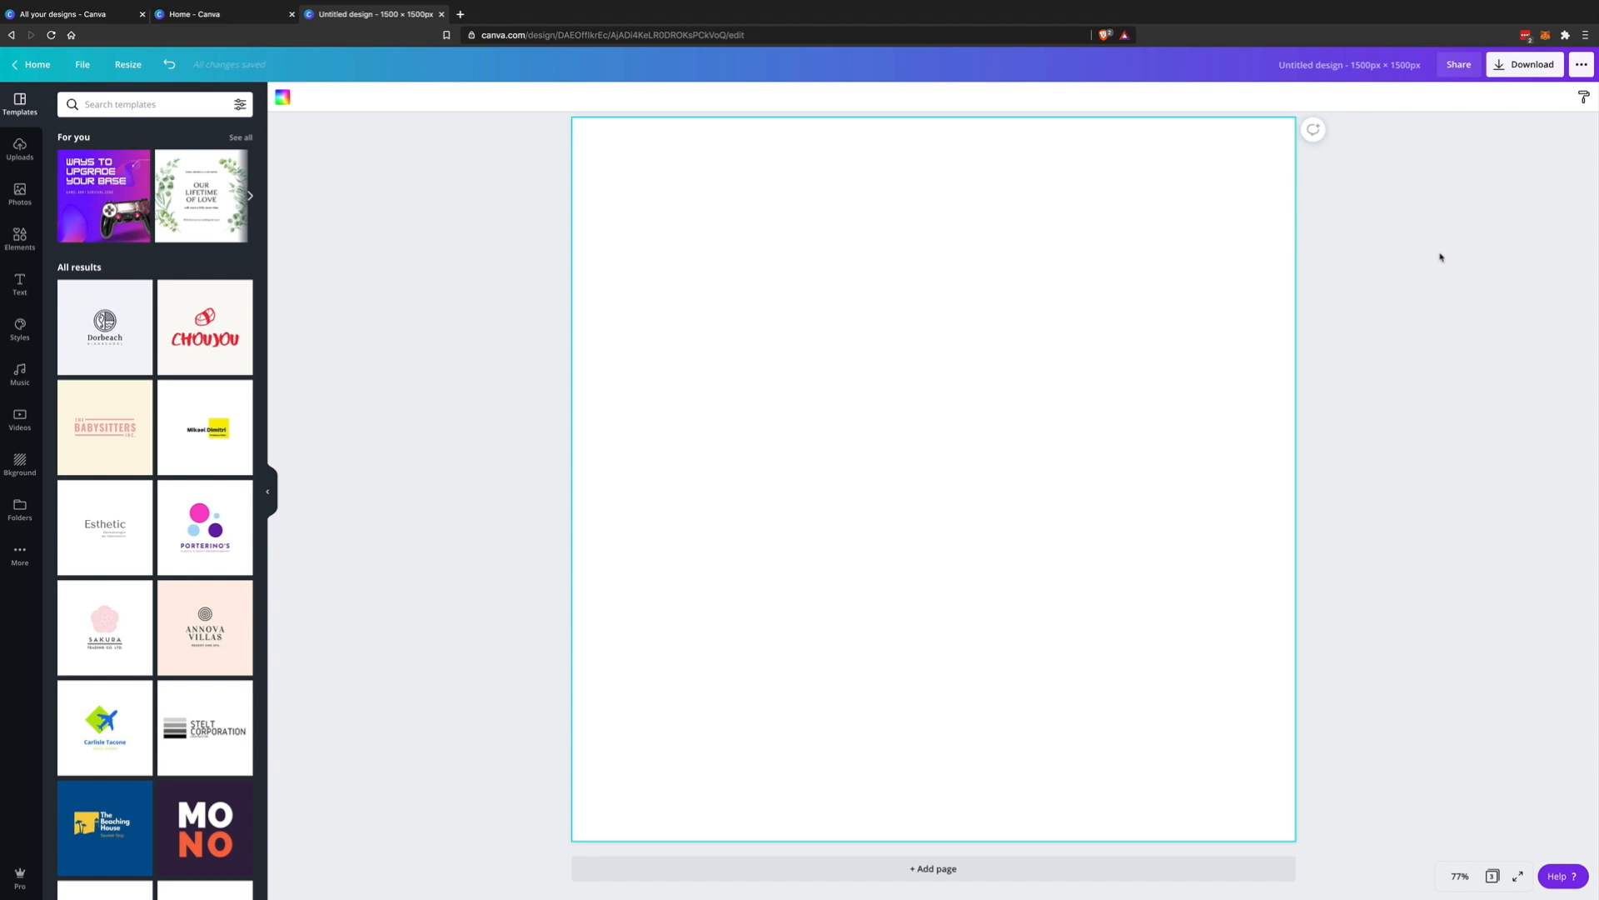
Step: Apply the dark grey-to-black background from the Gradients collection to the first two pages
left_click(20, 464)
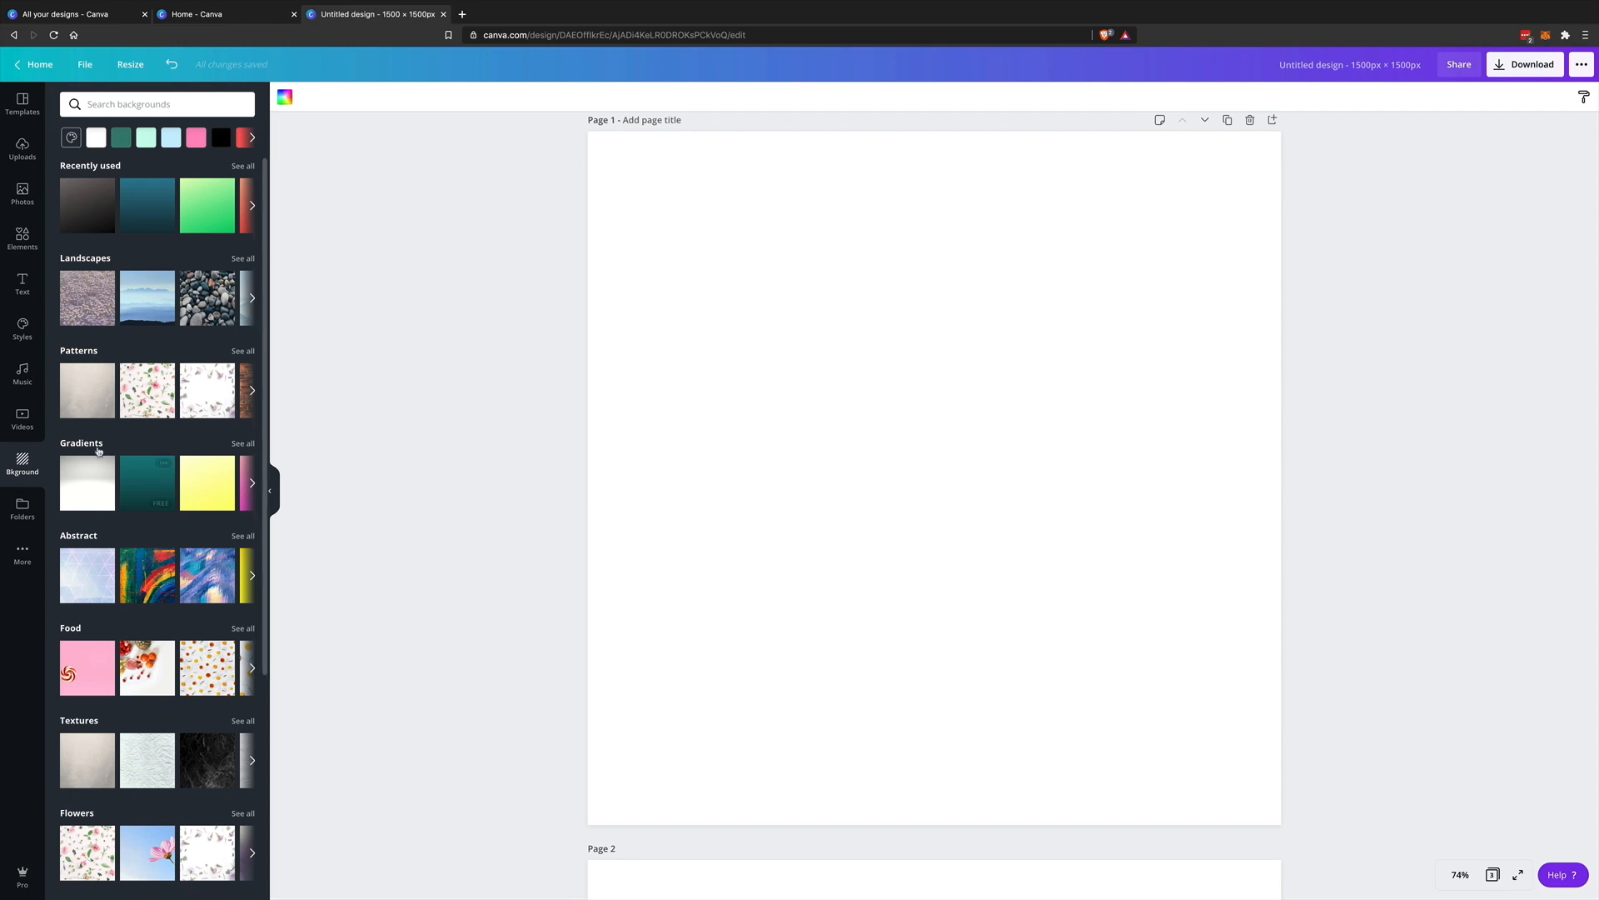
left_click(93, 443)
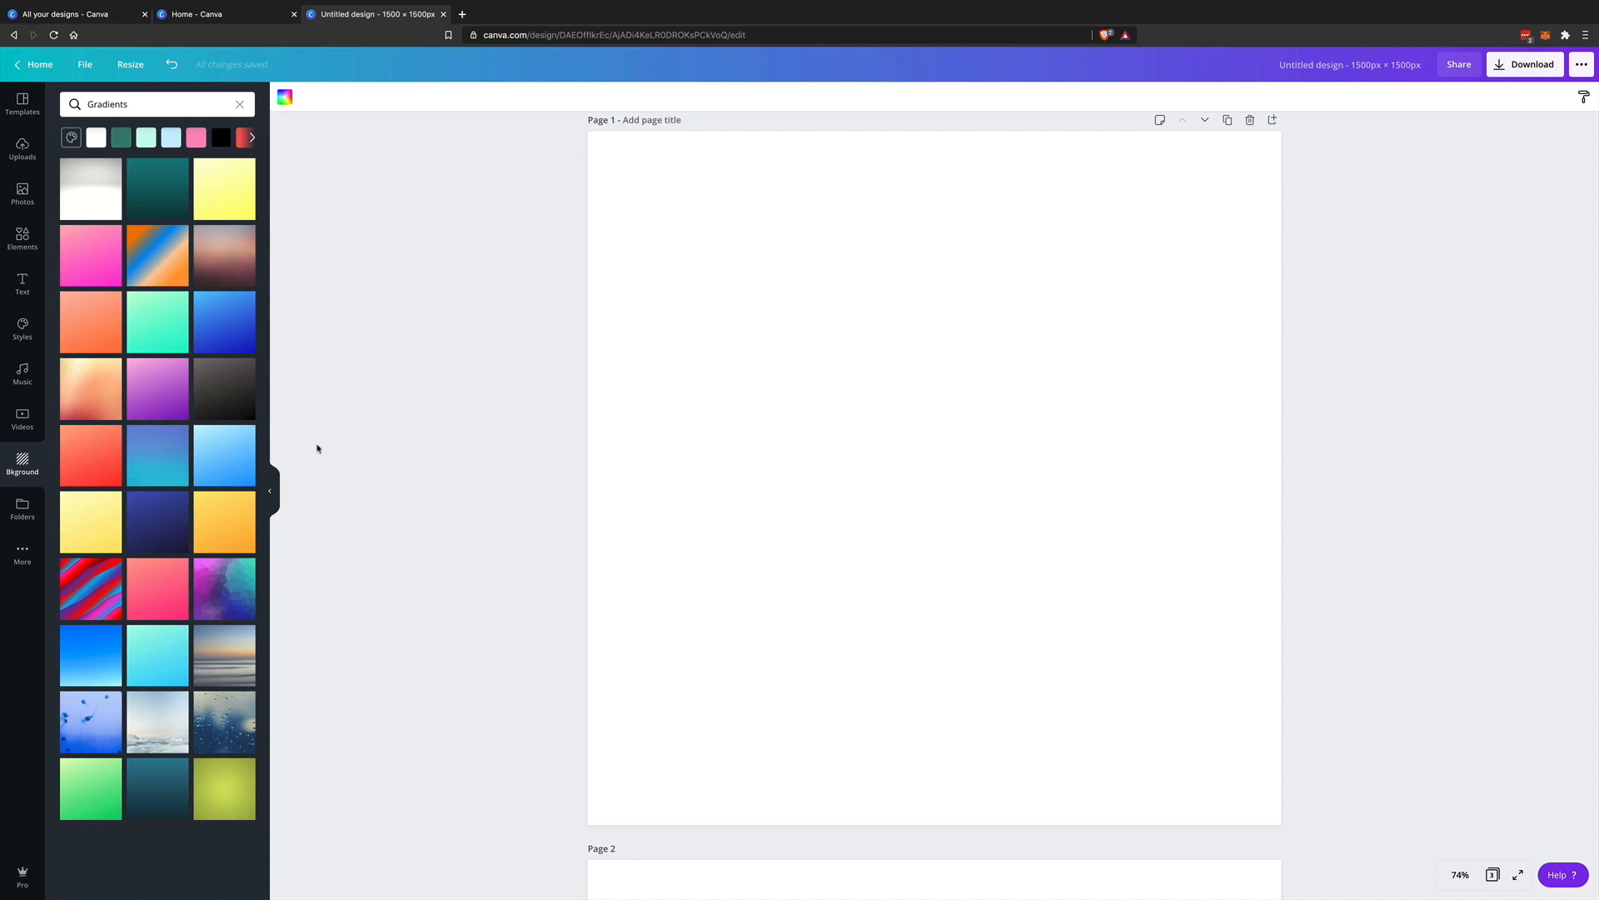
left_click(229, 391)
scroll(397, 498, "down", 1)
scroll(395, 498, "down", 15)
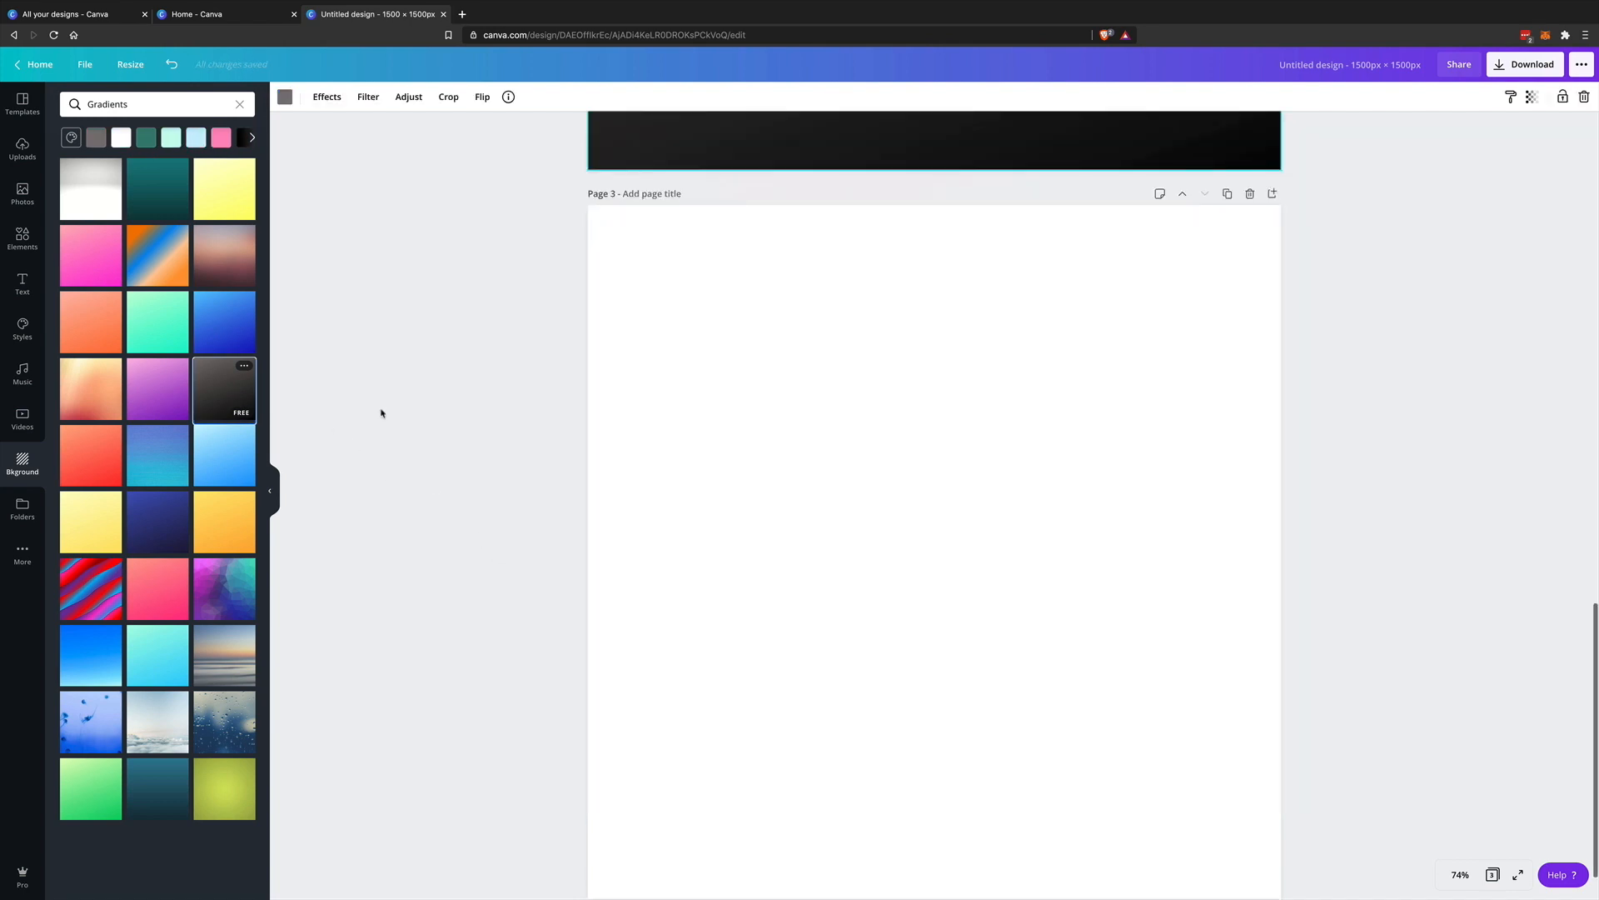
Step: Apply the dark teal gradient background to page 3 and replace it with the solid green colour swatch
left_click(157, 184)
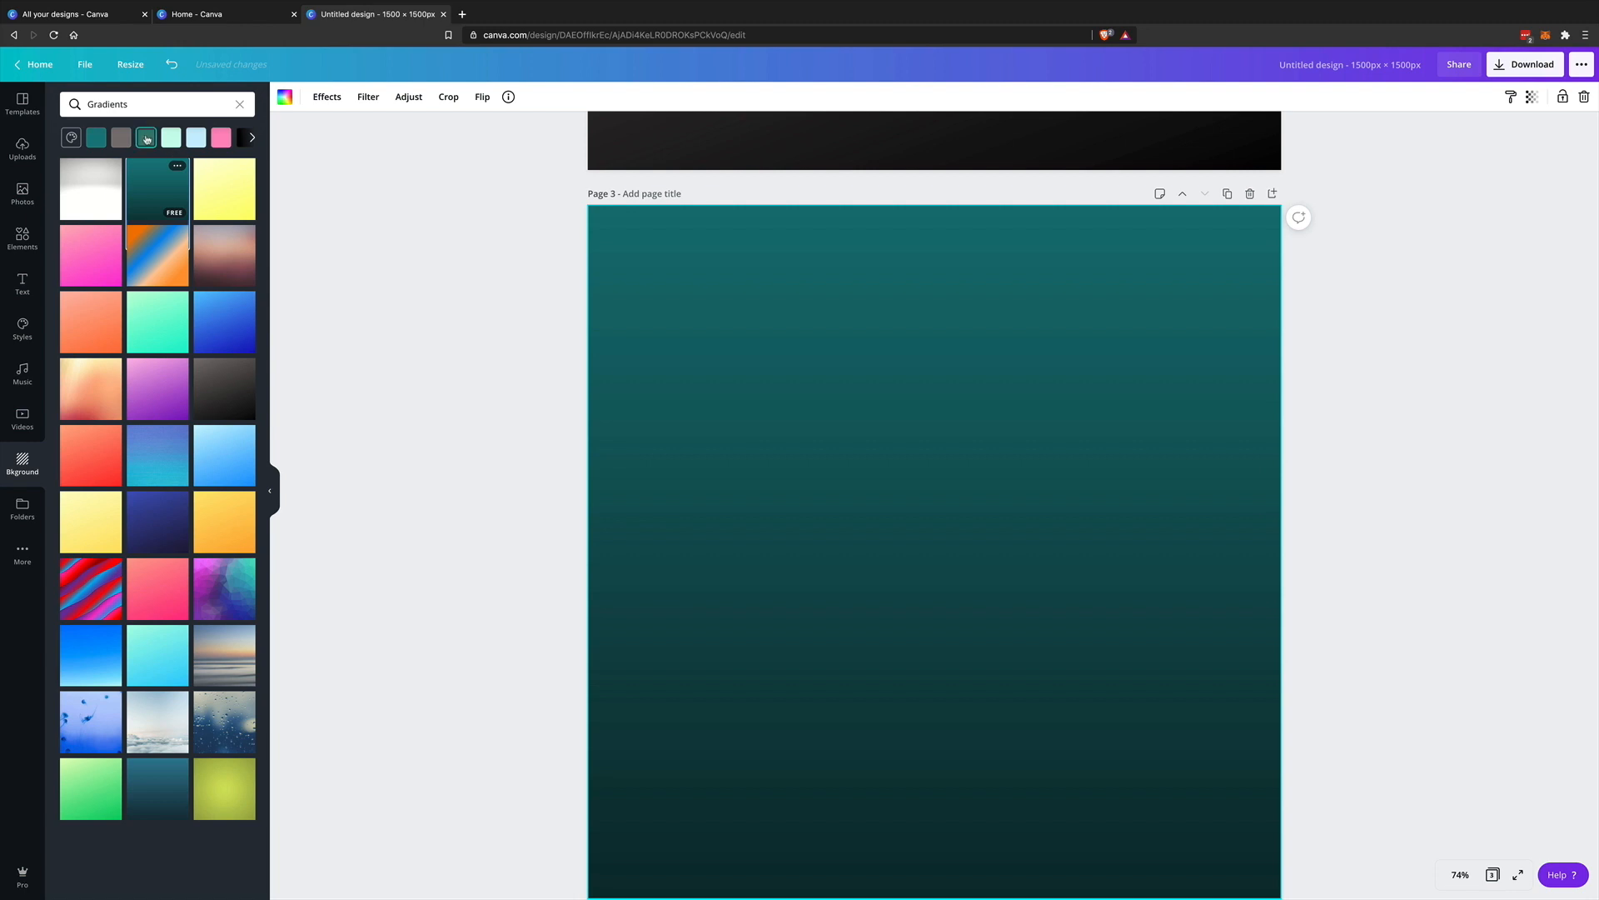
left_click(147, 139)
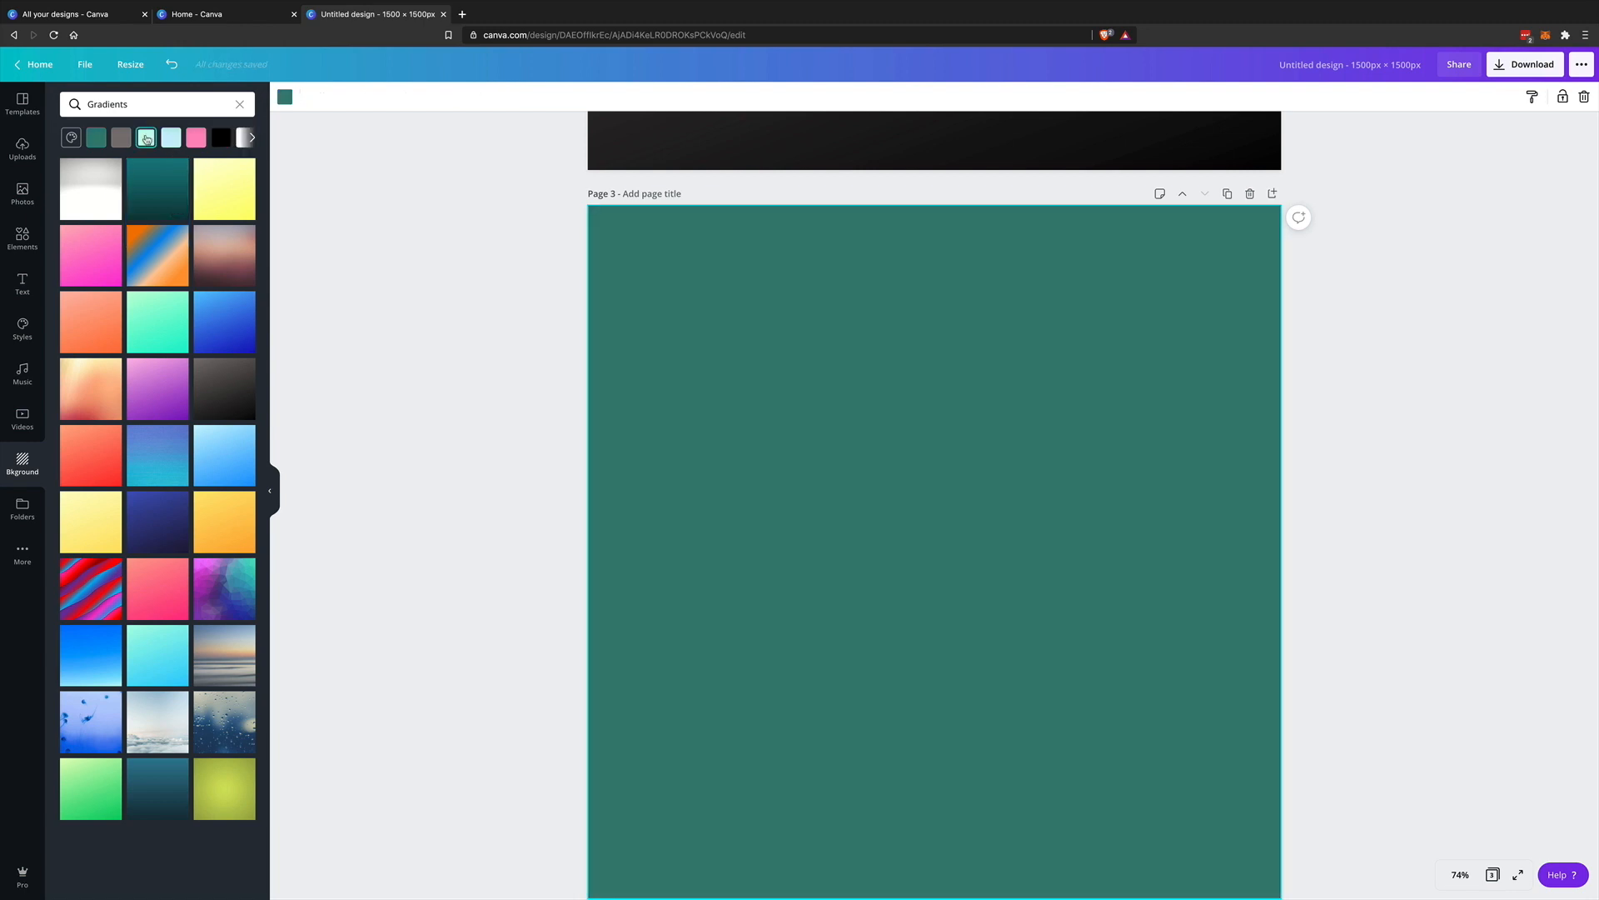
Step: Undo the solid green background on page 3 and search the elements for "rectangle"
key("ctrl+z")
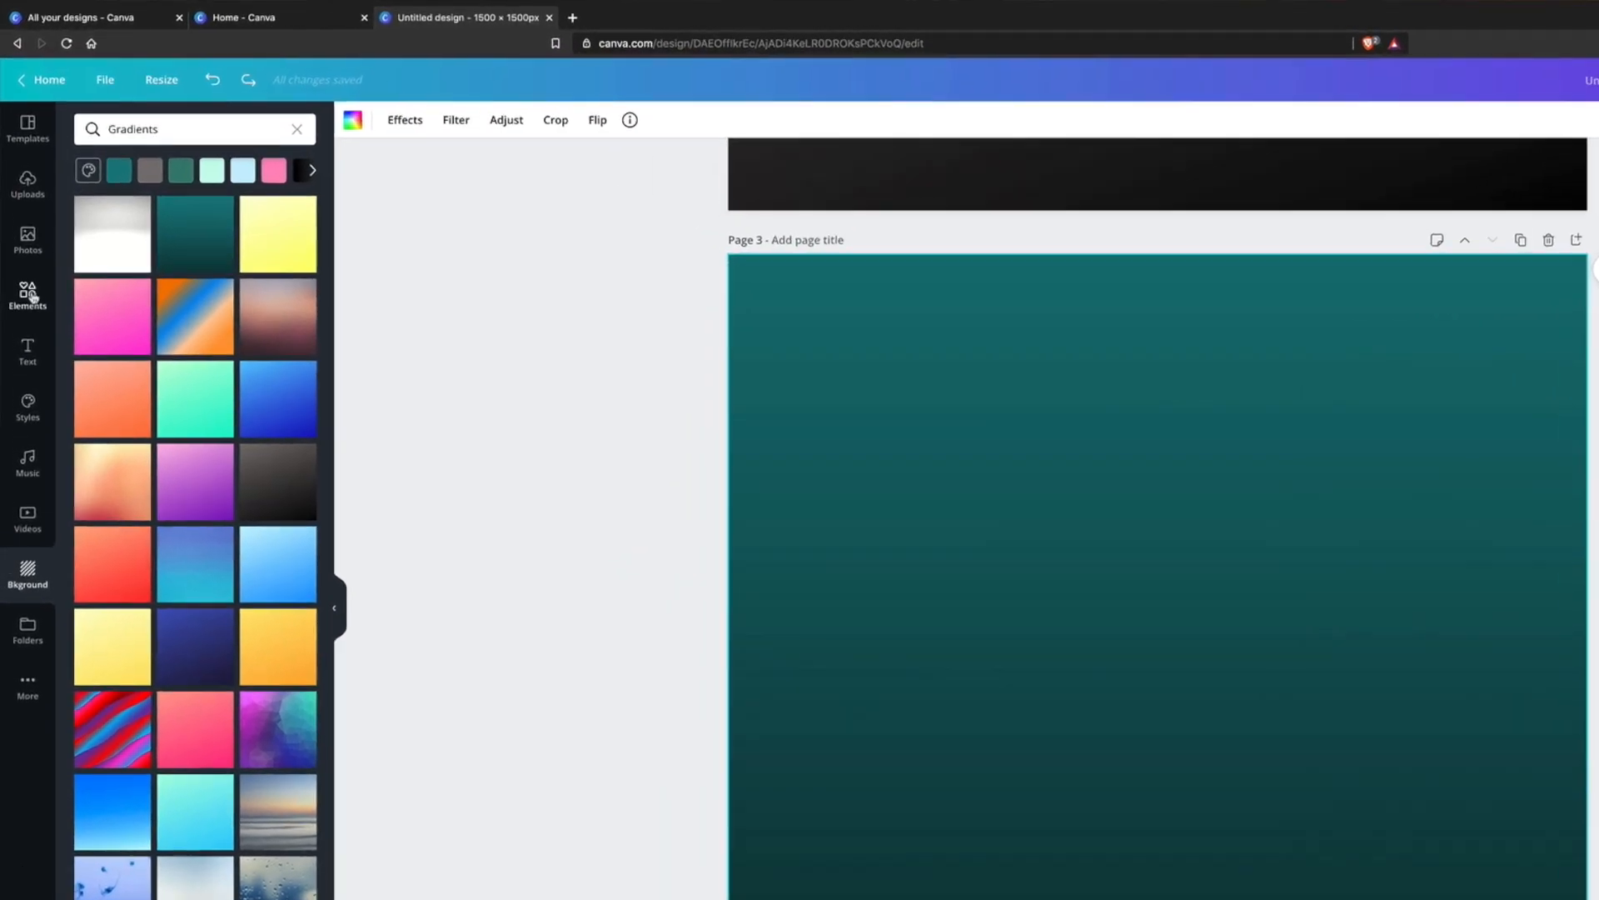
left_click(24, 239)
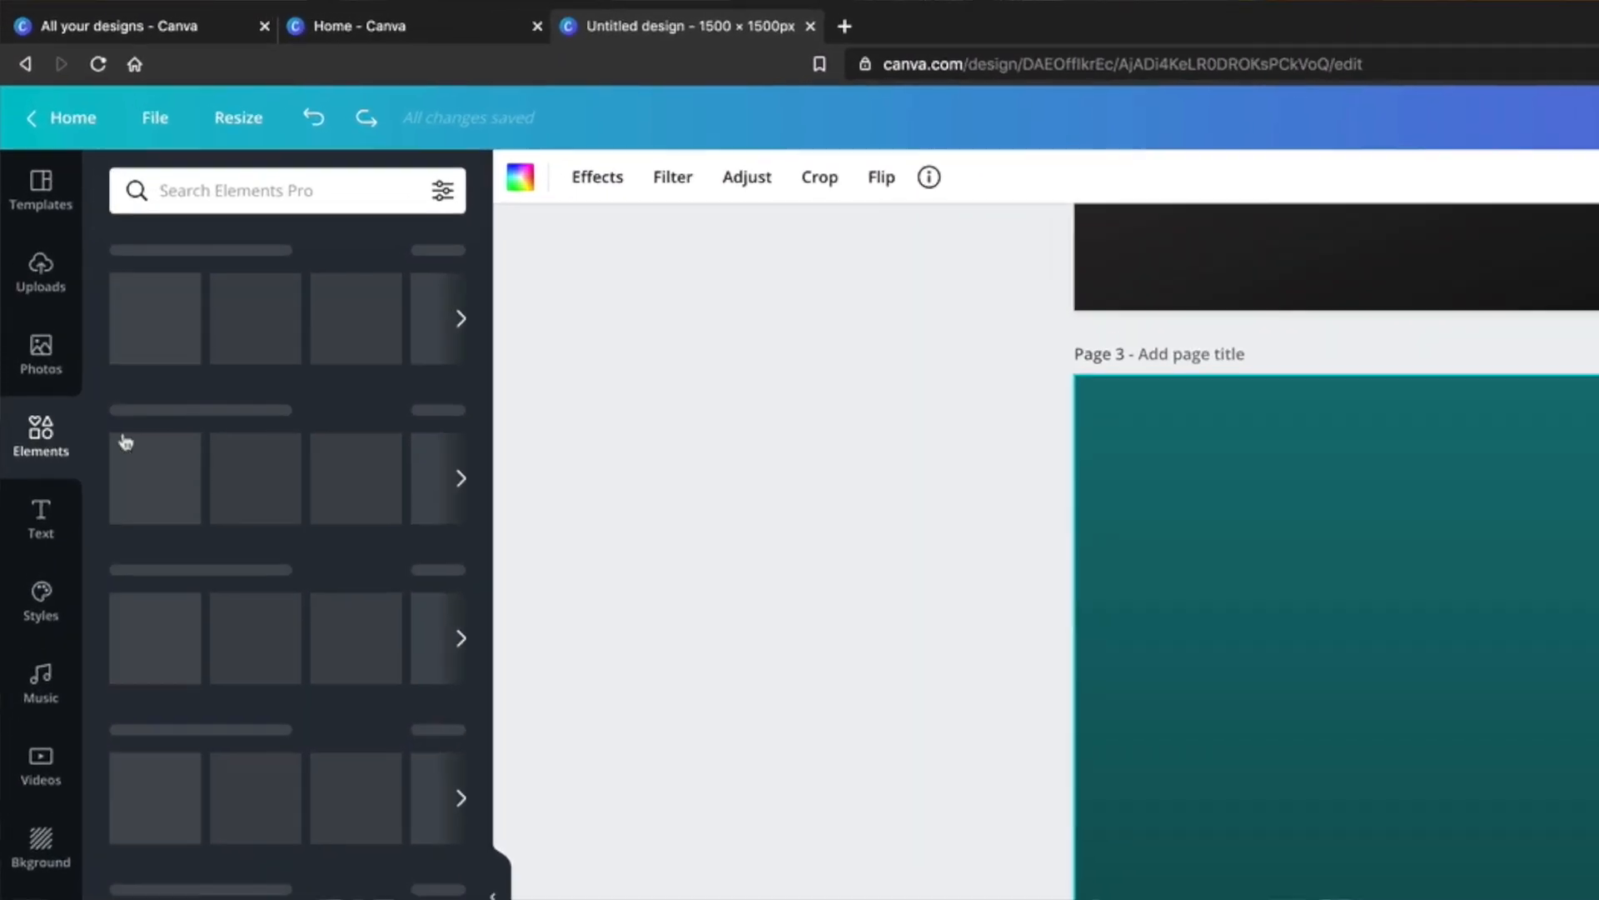
left_click(122, 158)
type("rectangle")
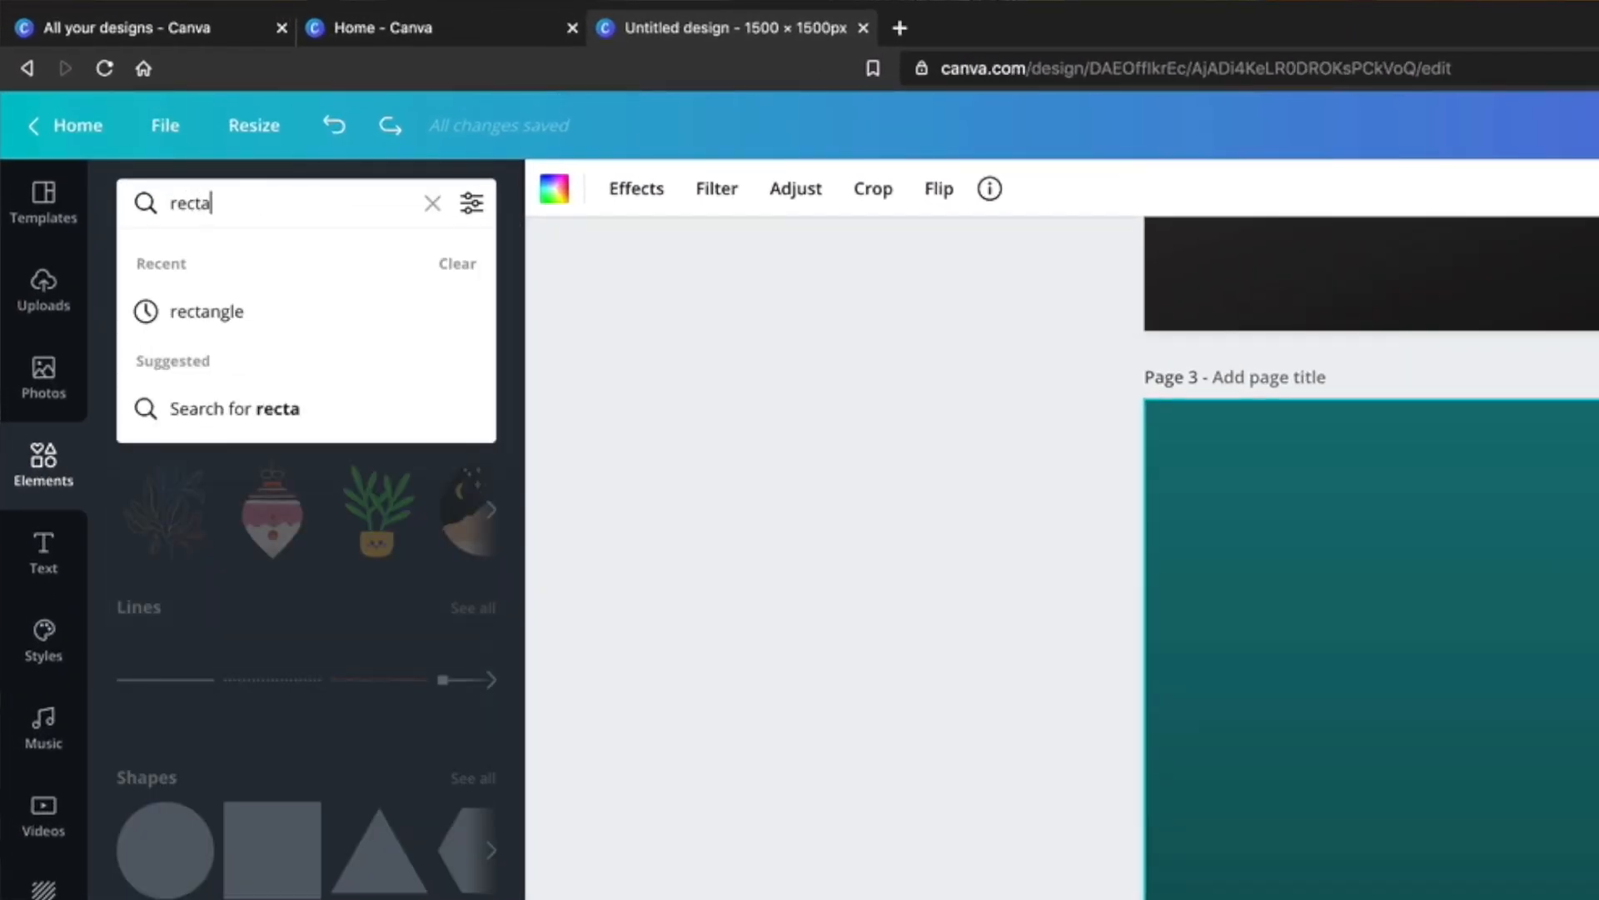
key("Return")
Step: Add the hollow square frame to page 1 and enlarge it so it borders the page edges
left_click(350, 323)
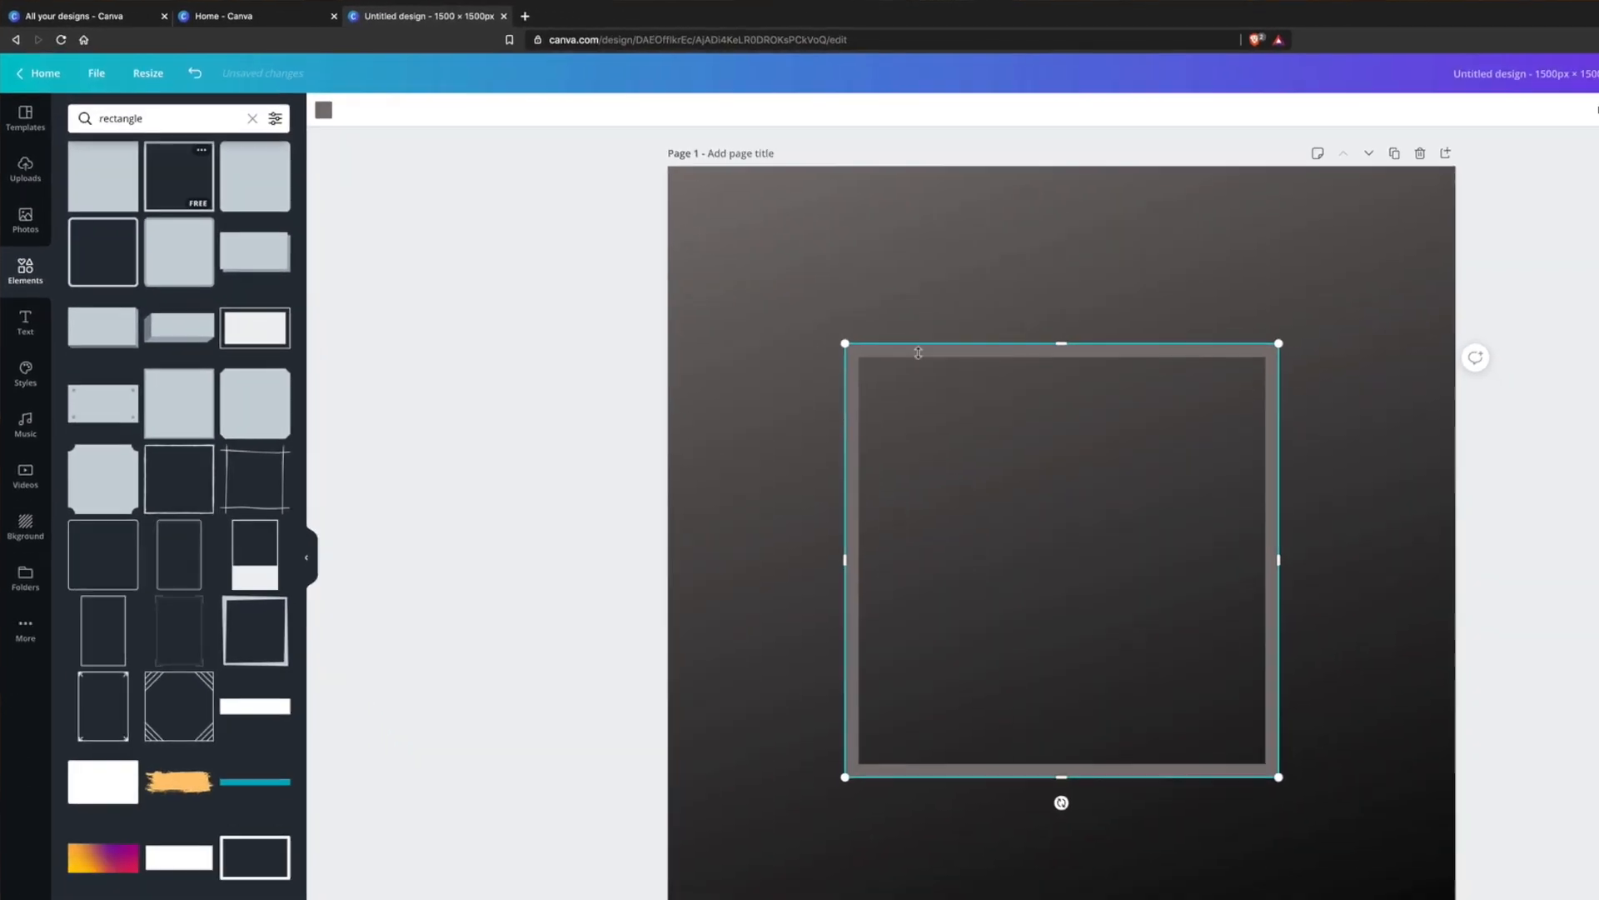
left_click_drag(918, 352, 891, 343)
left_click_drag(1146, 725, 1153, 731)
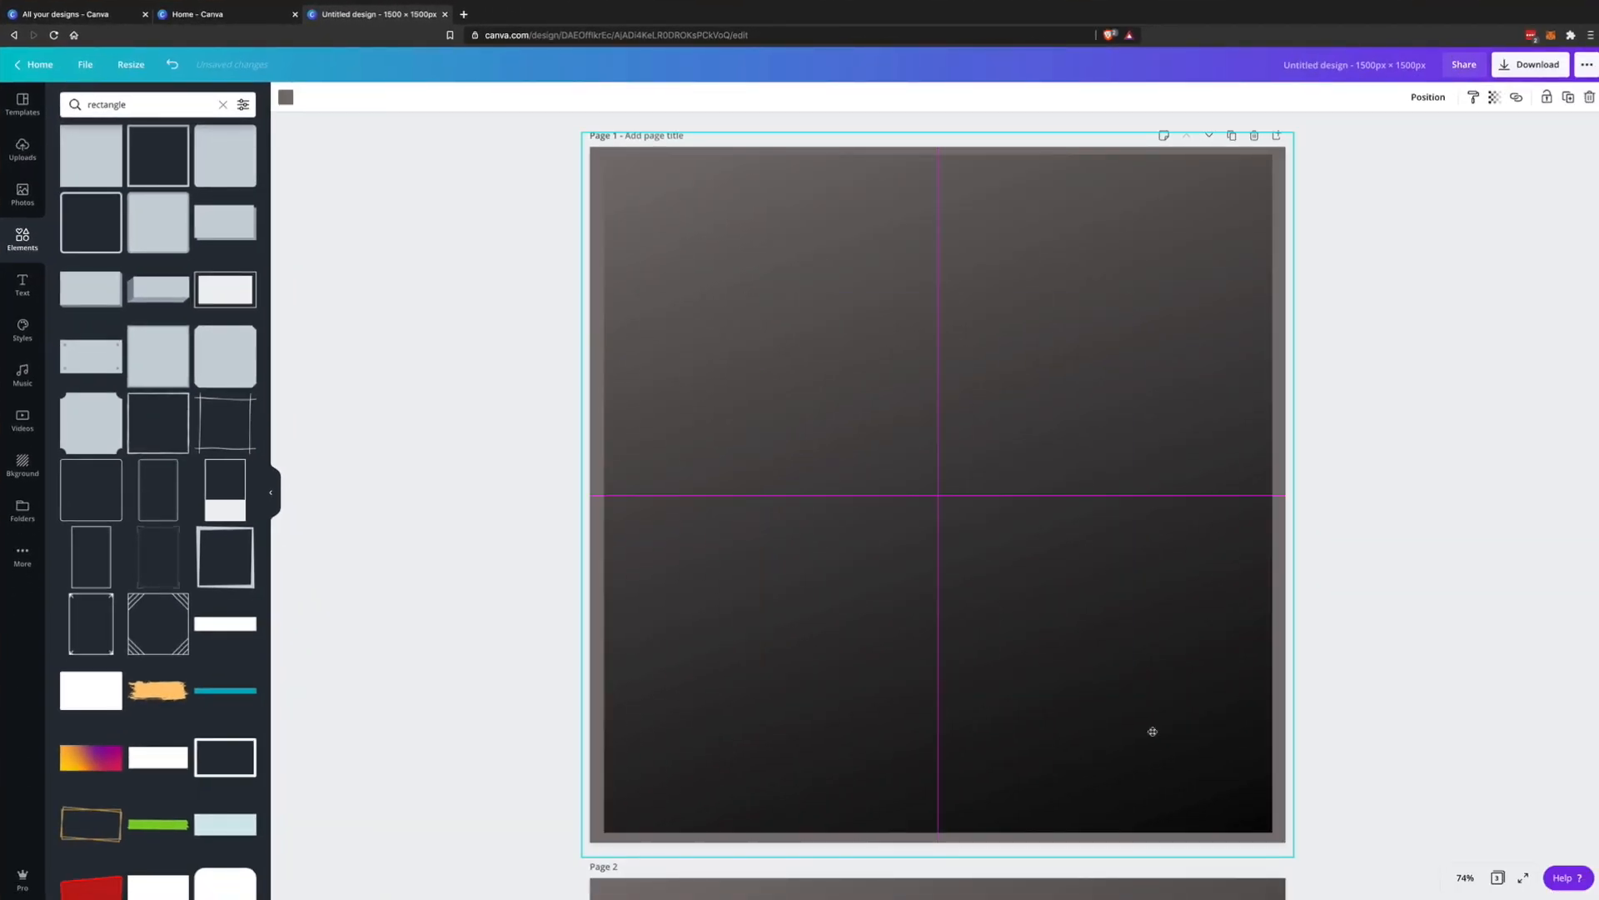
Step: Colour the frame on page 1 with the light blue brand colour
left_click(286, 97)
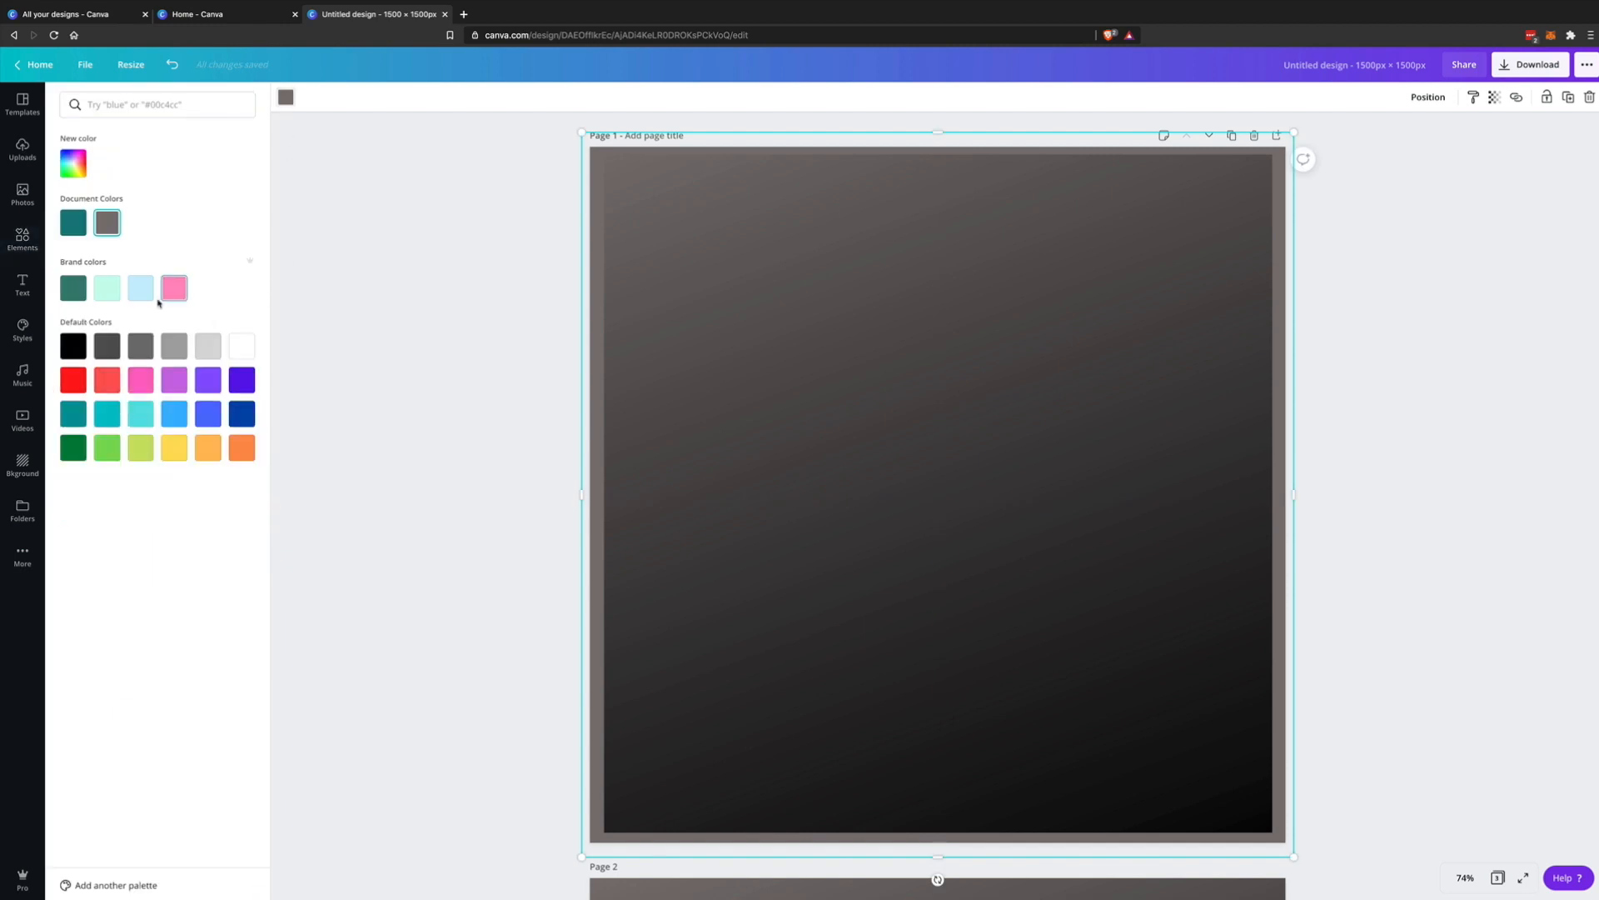
left_click(143, 297)
left_click(421, 400)
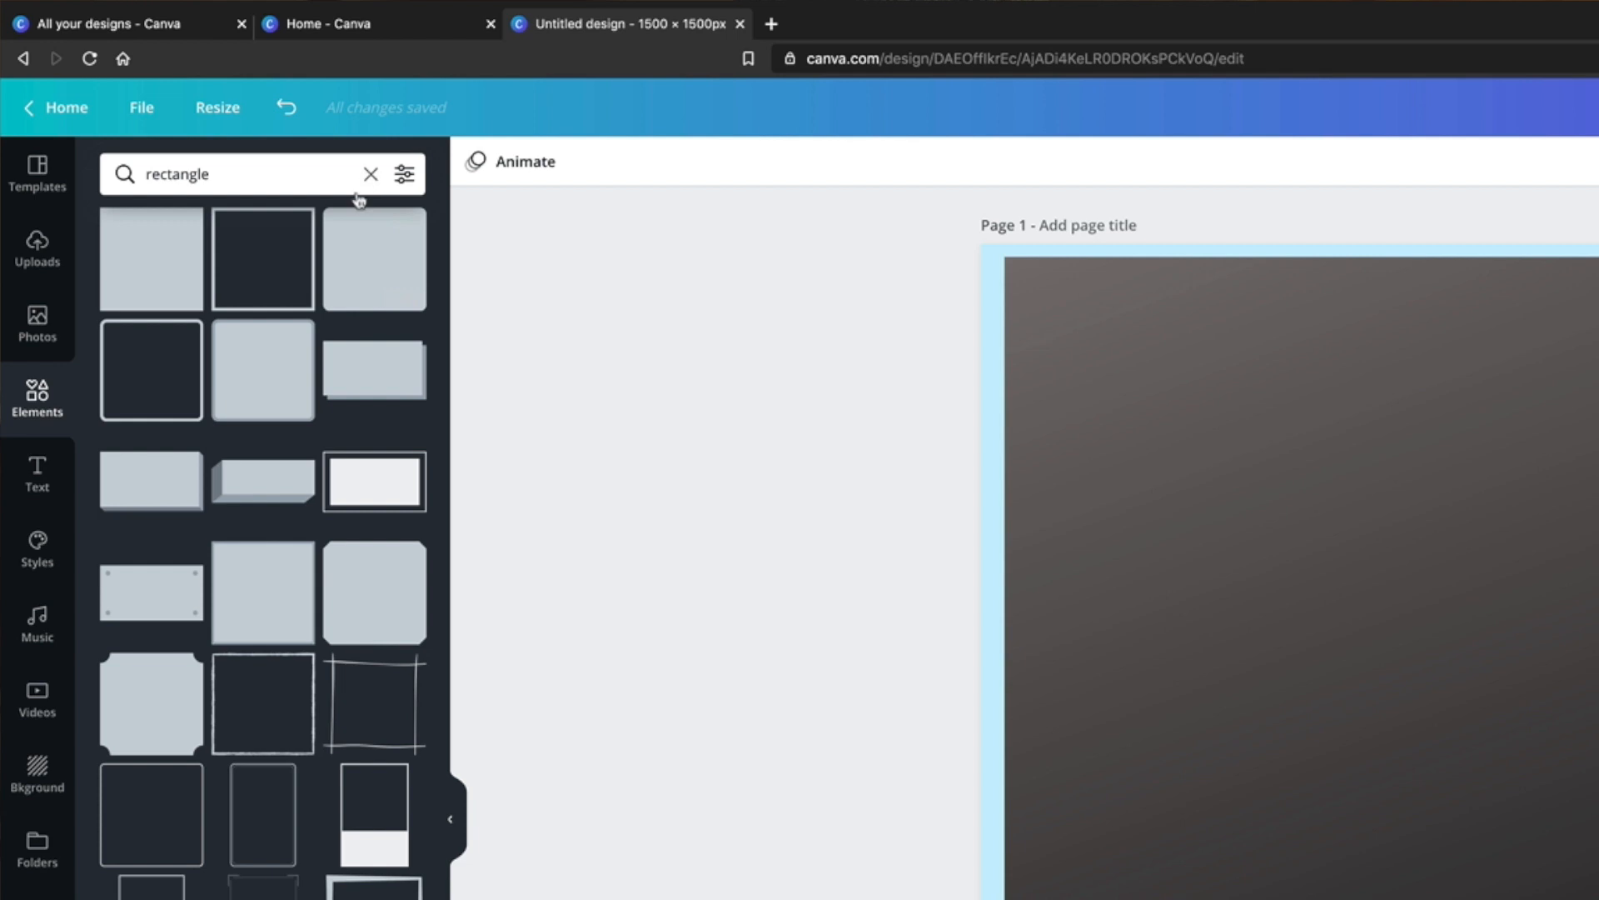
Step: Search the elements for "zoom out", add the blue magnifying glass with a minus sign and enlarge it centred on page 1
left_click(329, 154)
type("zoom out")
key("Return")
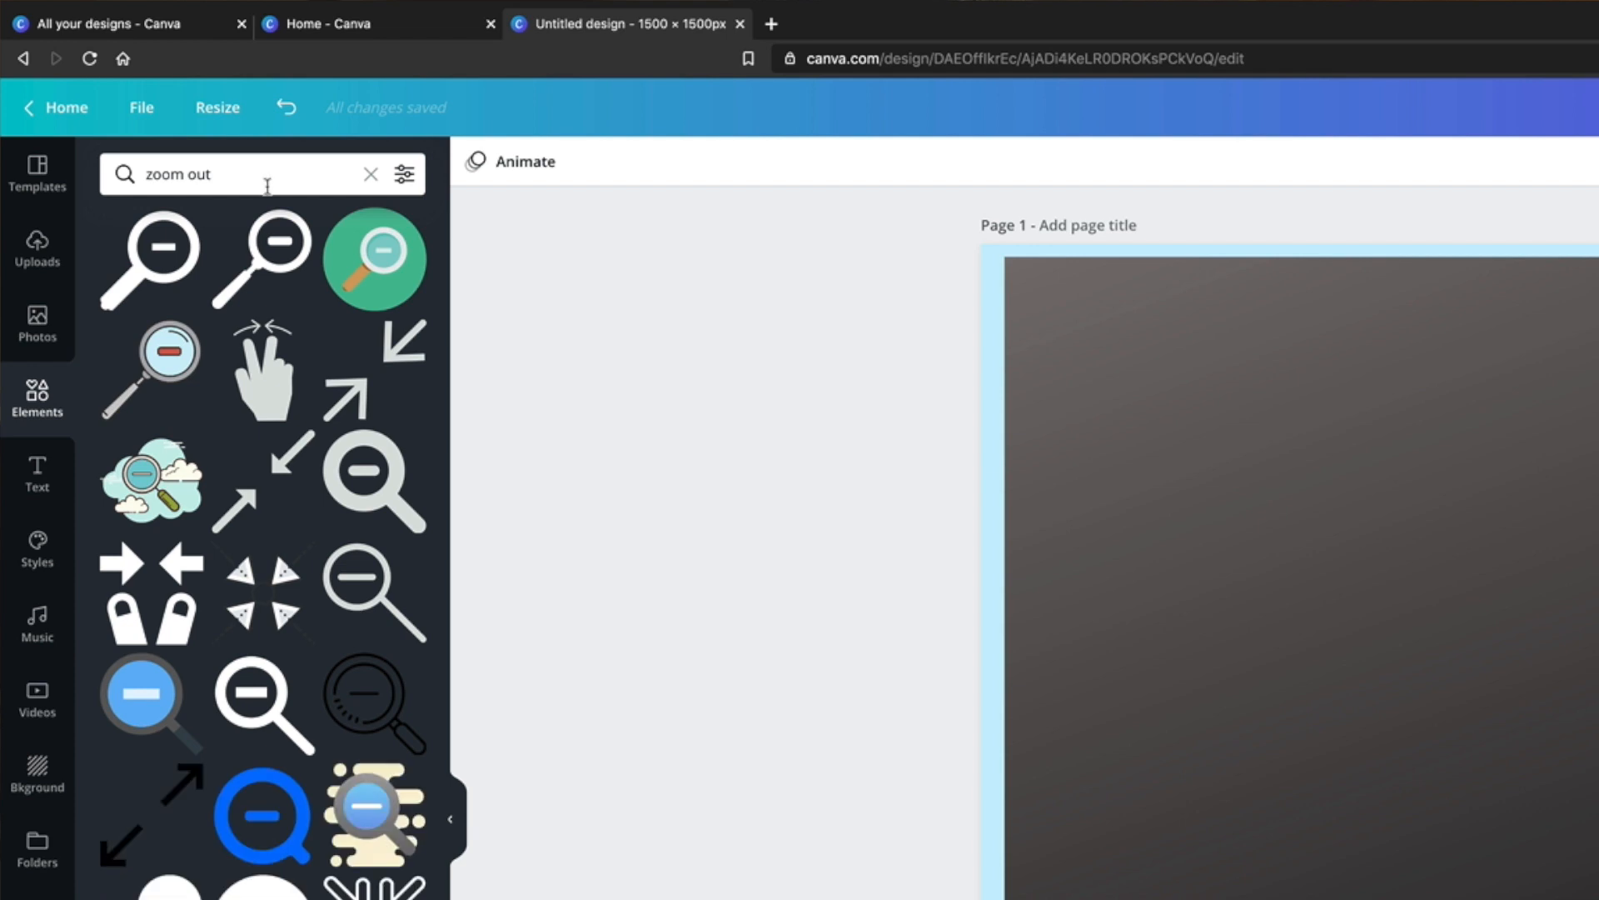
left_click(267, 831)
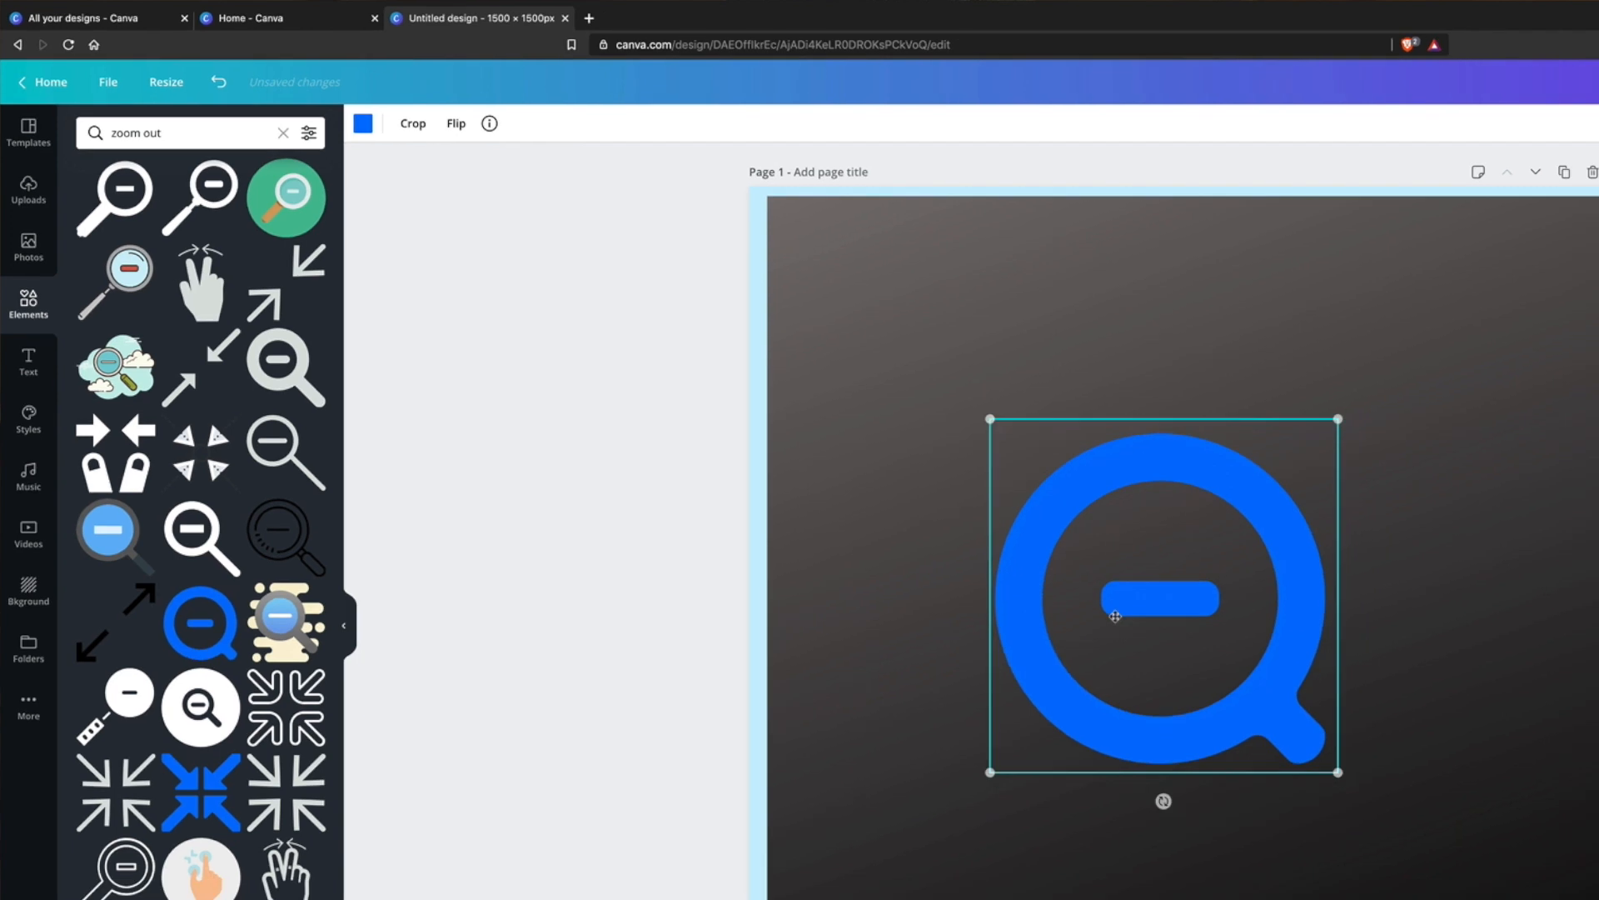
left_click_drag(1116, 617, 1382, 890)
left_click_drag(1087, 700, 1087, 700)
Step: Recolour the magnifying glass icon on page 1 with the light blue brand colour
left_click(285, 96)
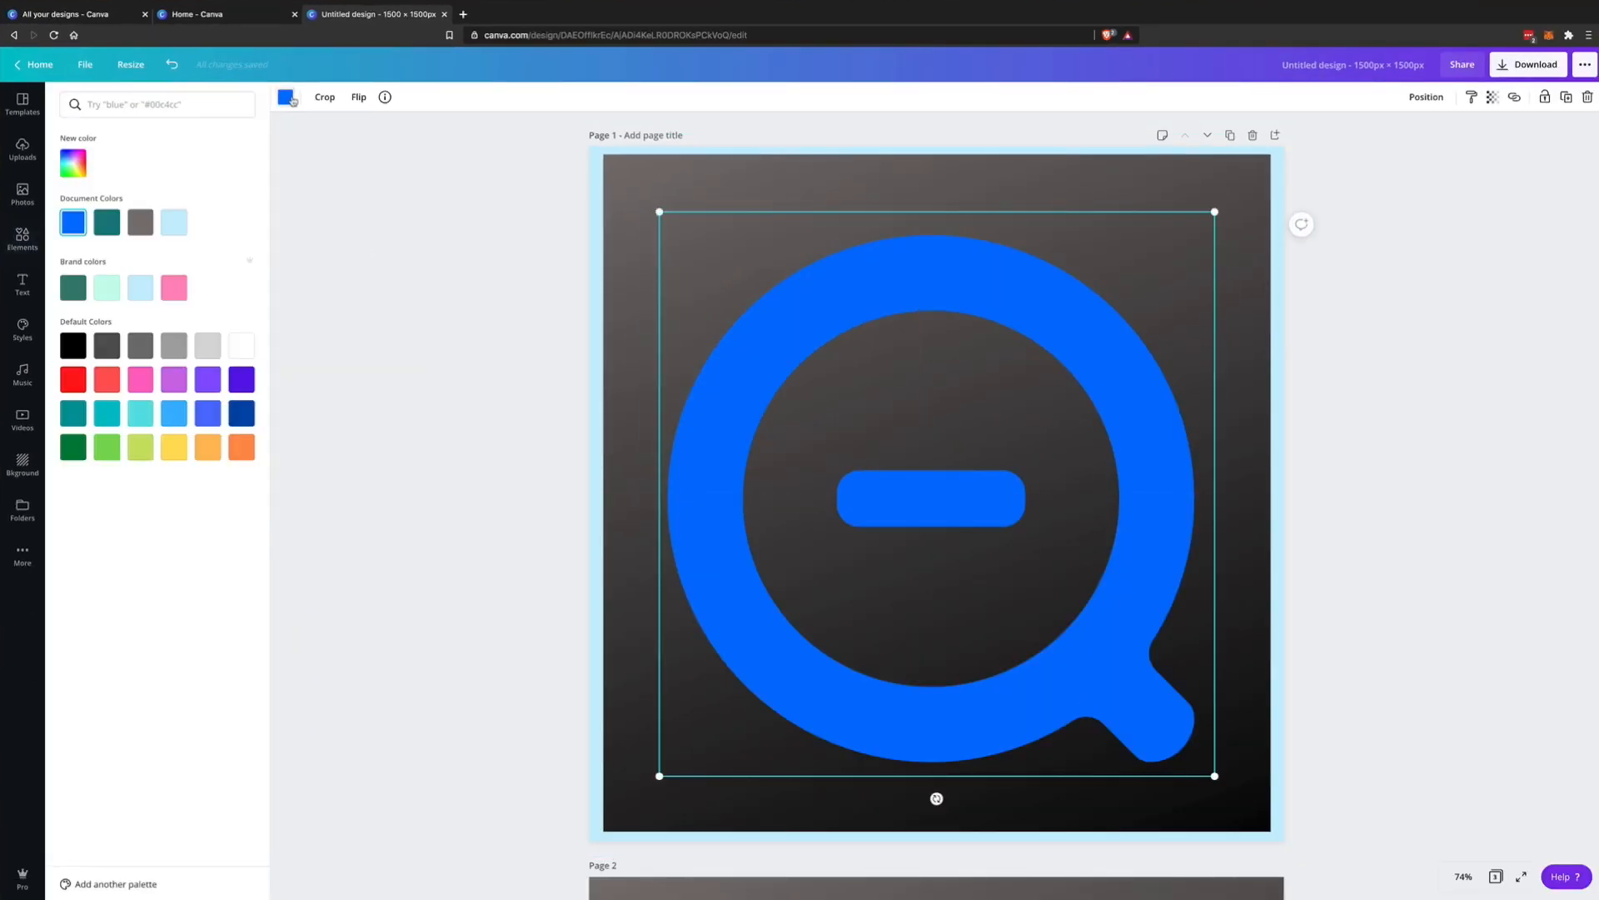
left_click(140, 287)
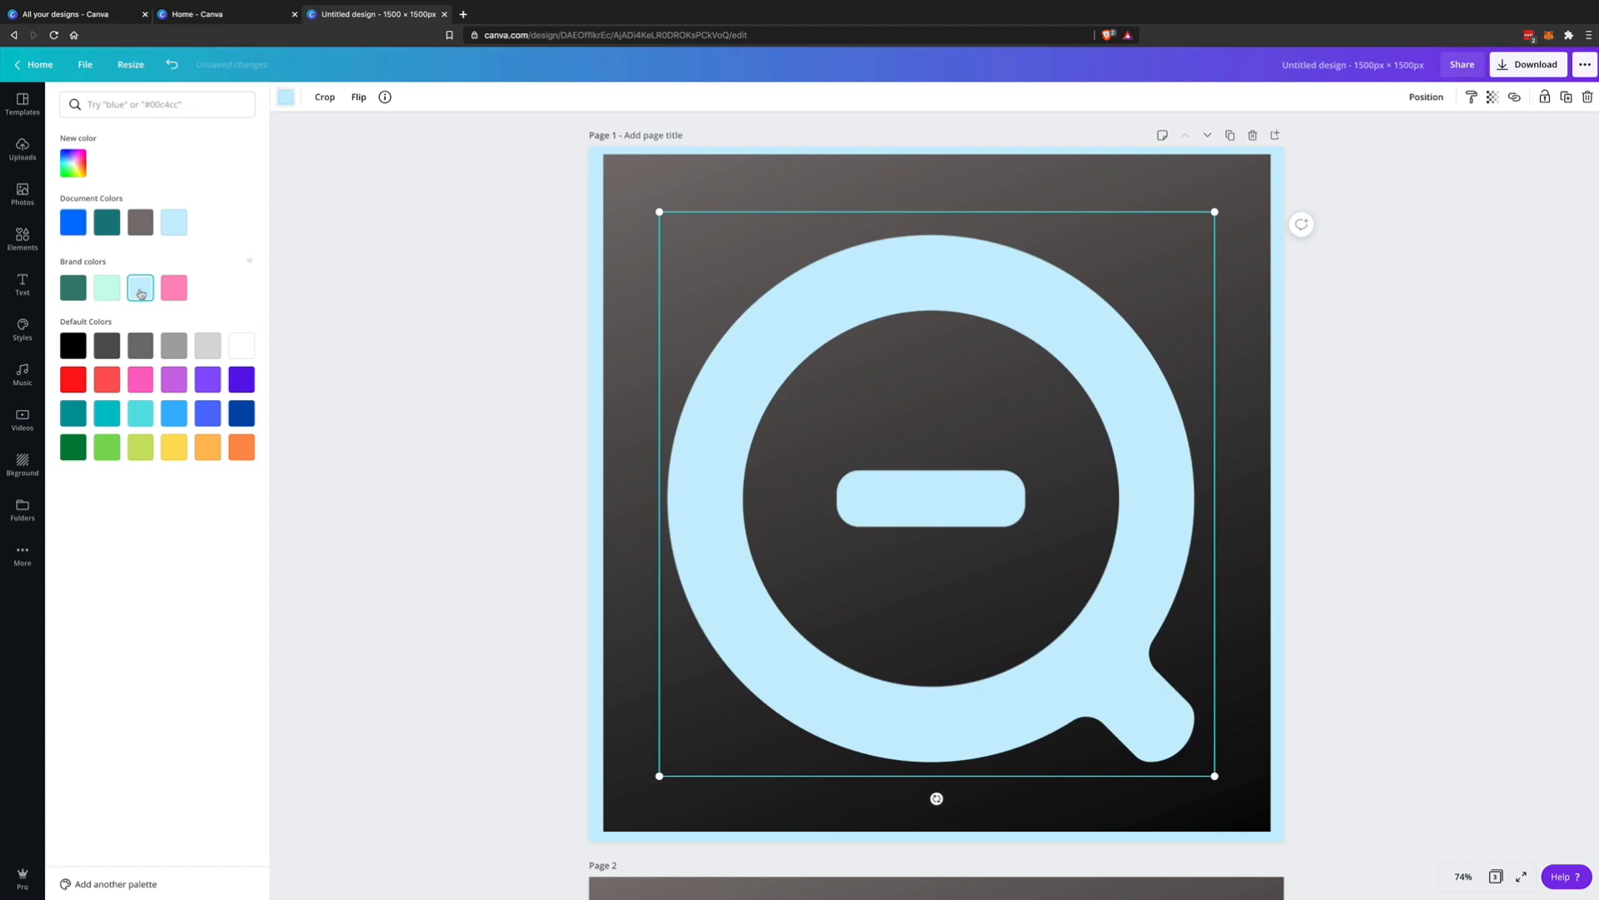
left_click(348, 289)
left_click(380, 301)
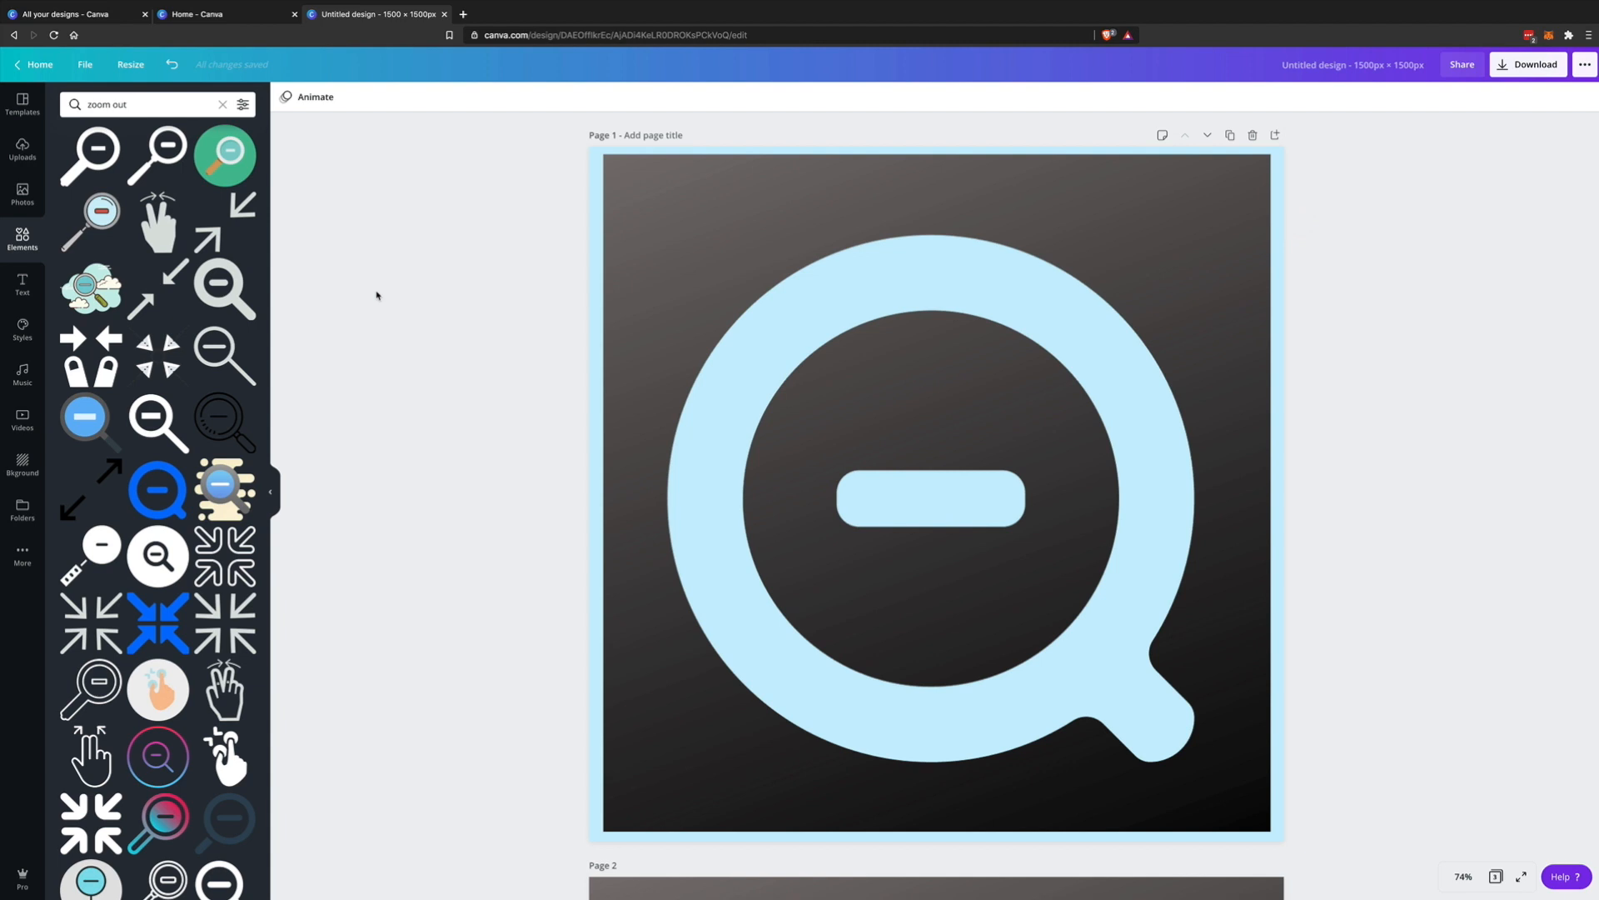
Step: Copy the light blue frame and the magnifying glass icon from page 1 onto page 2
scroll(592, 308, "down", 1)
left_click(592, 308)
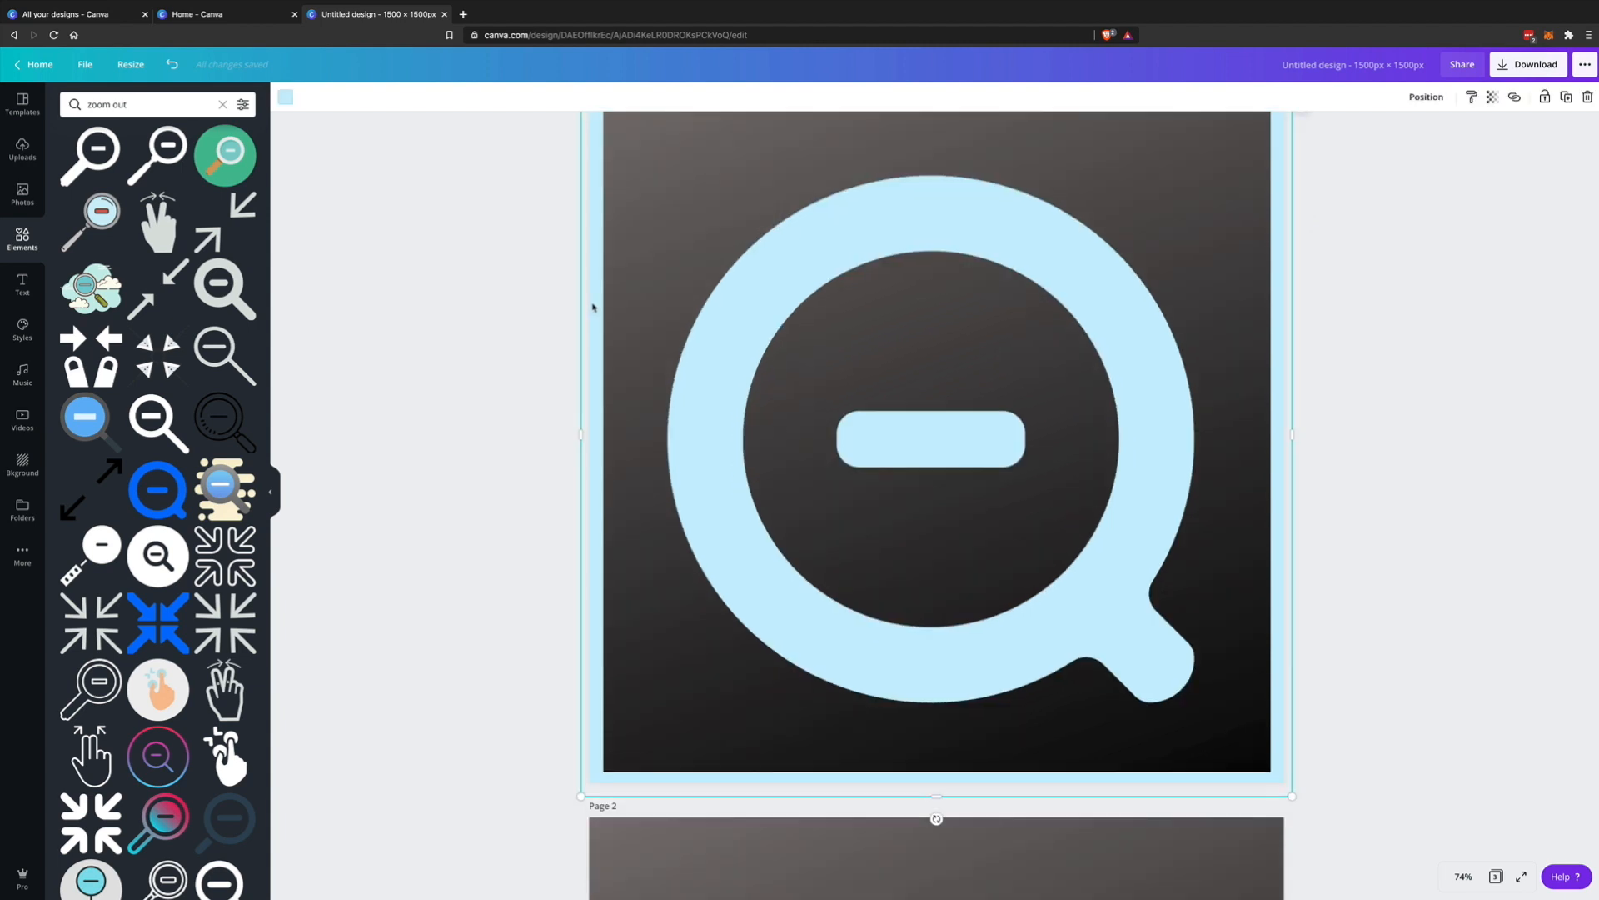
key("Delete")
key("ctrl+z")
scroll(637, 342, "down", 3)
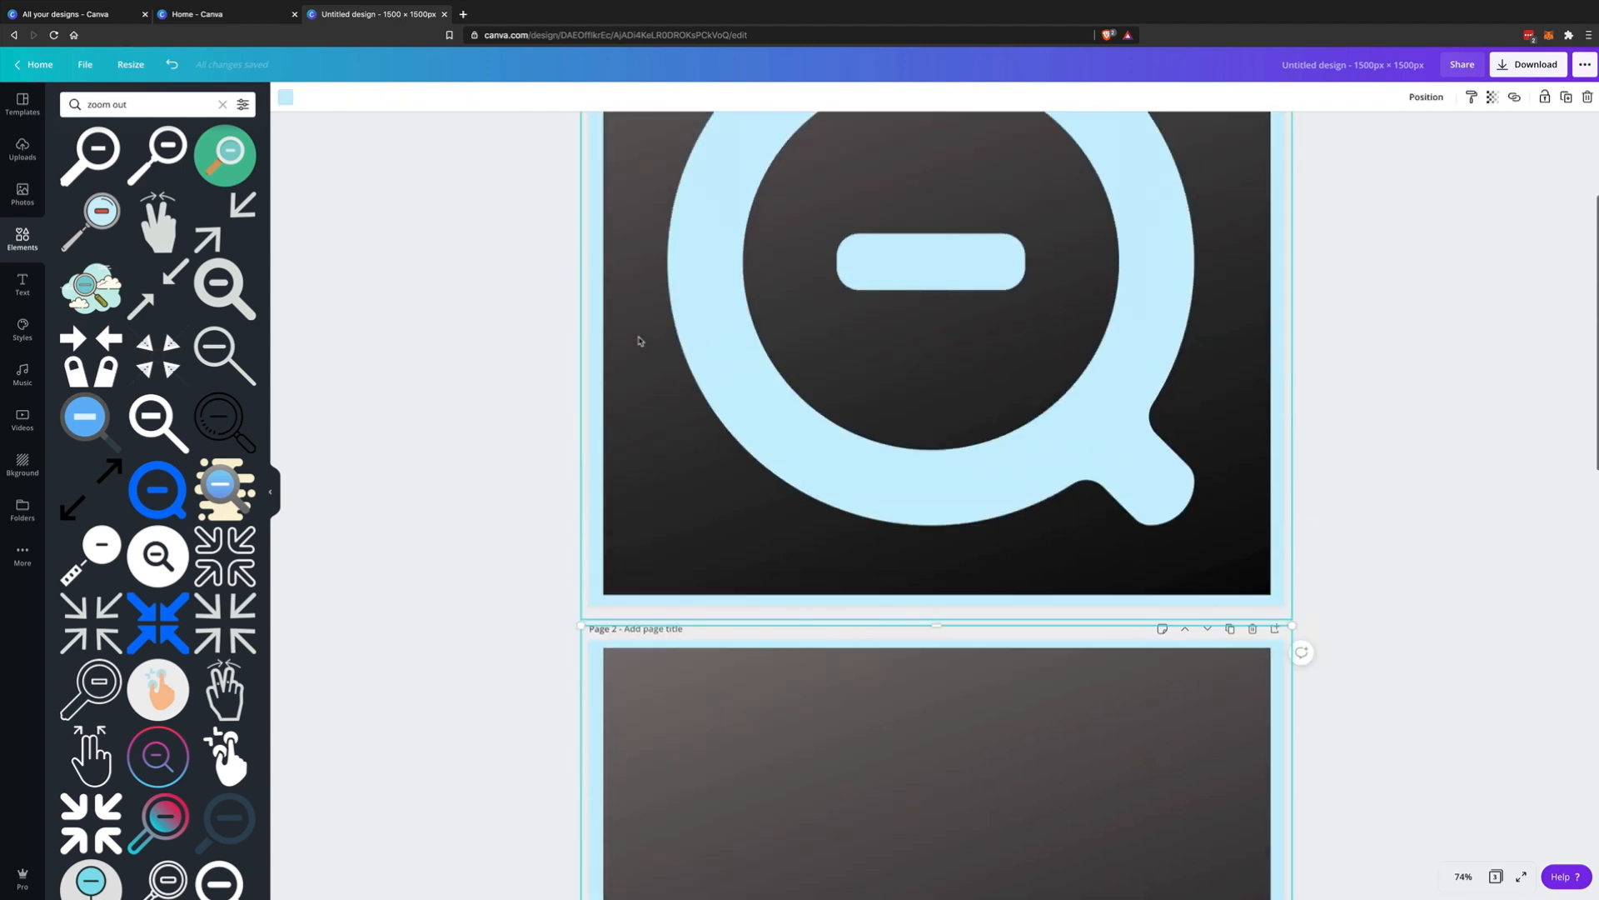
scroll(639, 341, "up", 3)
left_click(640, 341)
scroll(757, 411, "down", 10)
key("ctrl+v")
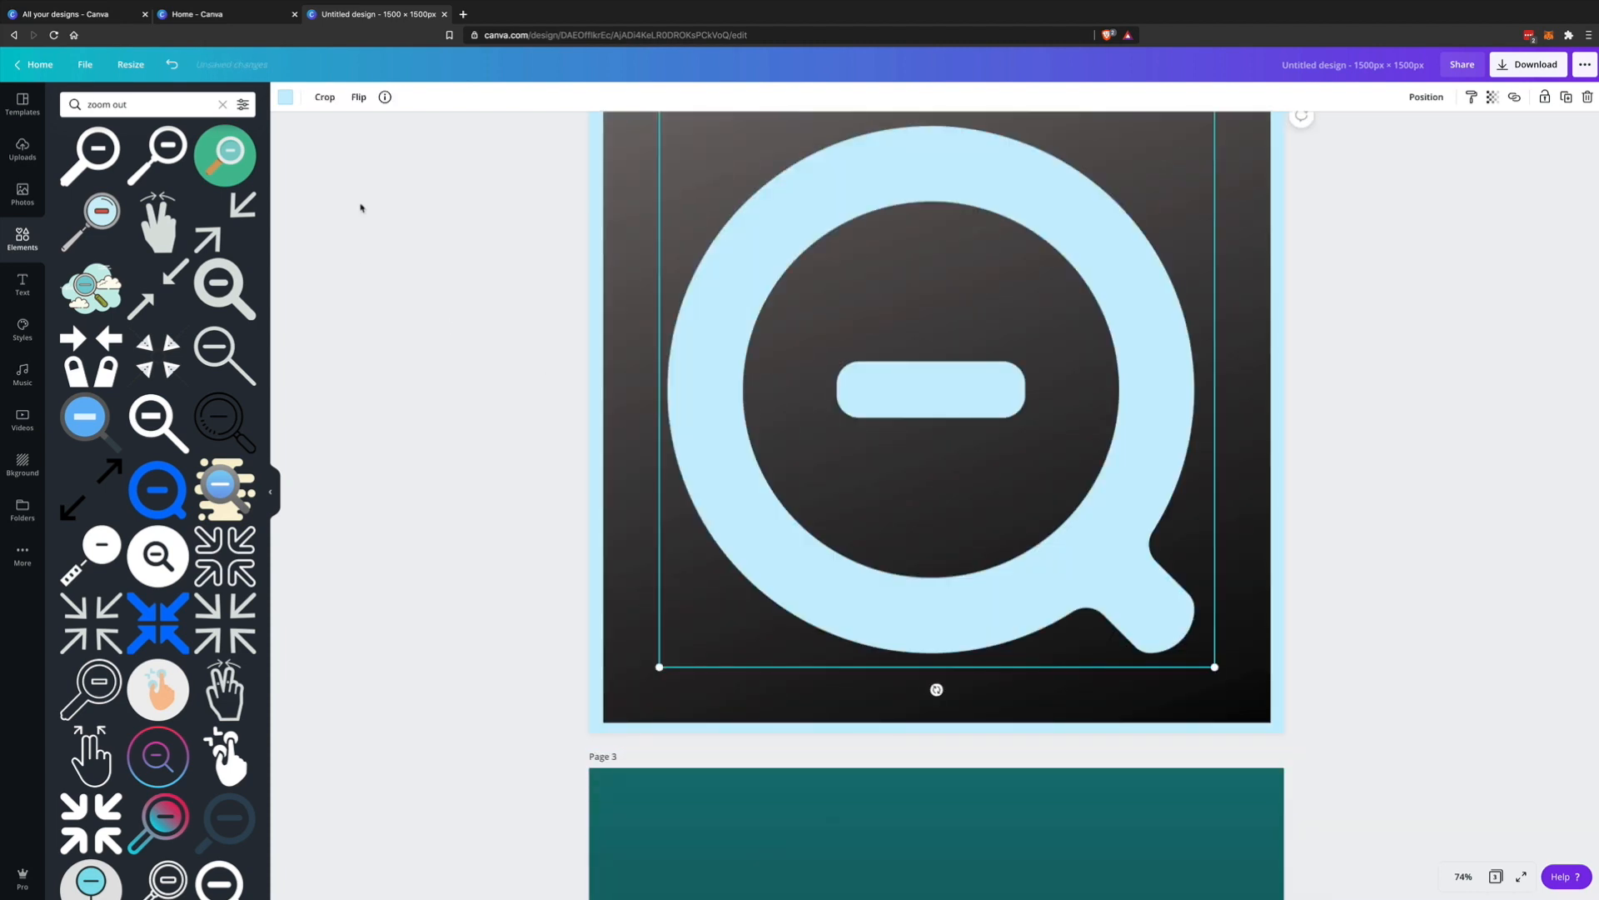
Step: Recolour the magnifying glass icon and the frame on page 2 with the pink brand colour
left_click(286, 97)
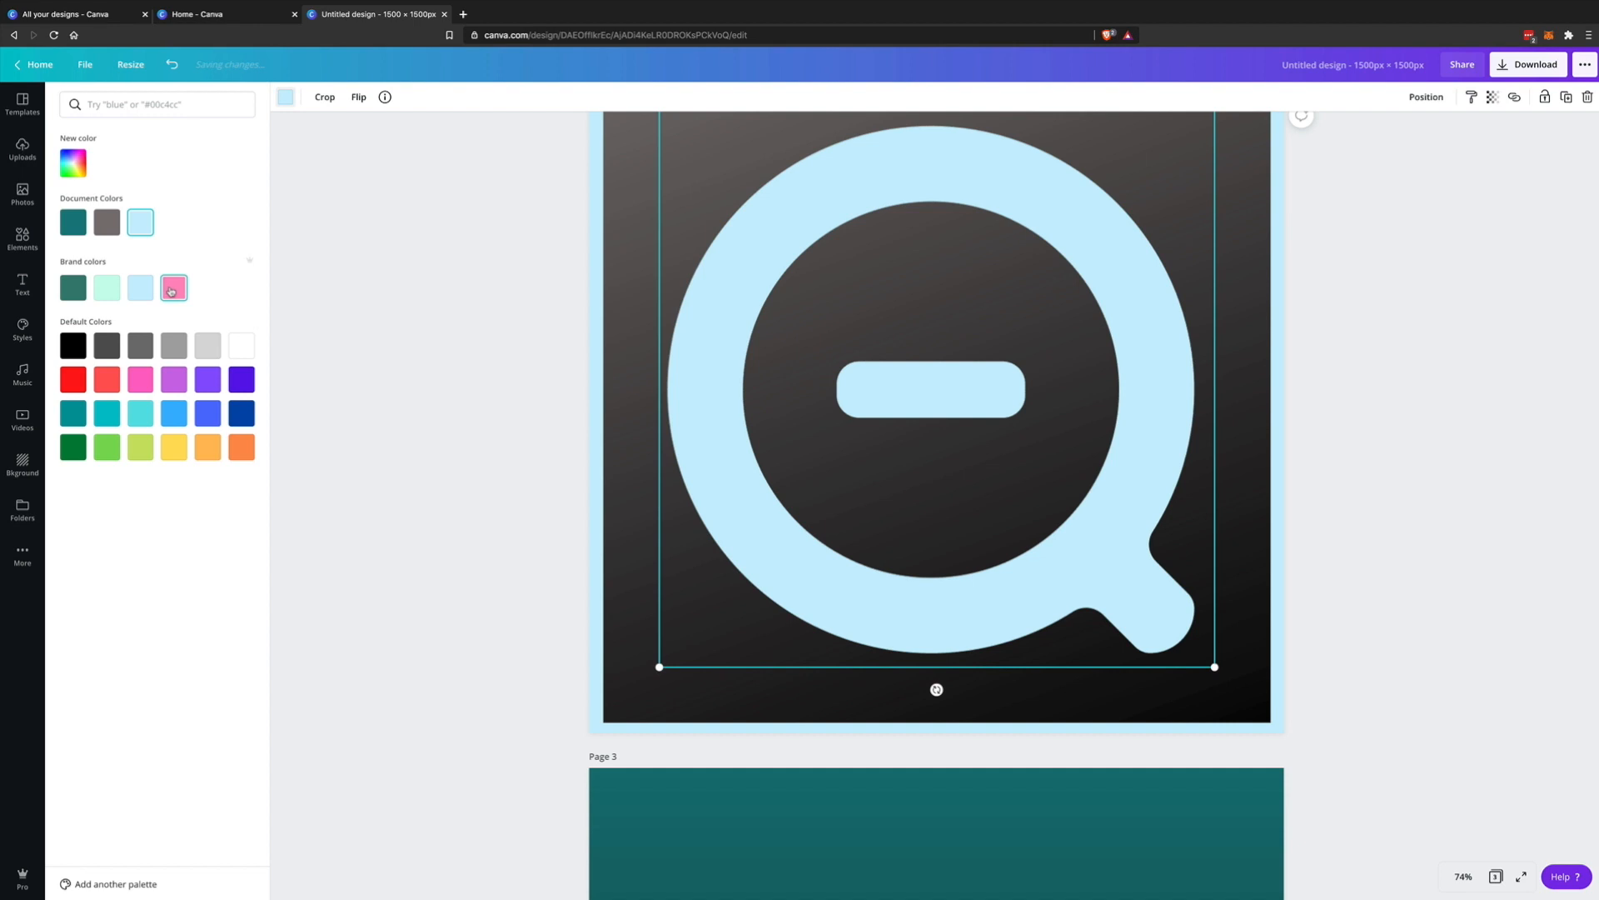
left_click(172, 288)
scroll(447, 314, "up", 3)
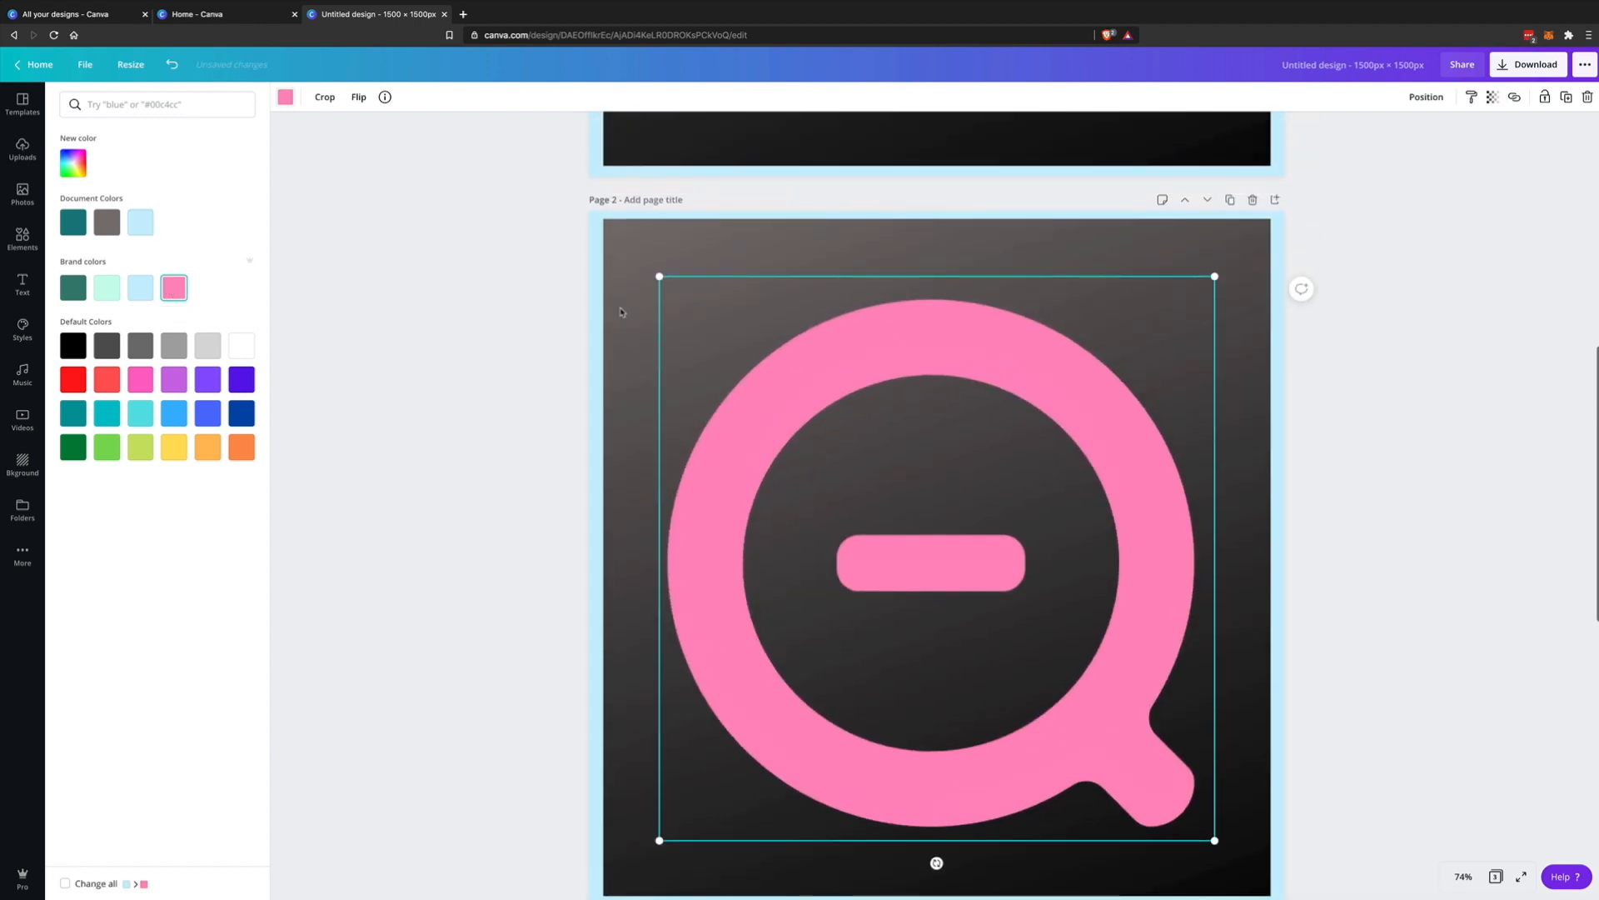
left_click(600, 310)
left_click(173, 287)
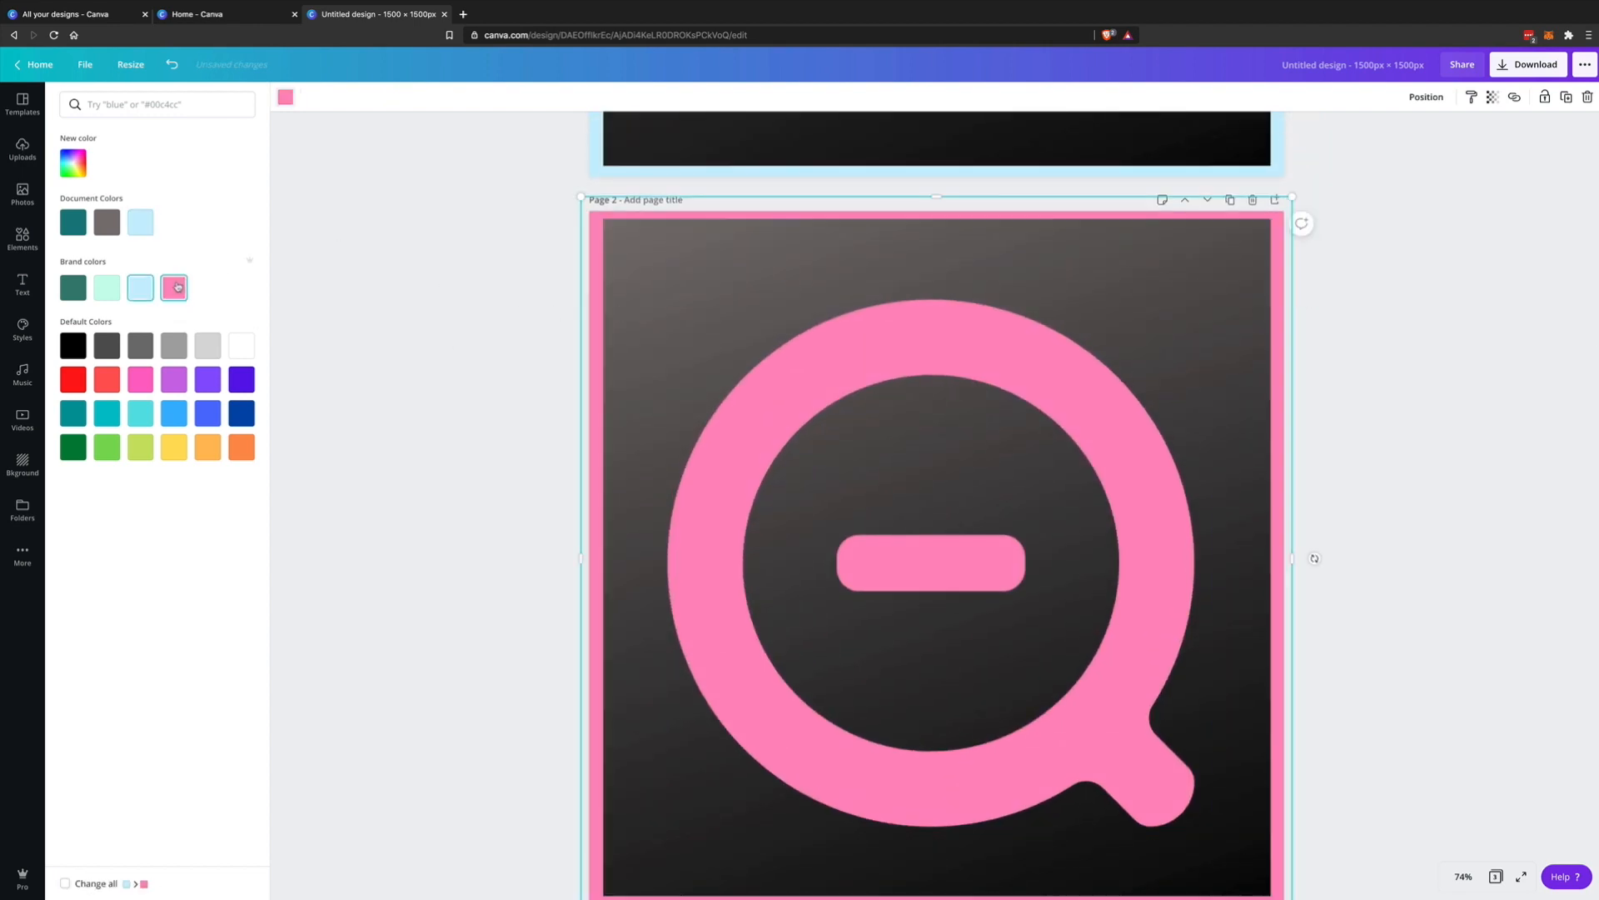
Step: Copy the pink magnifying glass icon and frame from page 2 onto page 3
scroll(466, 308, "down", 5)
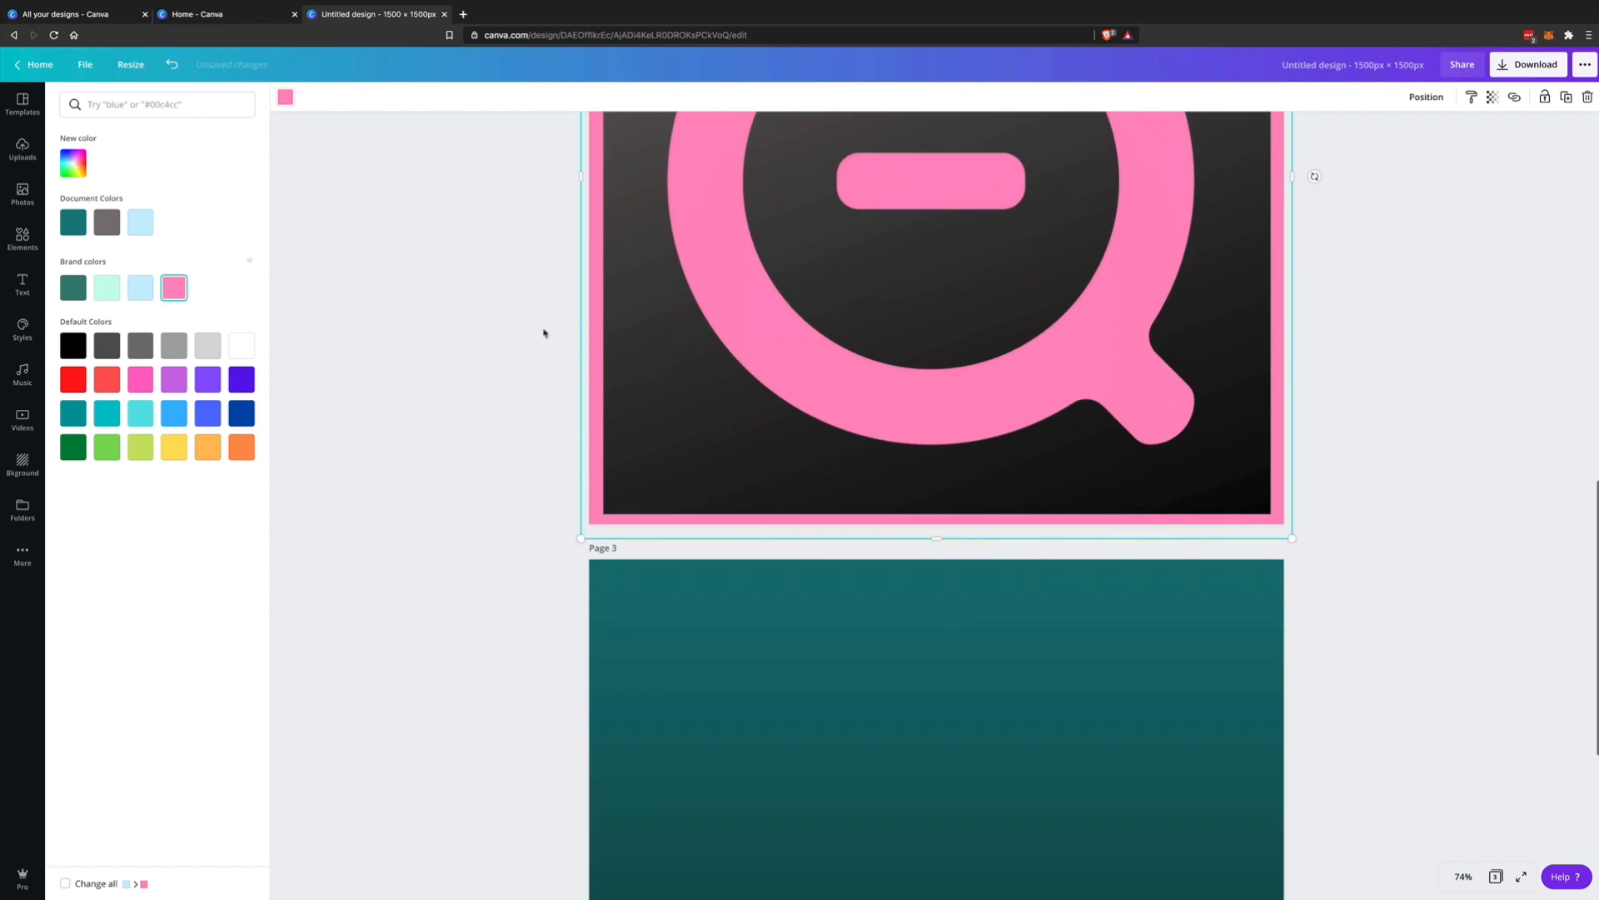
scroll(582, 364, "down", 5)
left_click(700, 510)
key("ctrl+v")
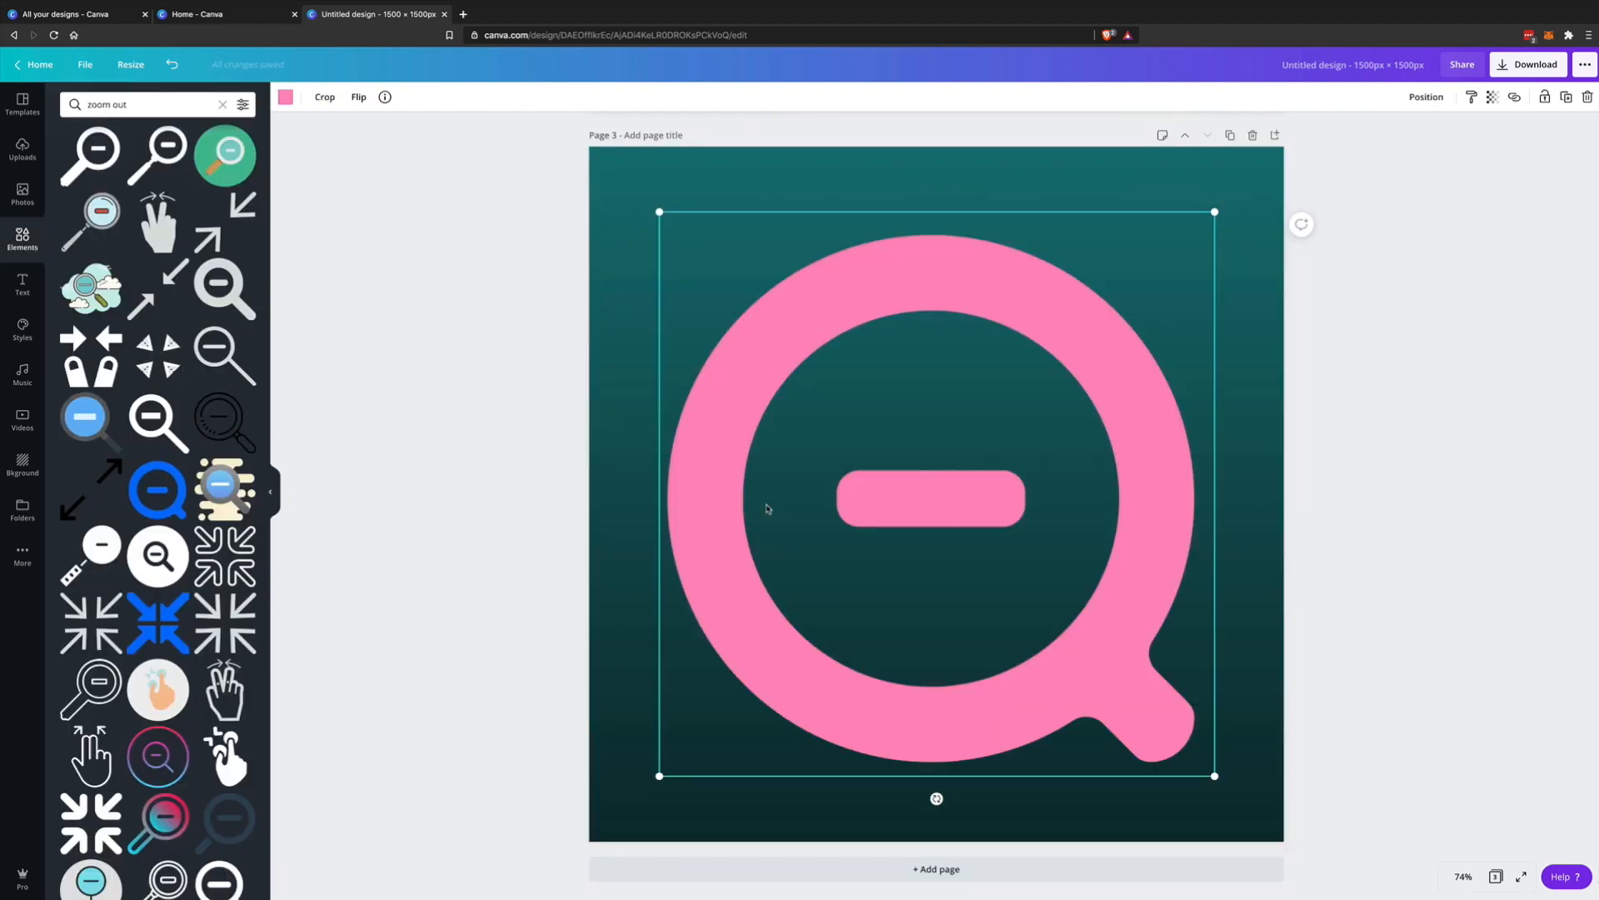
scroll(763, 507, "up", 6)
left_click(593, 481)
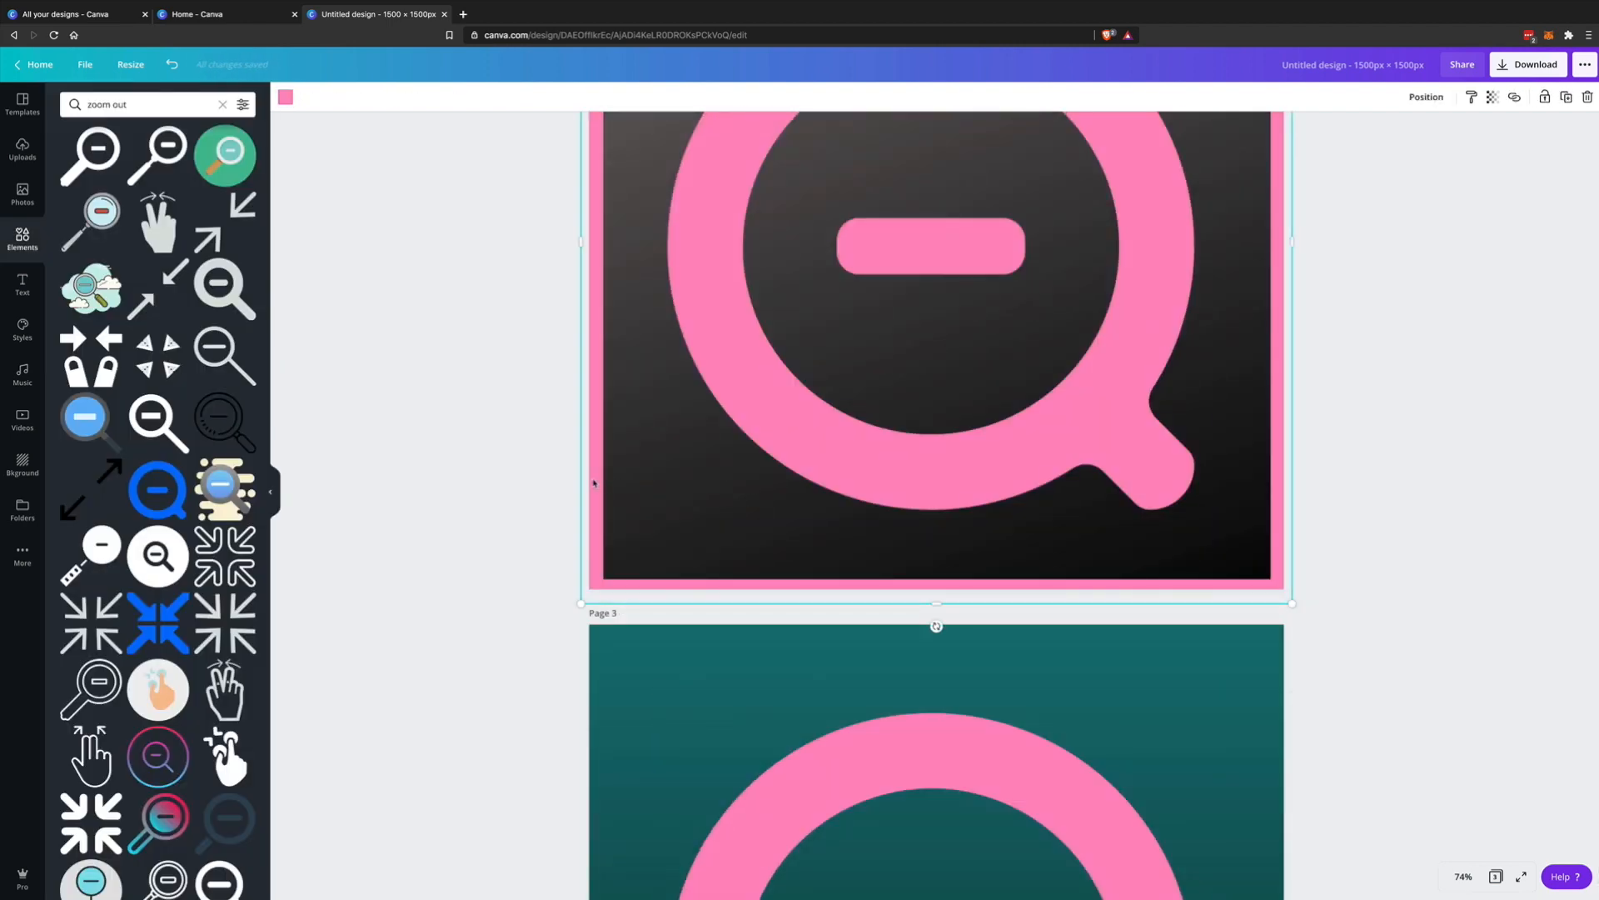
scroll(593, 481, "down", 4)
left_click(598, 496)
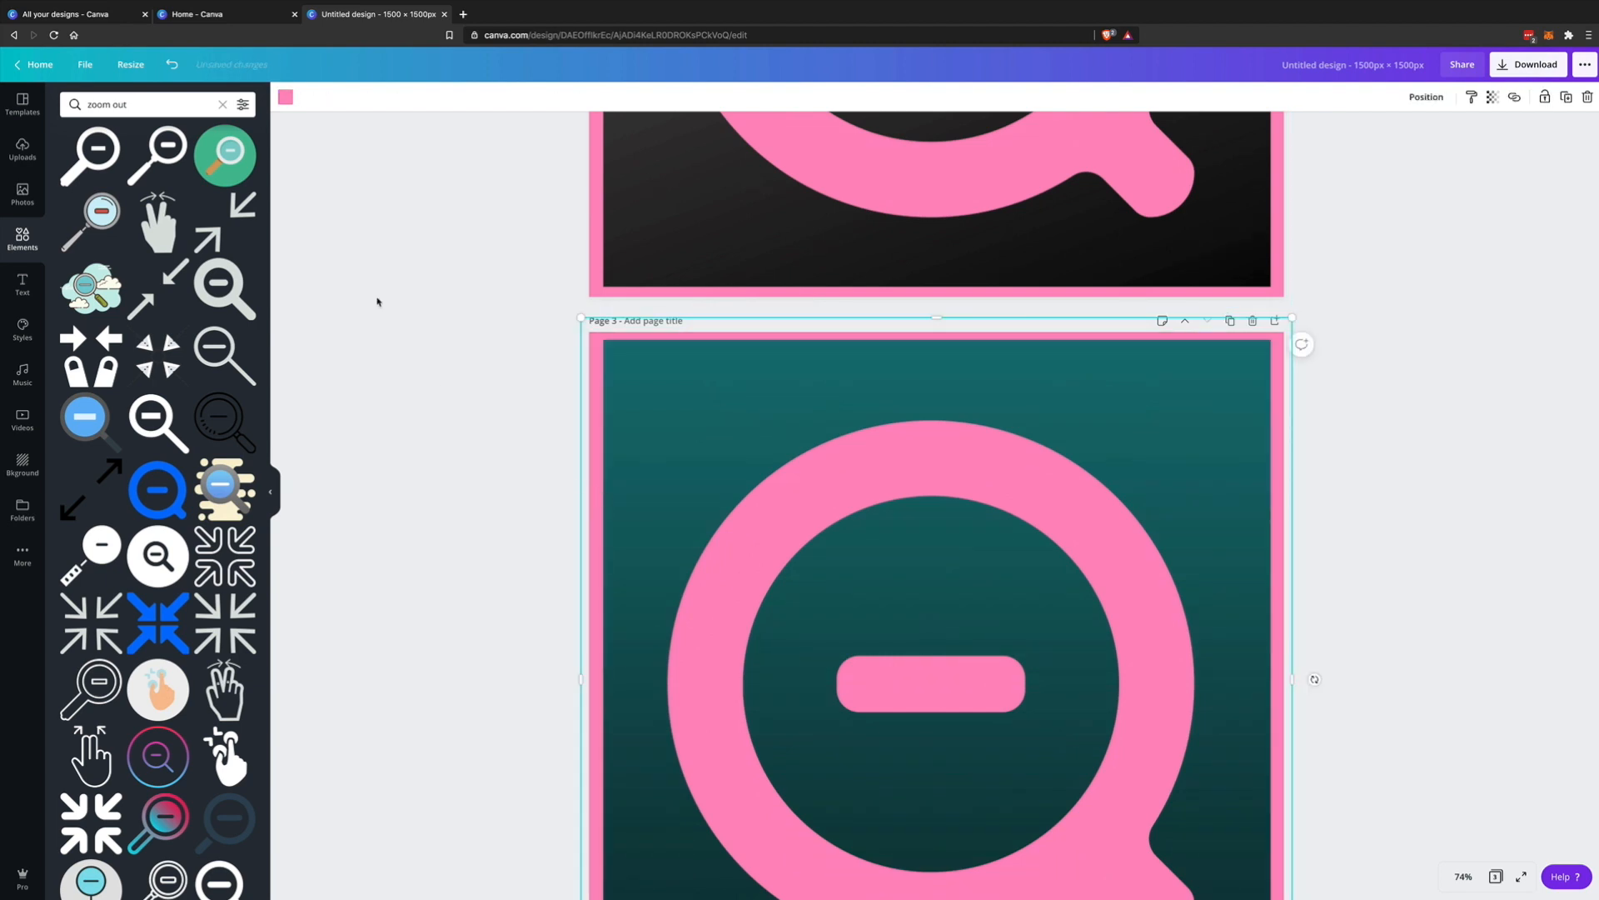
Step: Recolour the frame and the magnifying glass icon on page 3 with the mint green brand colour
left_click(285, 96)
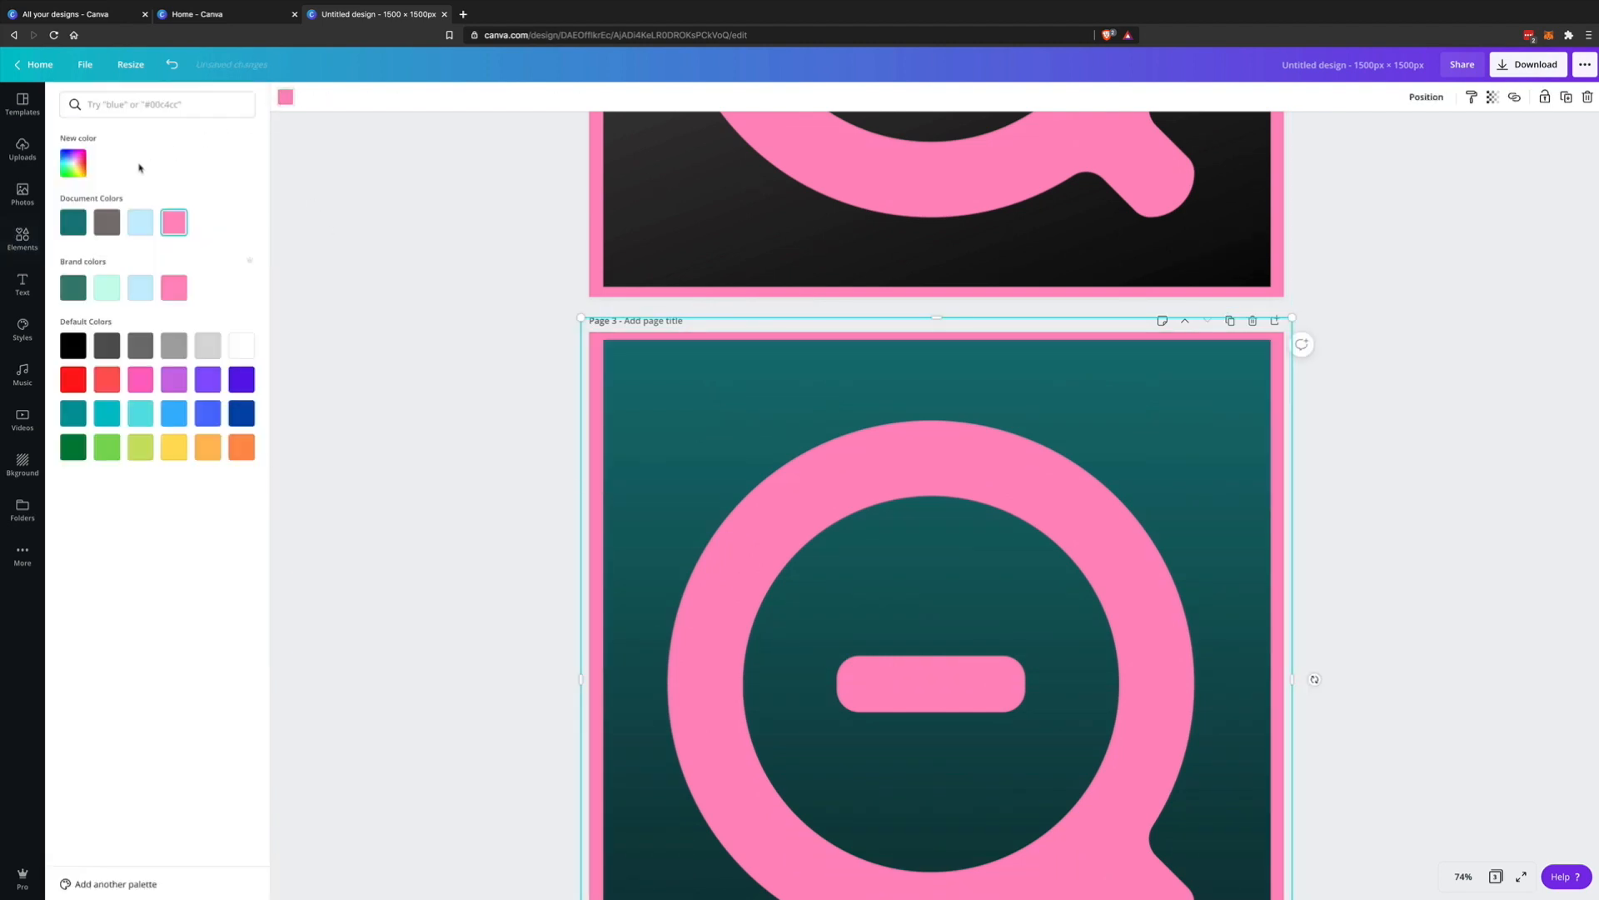
left_click(107, 289)
scroll(467, 447, "down", 2)
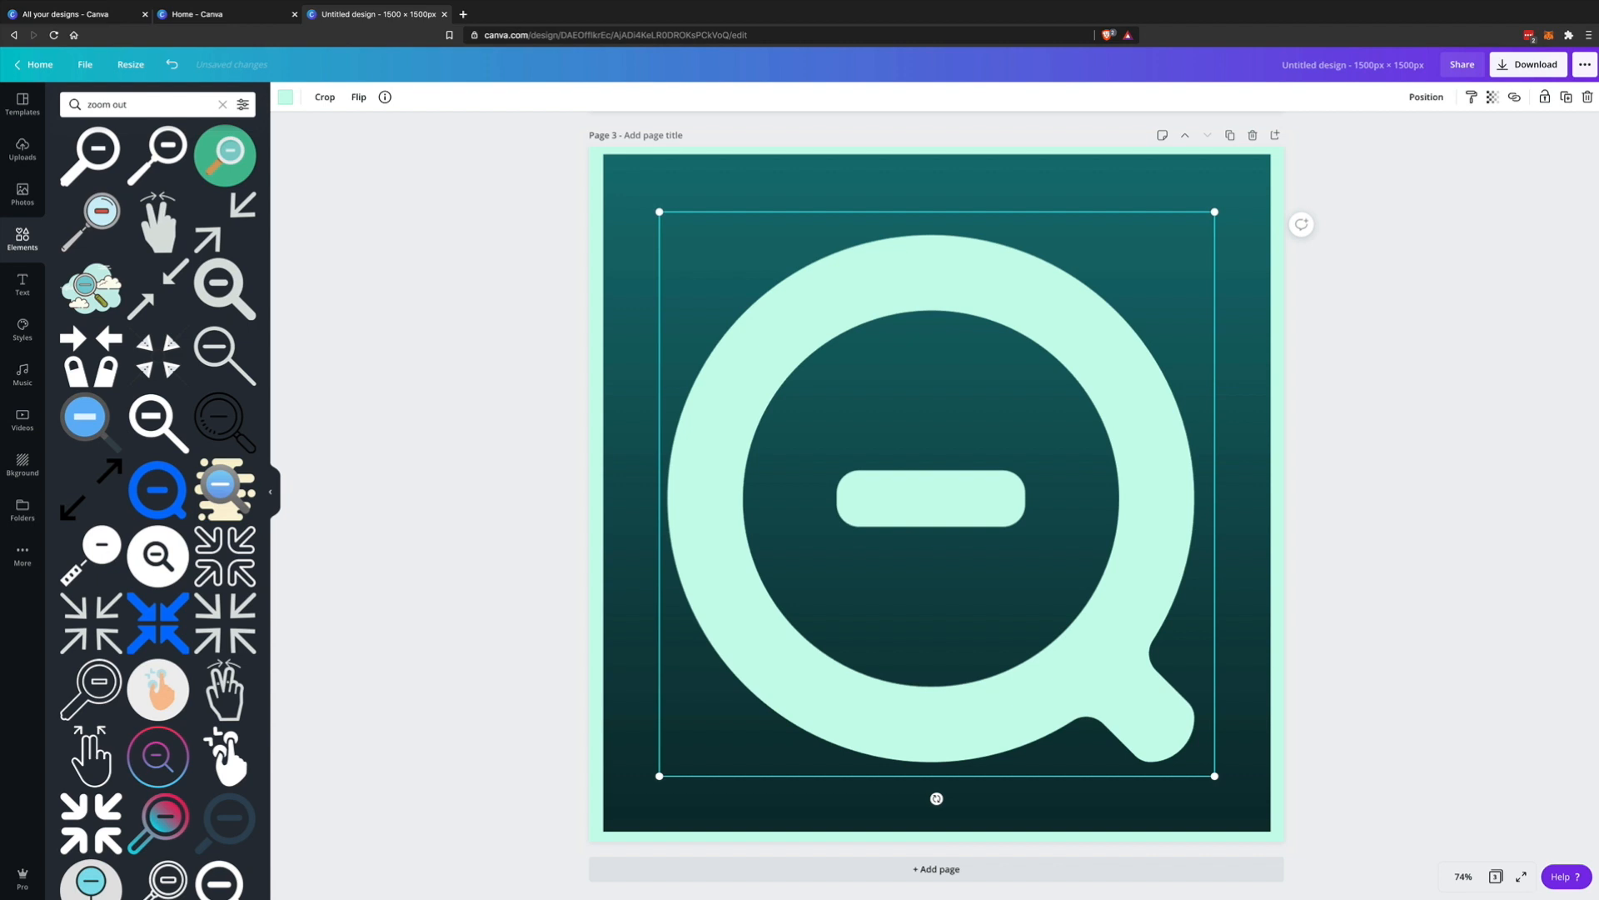
left_click(1503, 624)
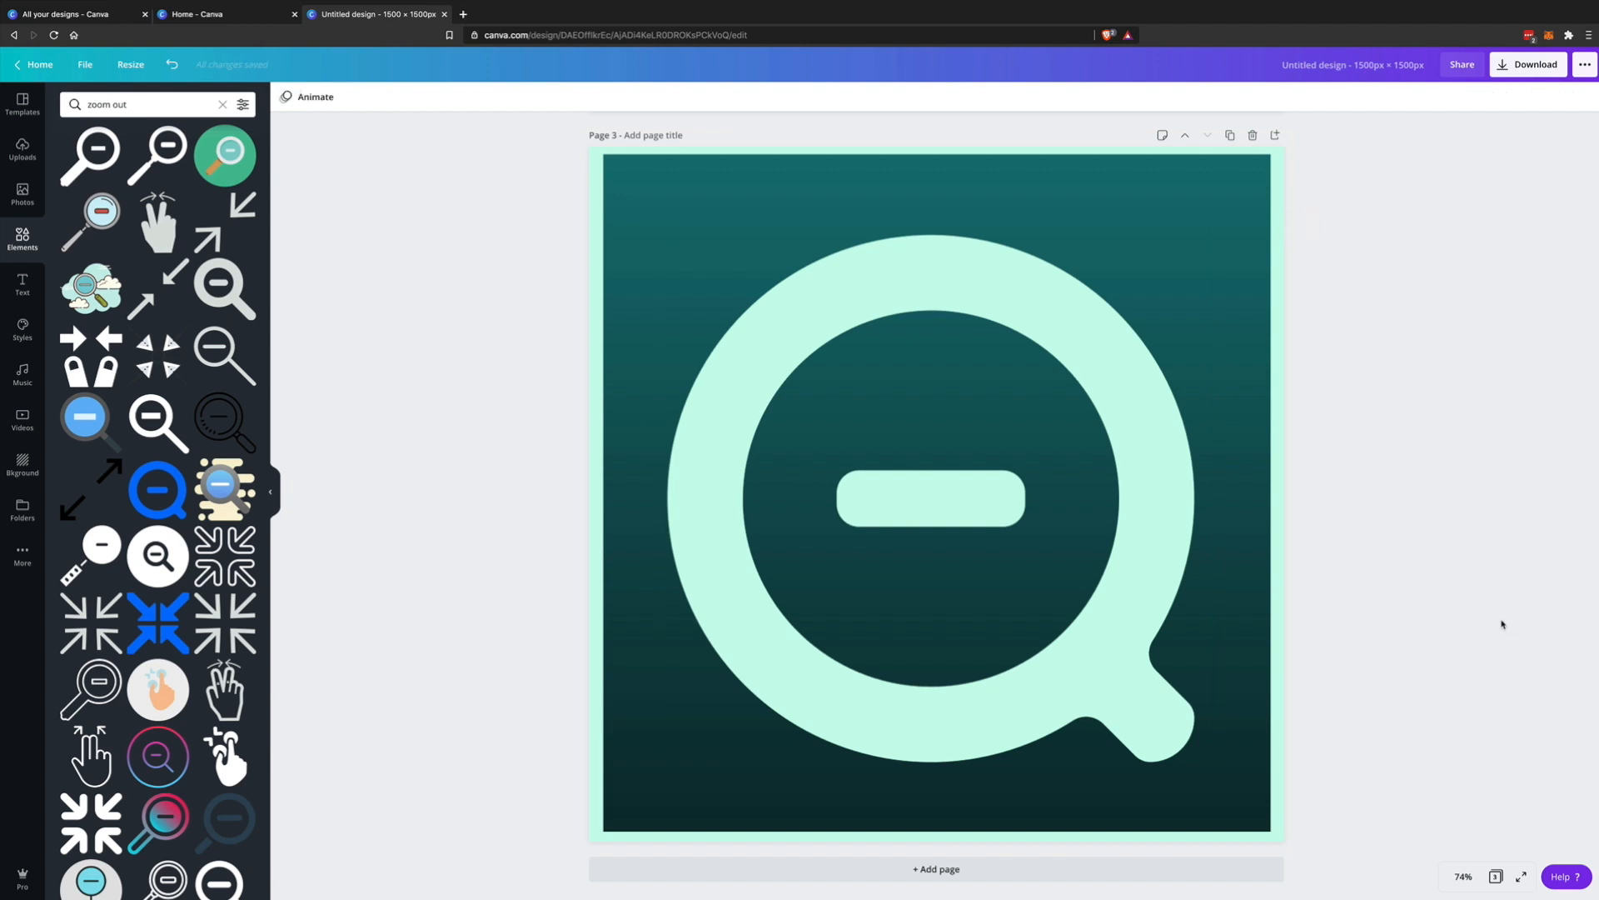
Step: Check the three pages, rename the design "Navigator Button" and download it
scroll(1502, 624, "up", 10)
scroll(1503, 624, "down", 5)
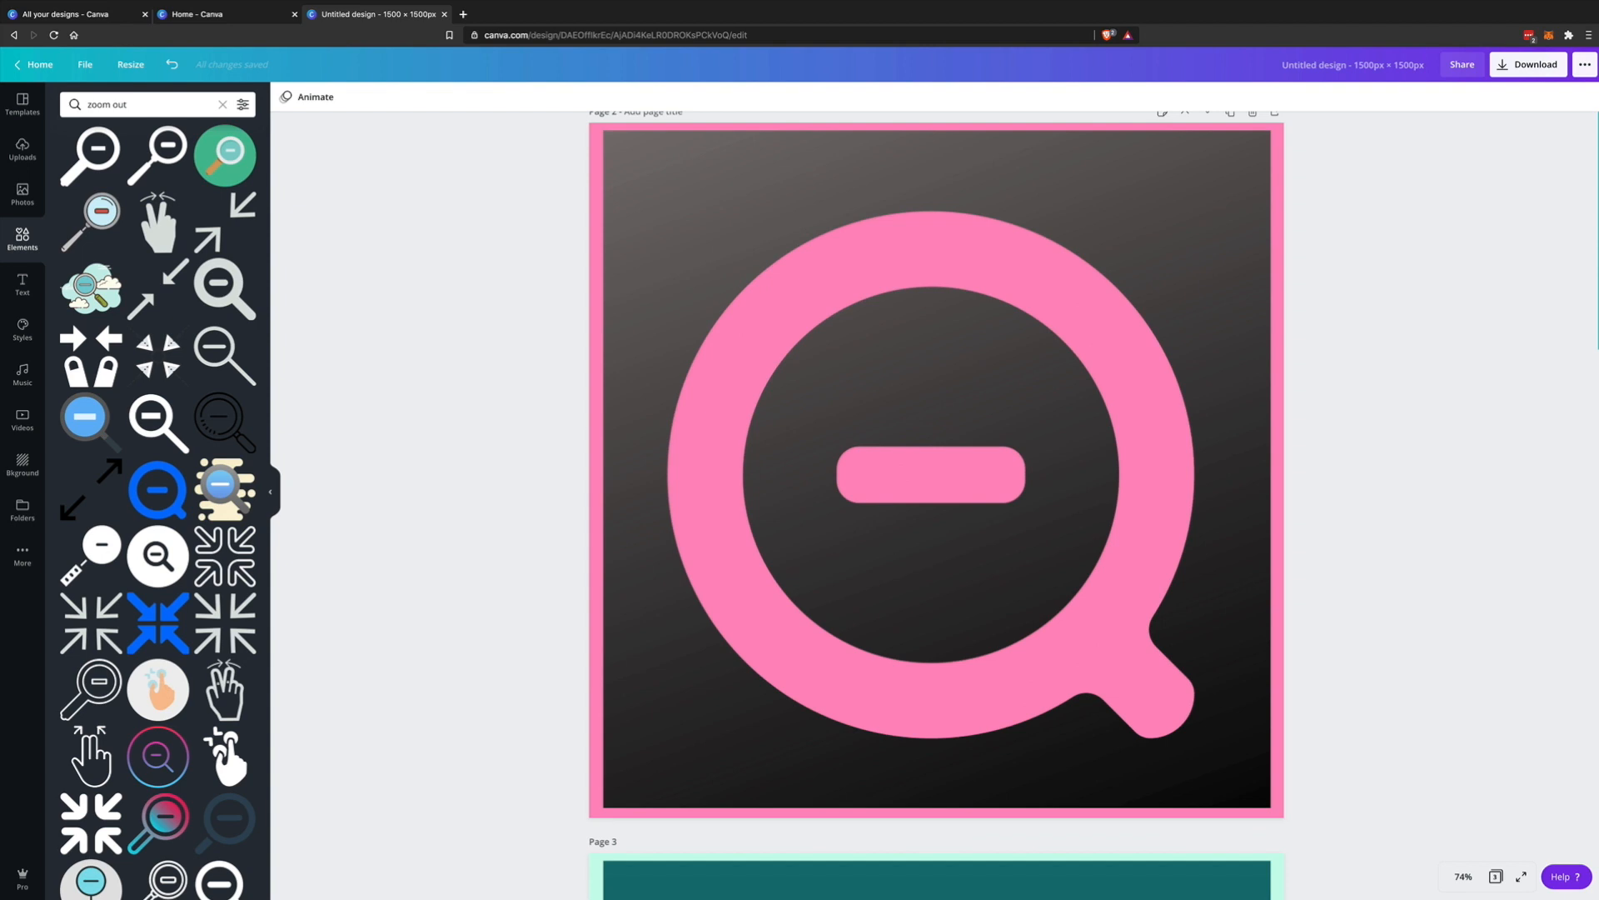
scroll(936, 505, "down", 8)
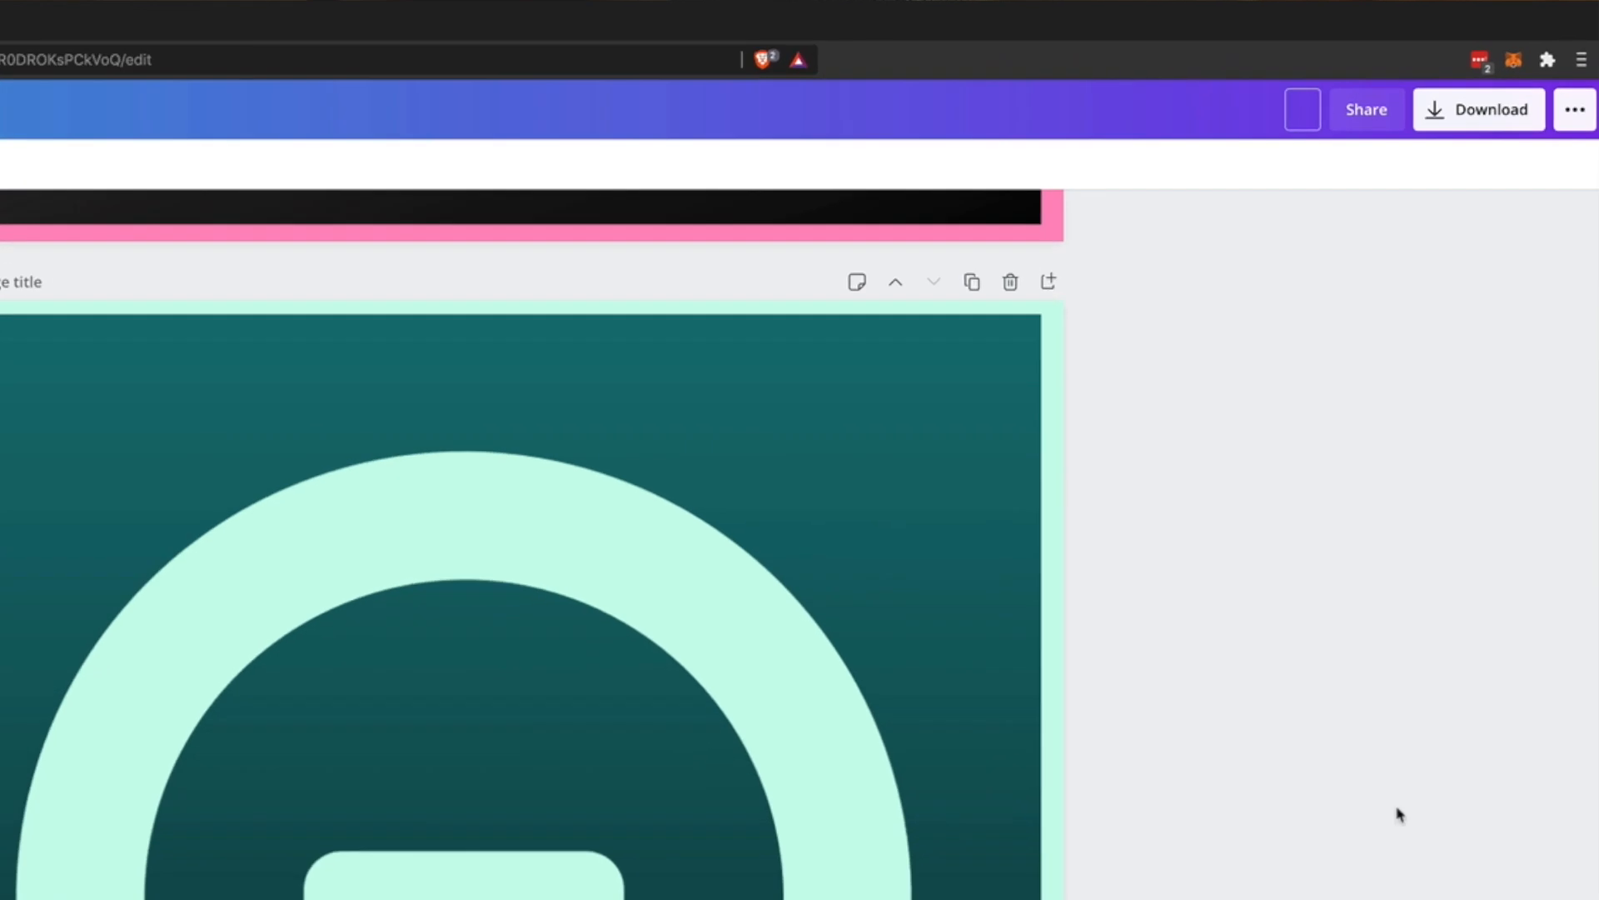
type("Naviga")
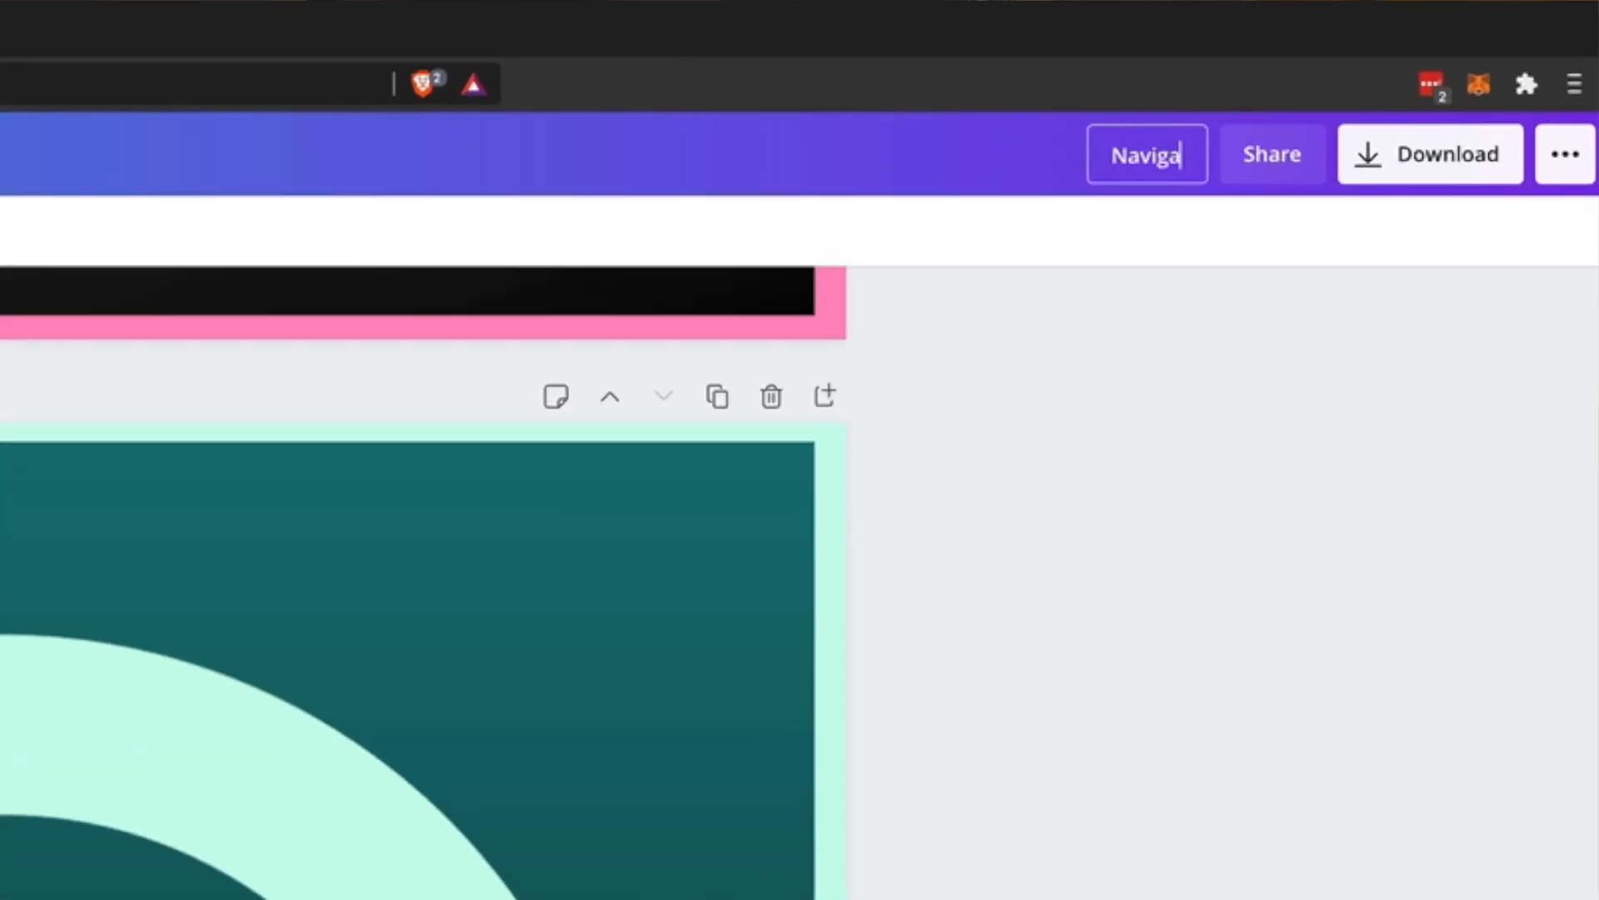
type("tor Button")
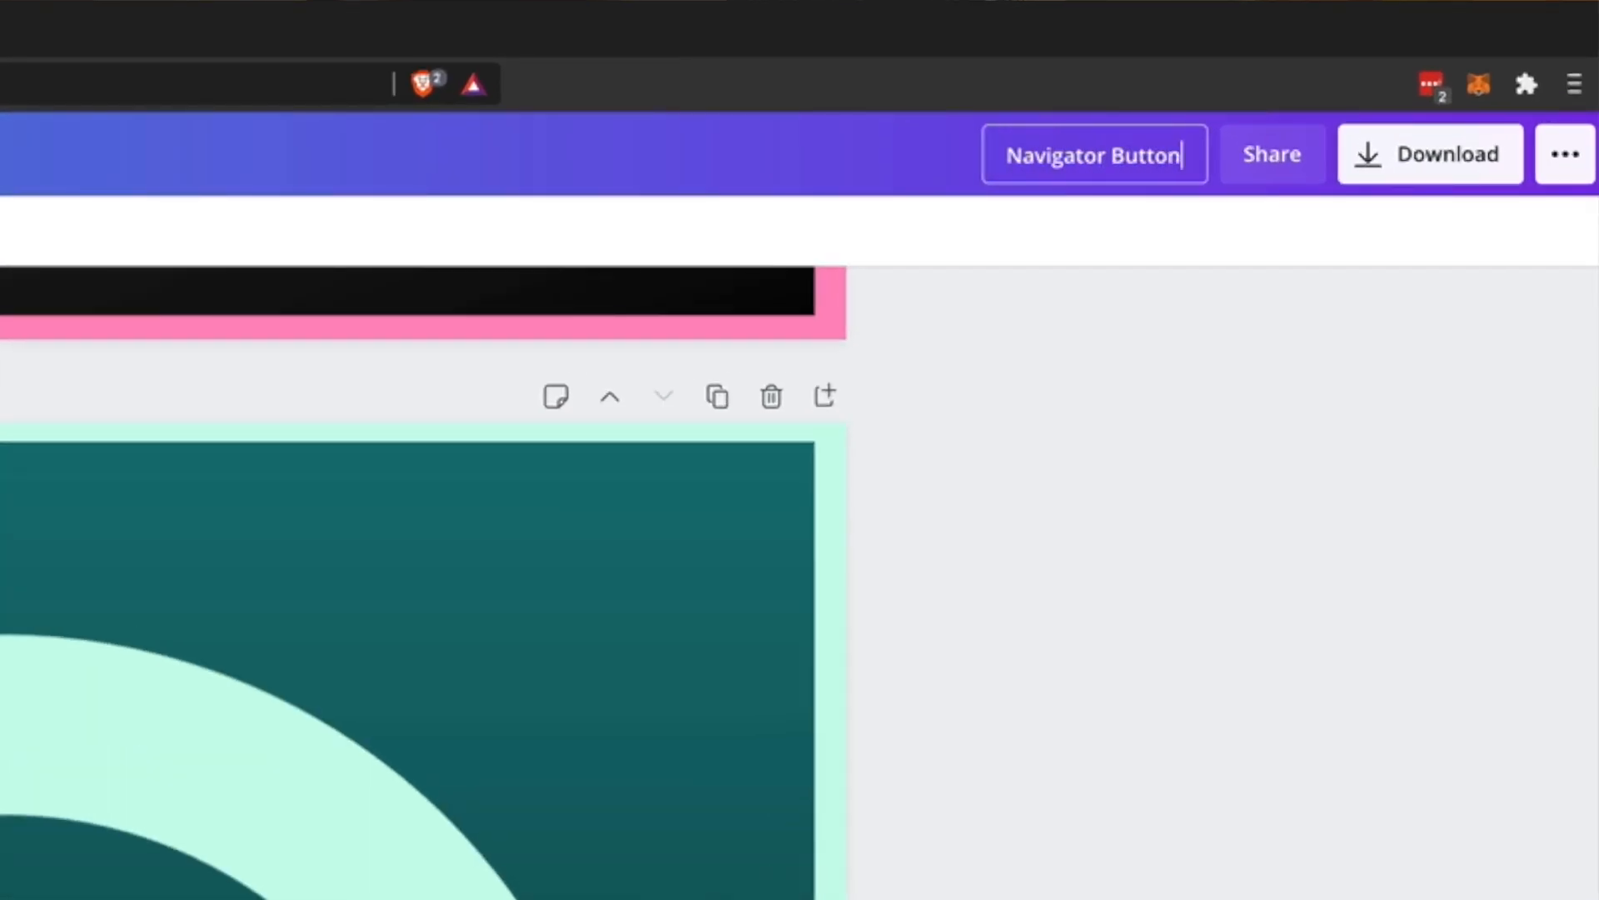
key("Return")
left_click(1395, 167)
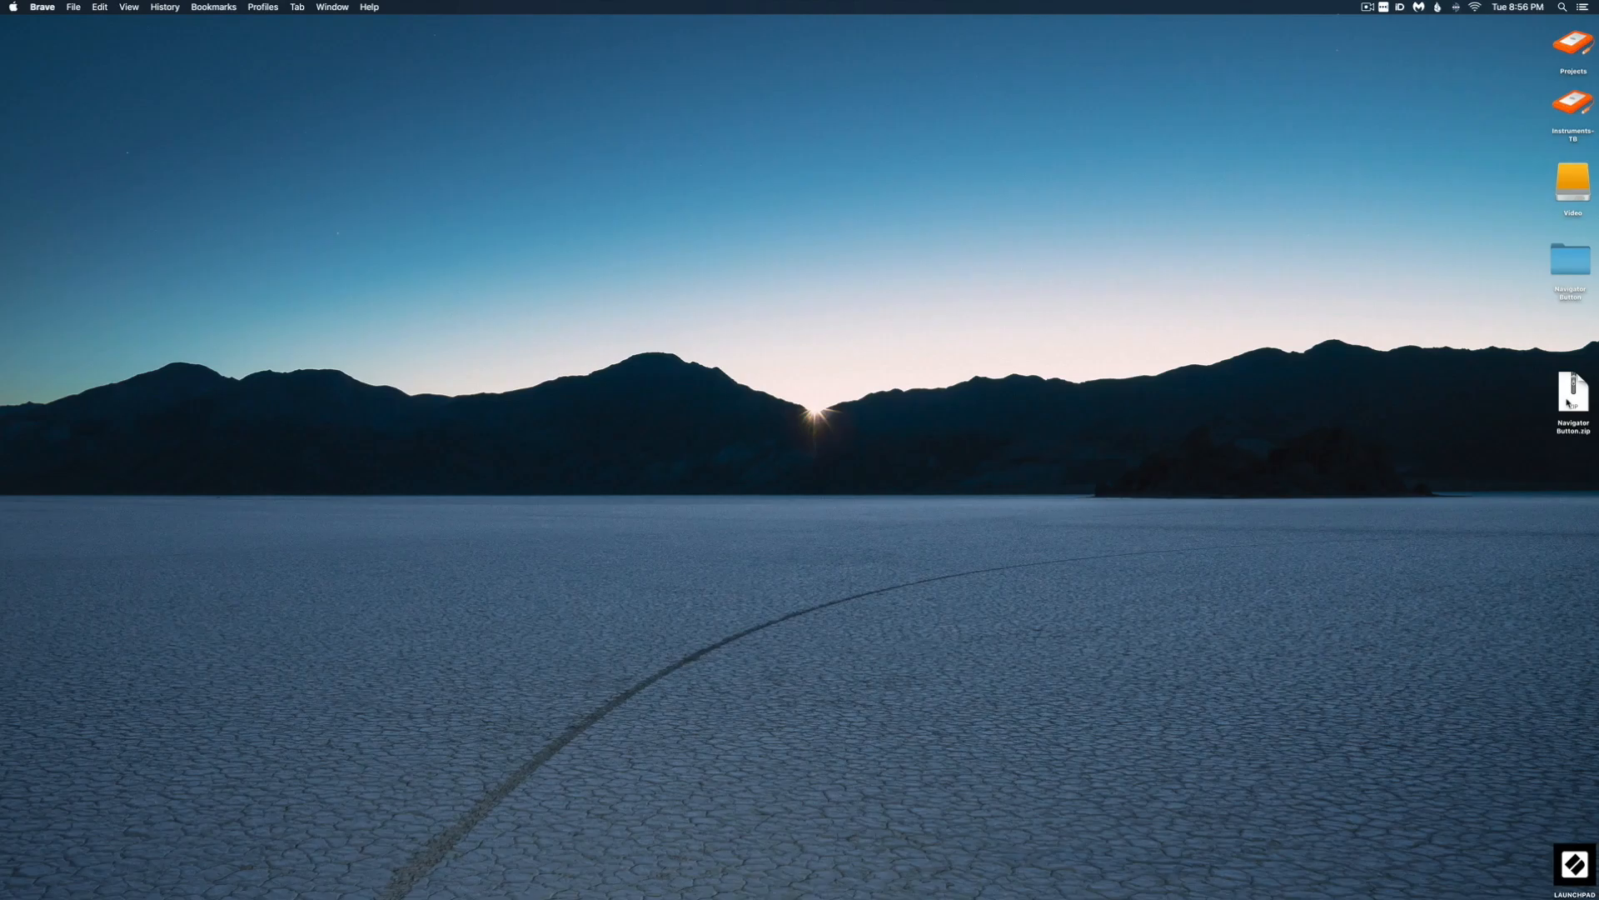
Step: Extract Navigator Button.zip on the desktop and discard the zip archive
left_click(1563, 411)
double_click(1563, 411)
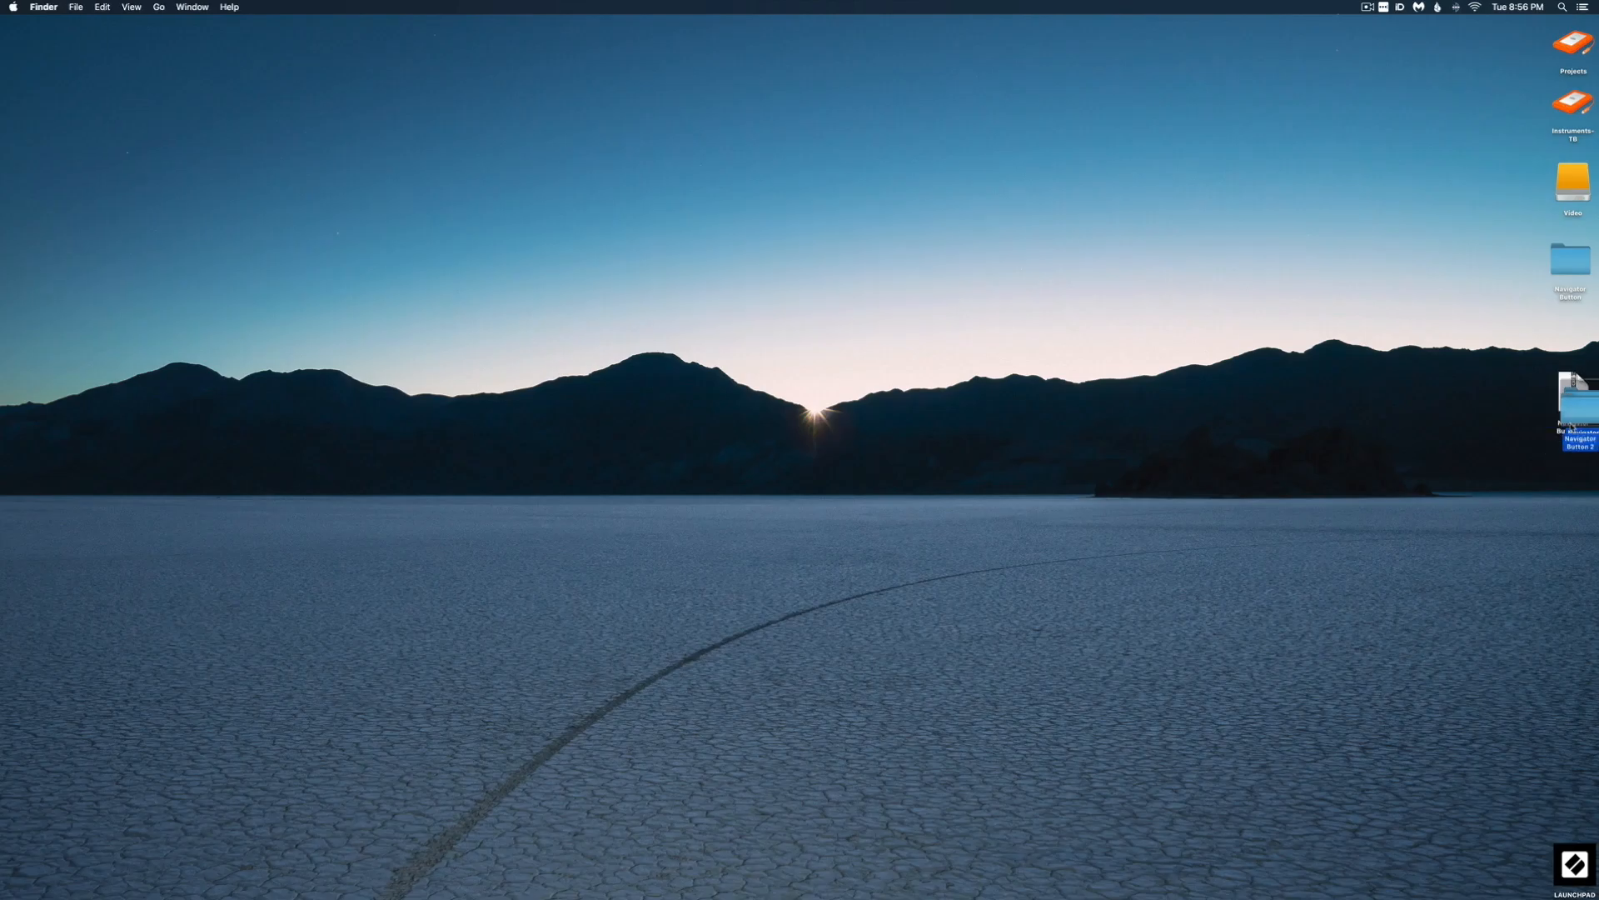
left_click_drag(1570, 399, 1211, 866)
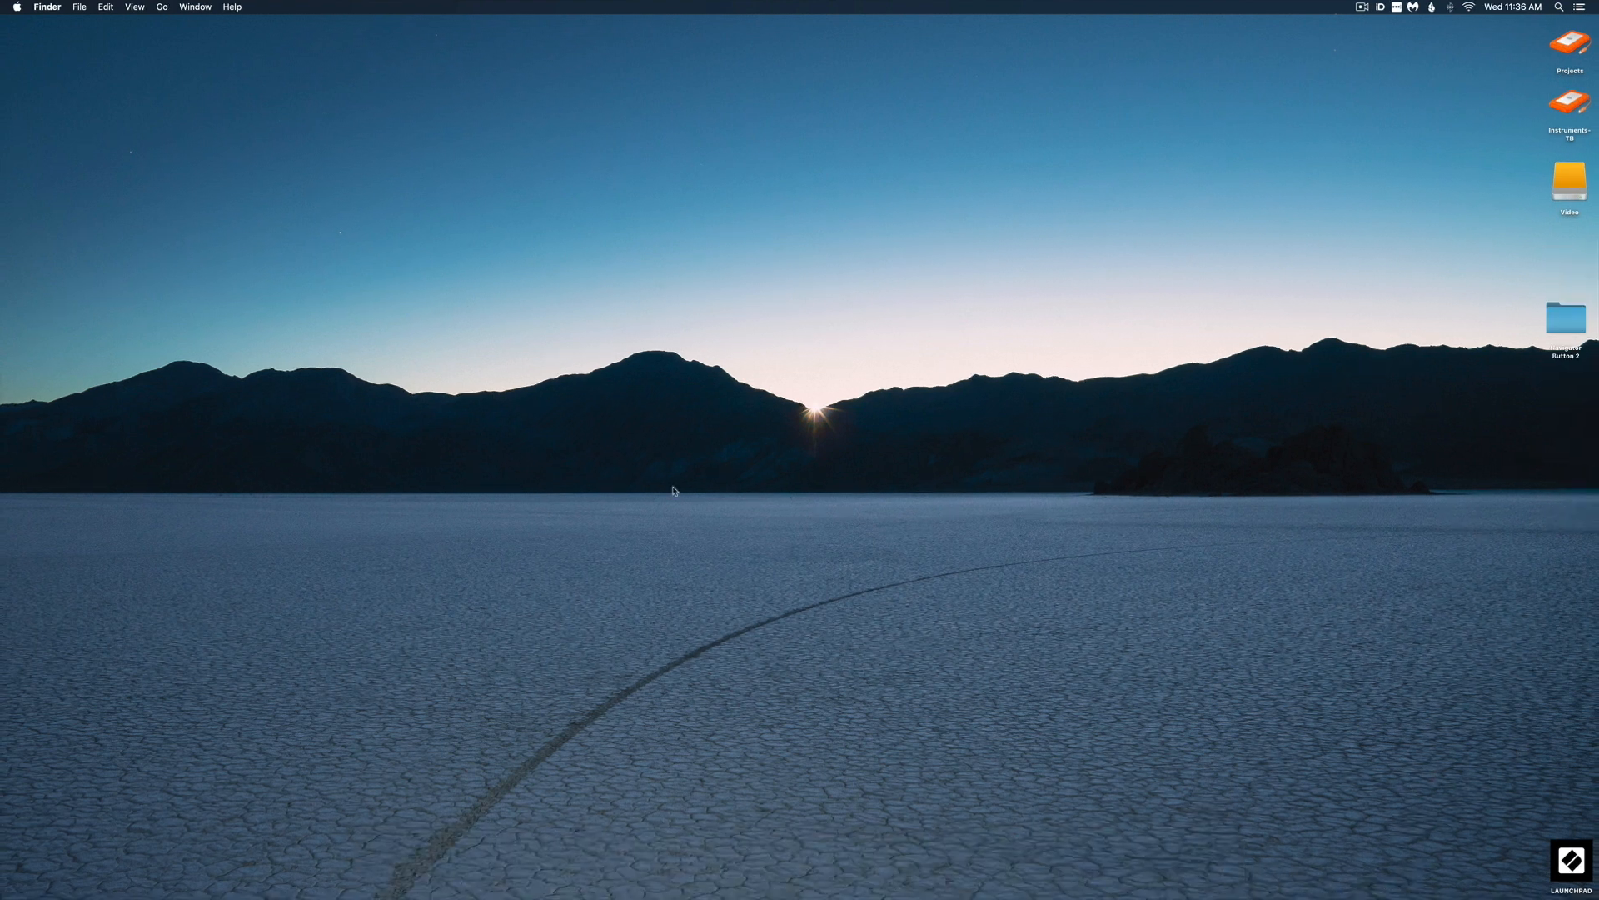
Step: Switch to Pixelmator Pro and open the recent document Reaper Toolbar Icons
left_click(733, 866)
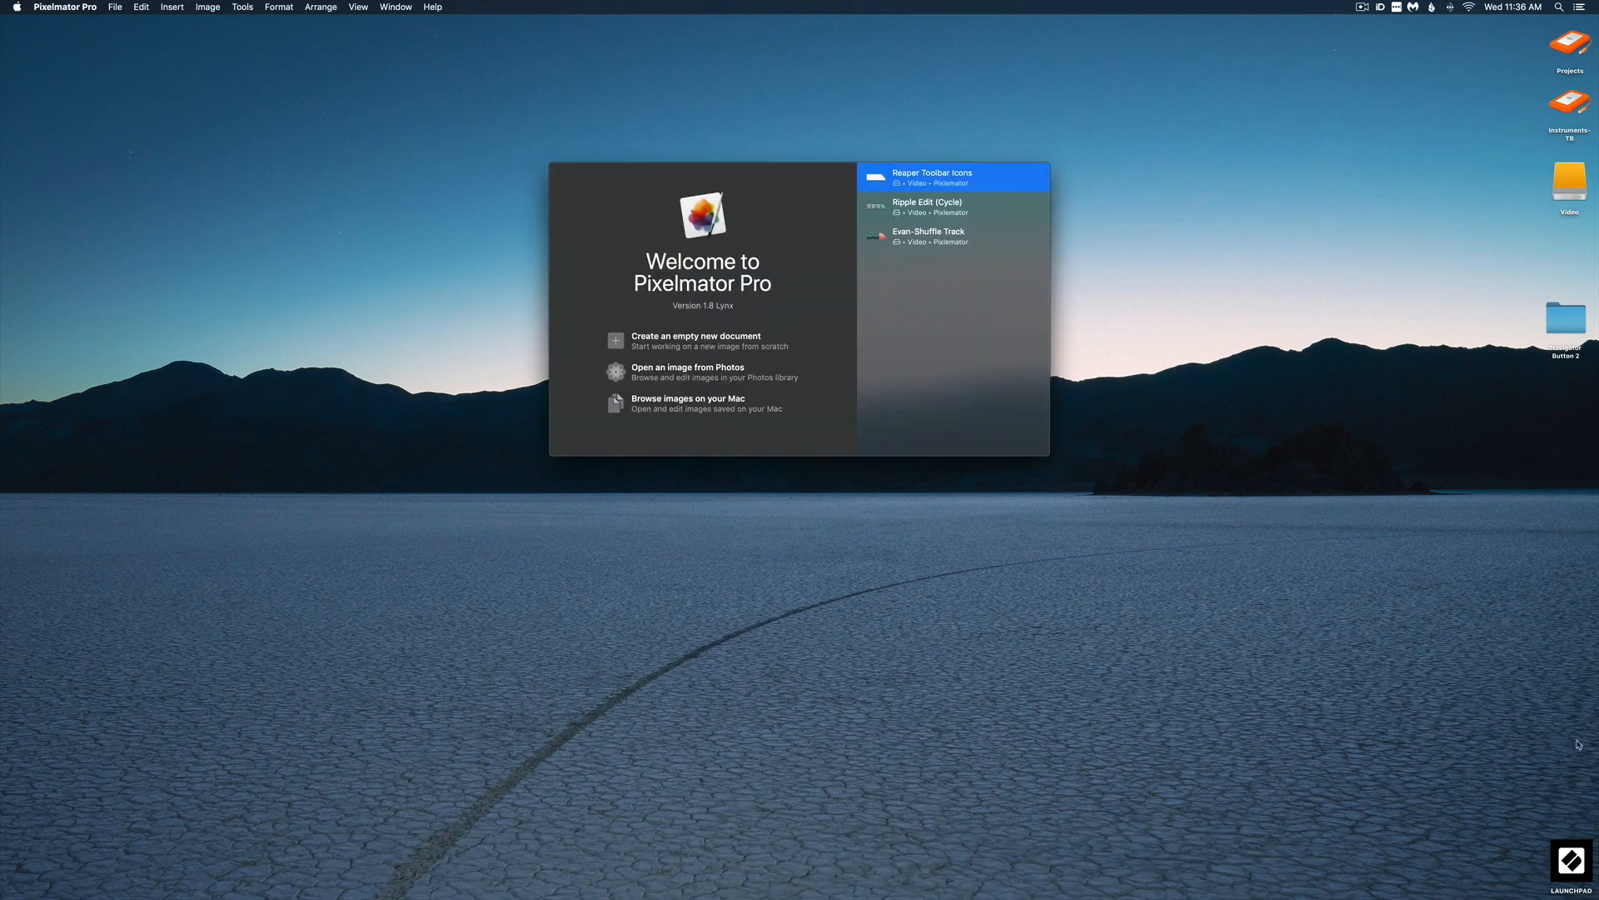
double_click(930, 176)
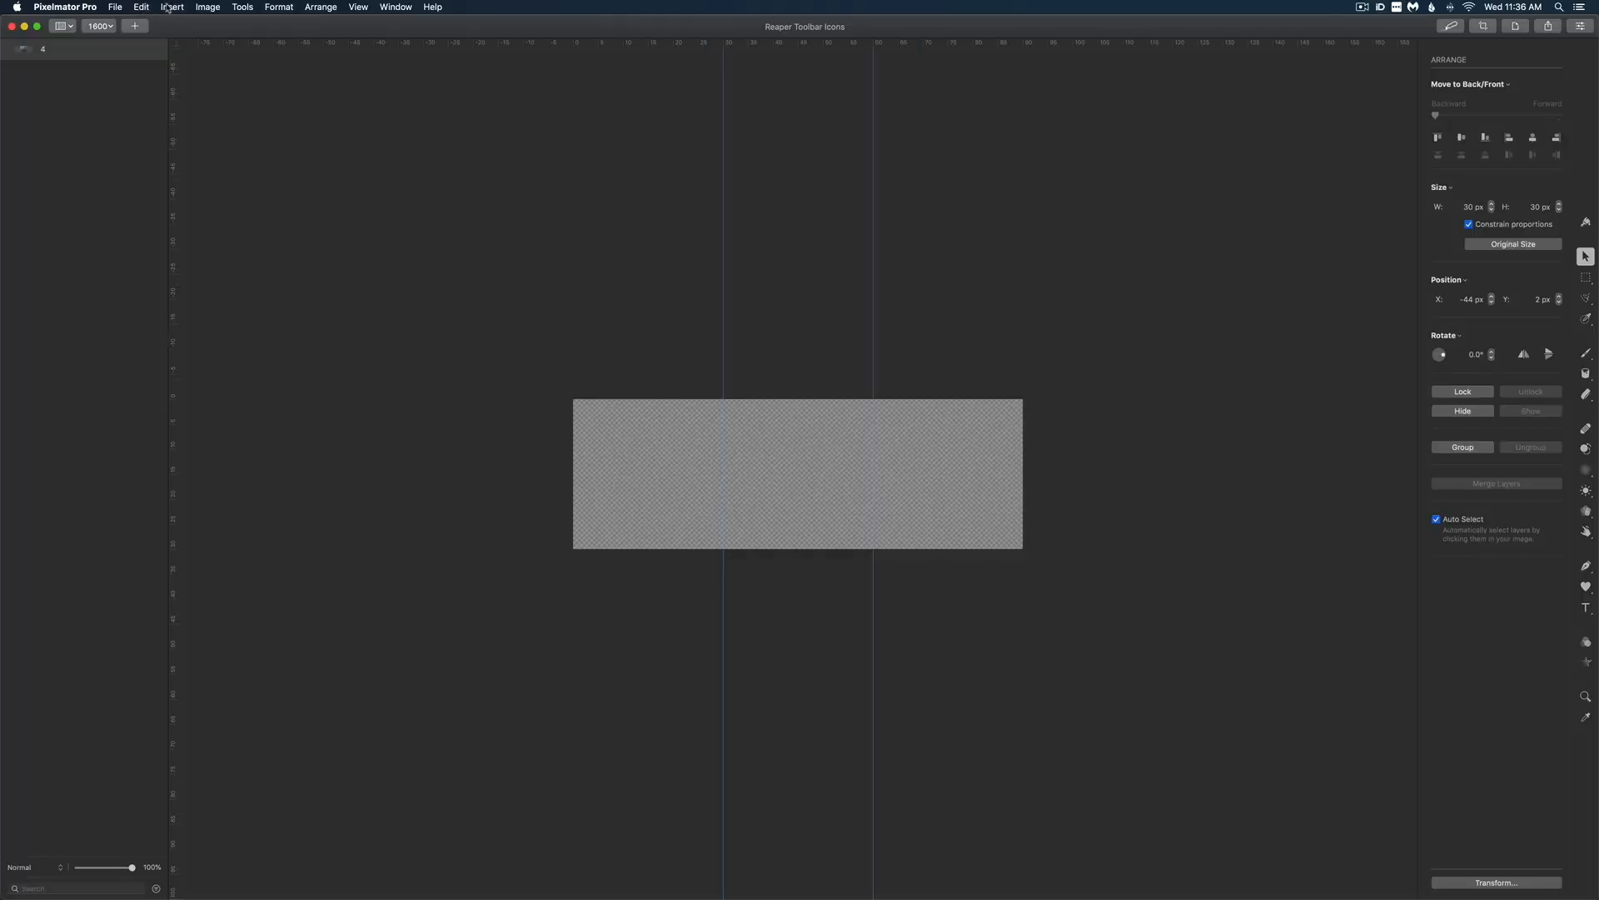
Step: Insert 1.png from the Navigator Button 2 folder and scale it to 30 px wide with proportions constrained
left_click(169, 7)
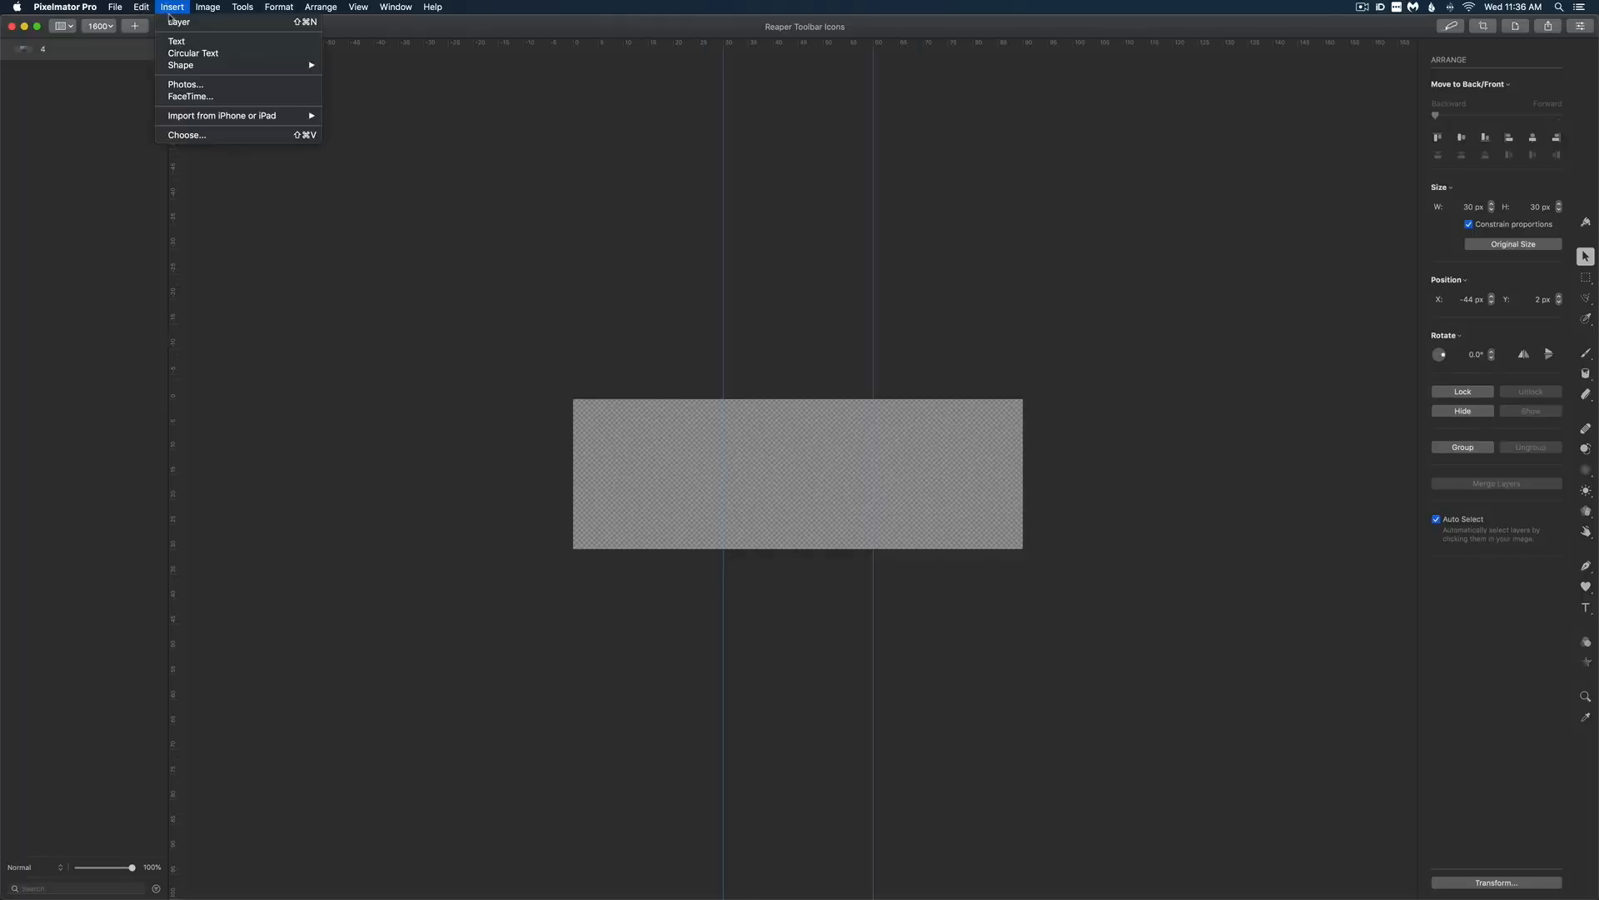
left_click(187, 135)
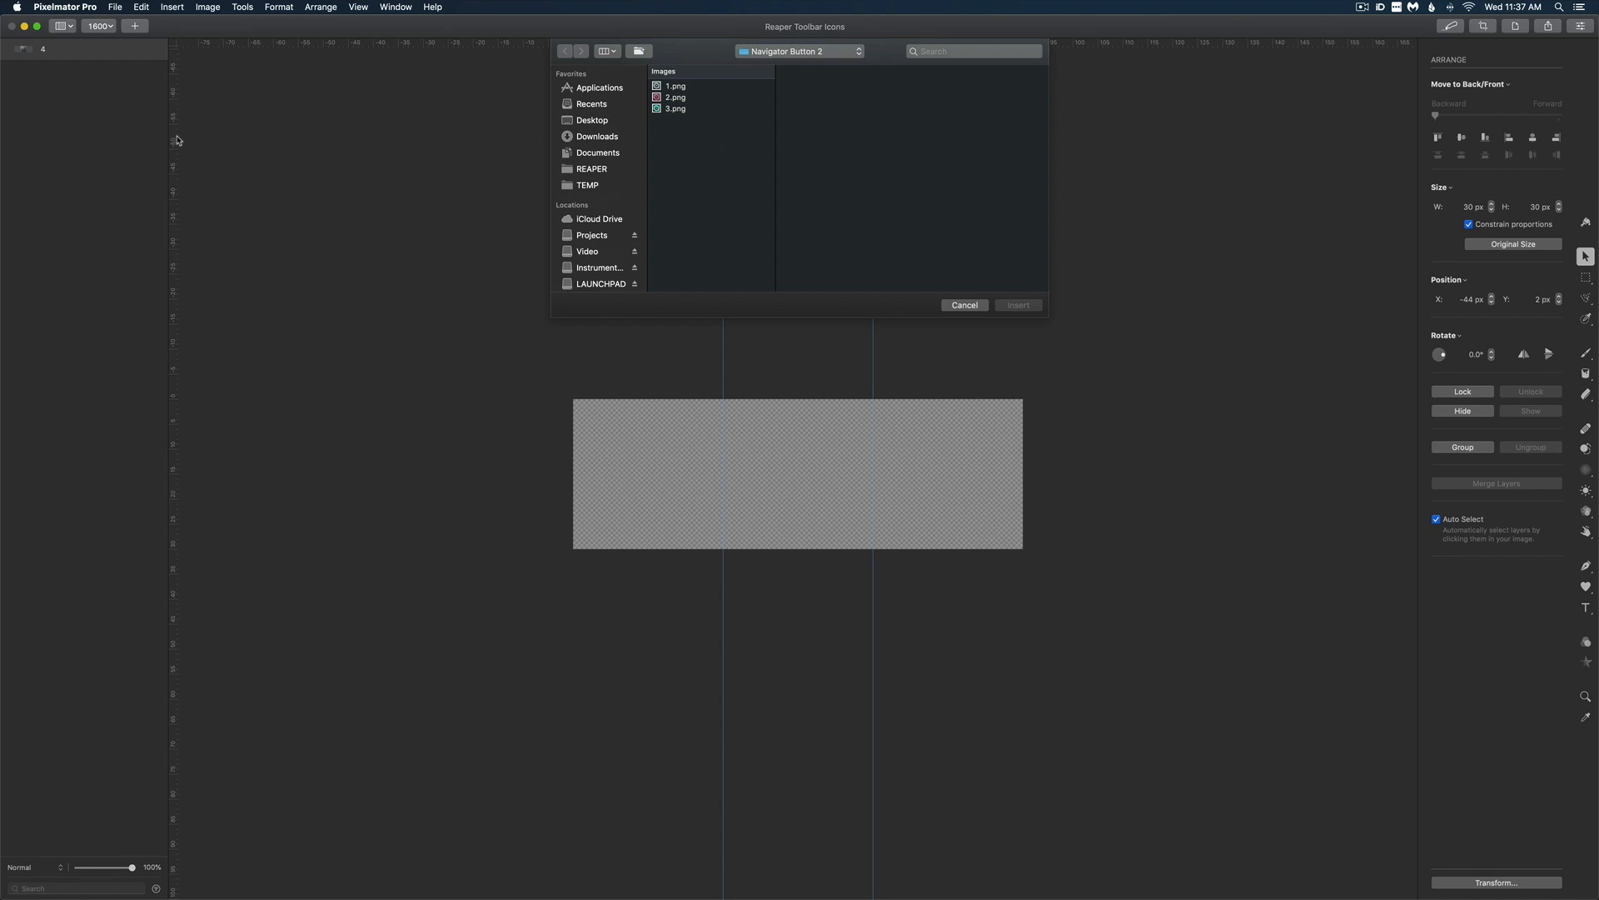
left_click(690, 88)
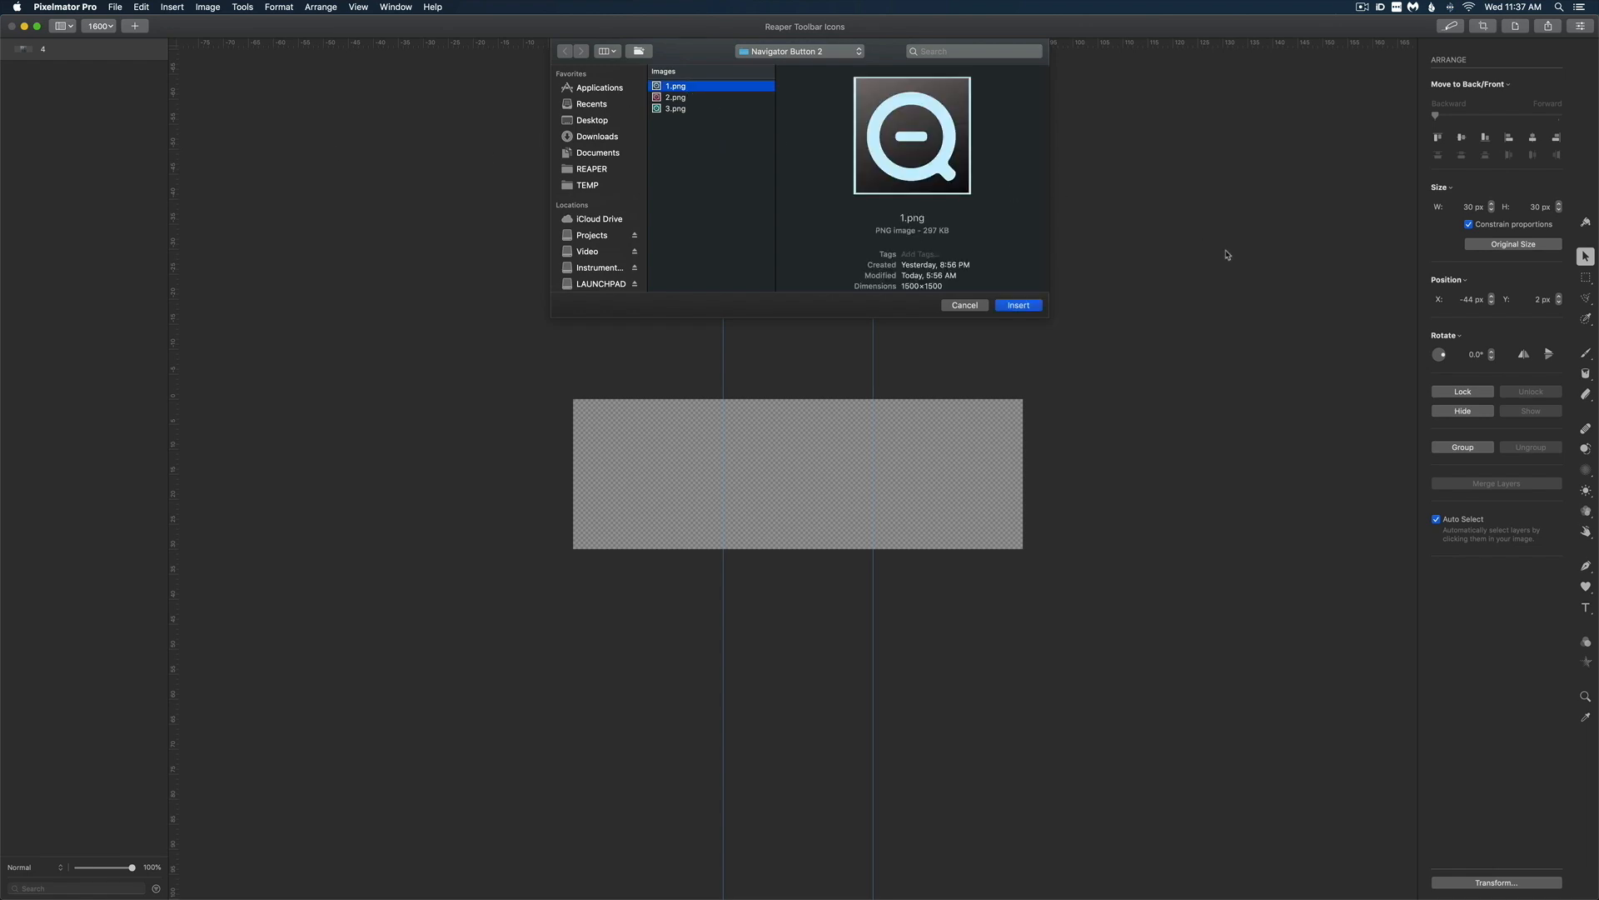
key("Return")
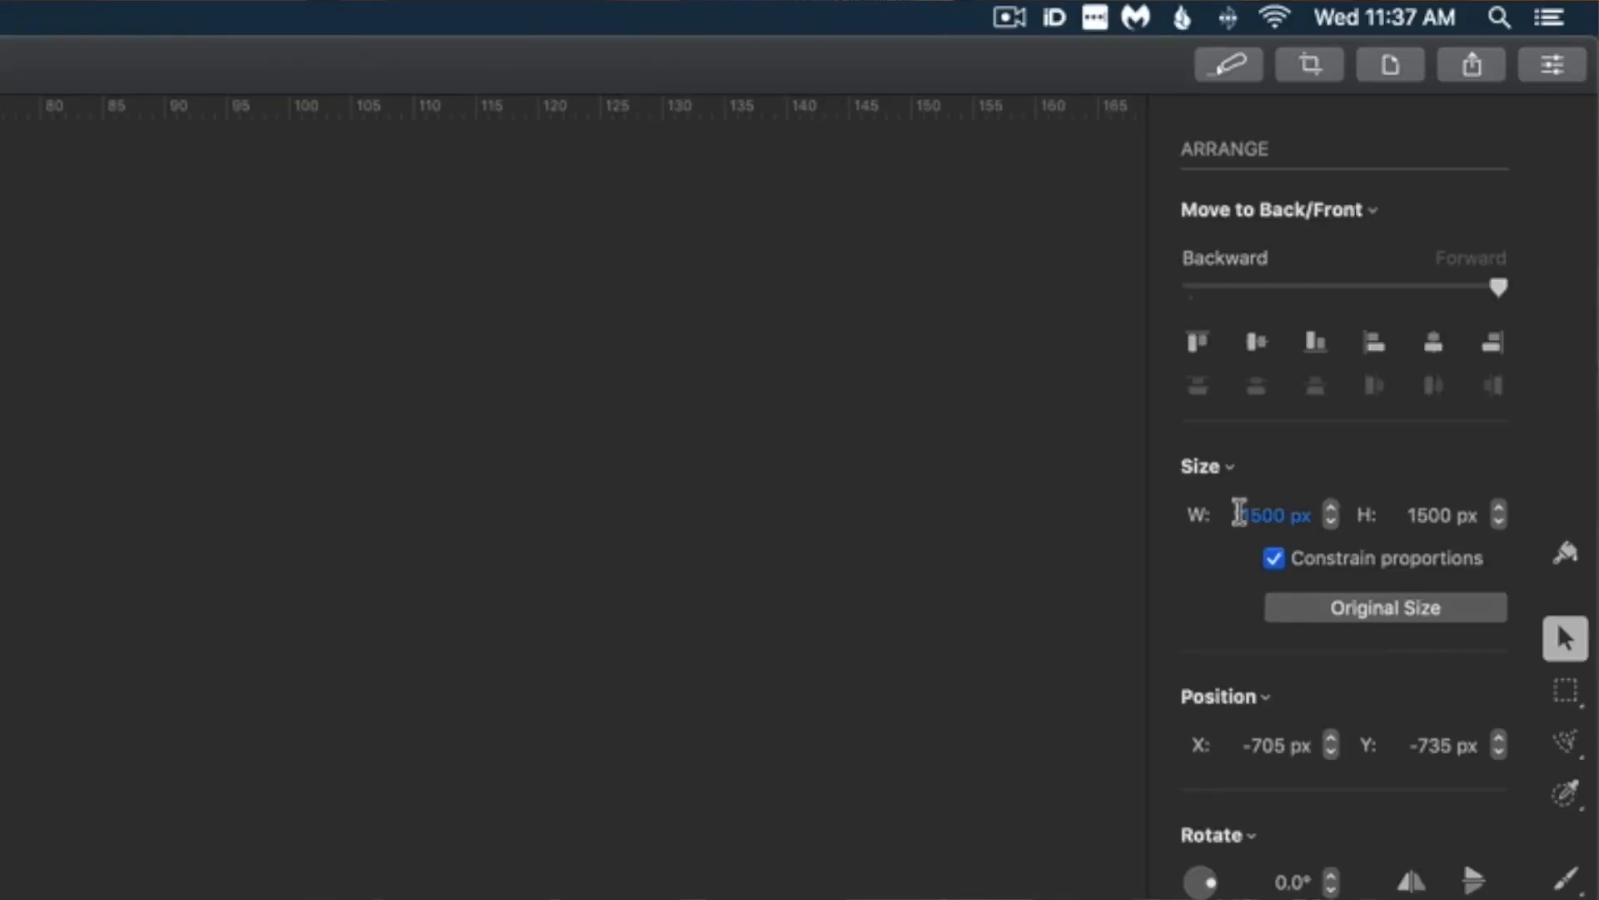
left_click(1238, 514)
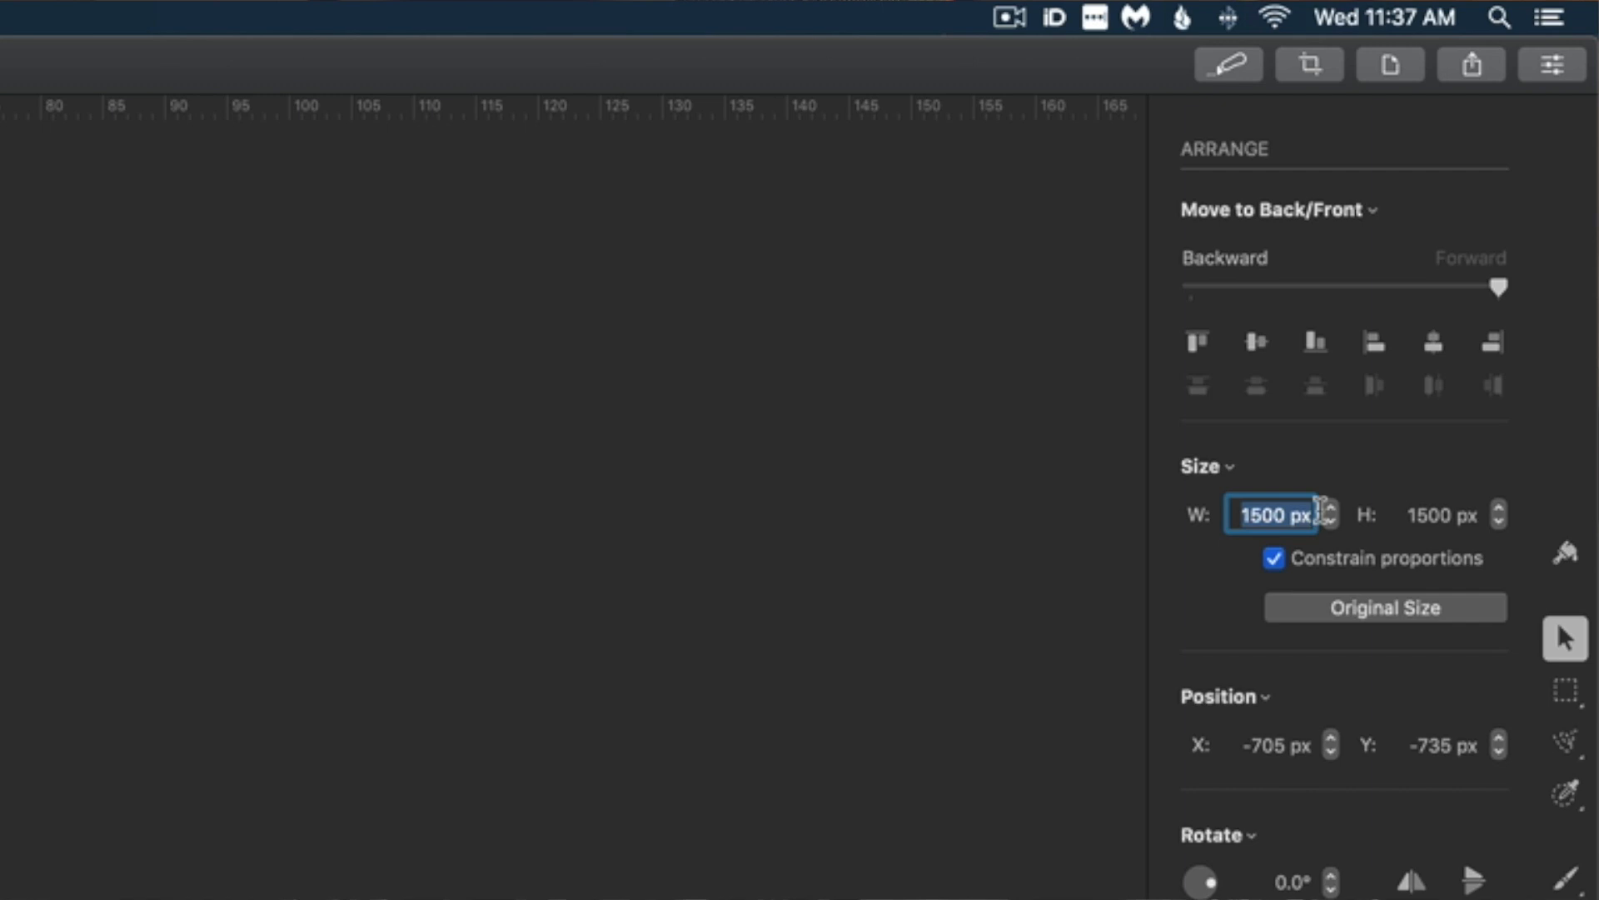
type("30")
key("Return")
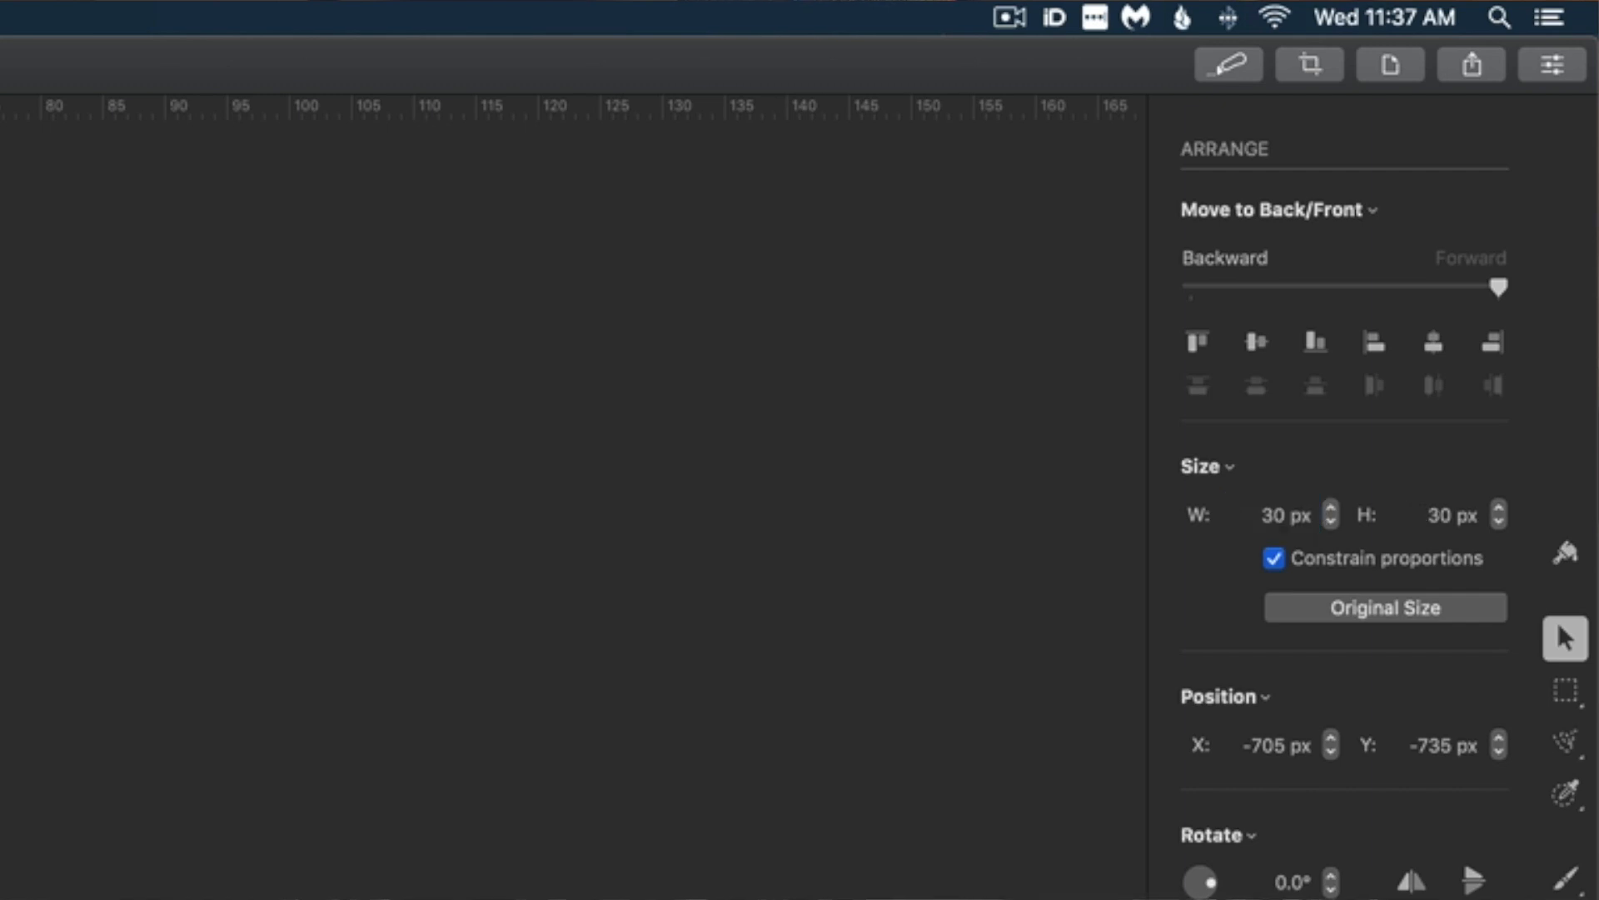
Step: Position the blue icon at X 0 px, Y 0 px in the first third of the canvas
left_click(1253, 745)
type("0")
key("Return")
left_click(1490, 739)
type("0")
key("Return")
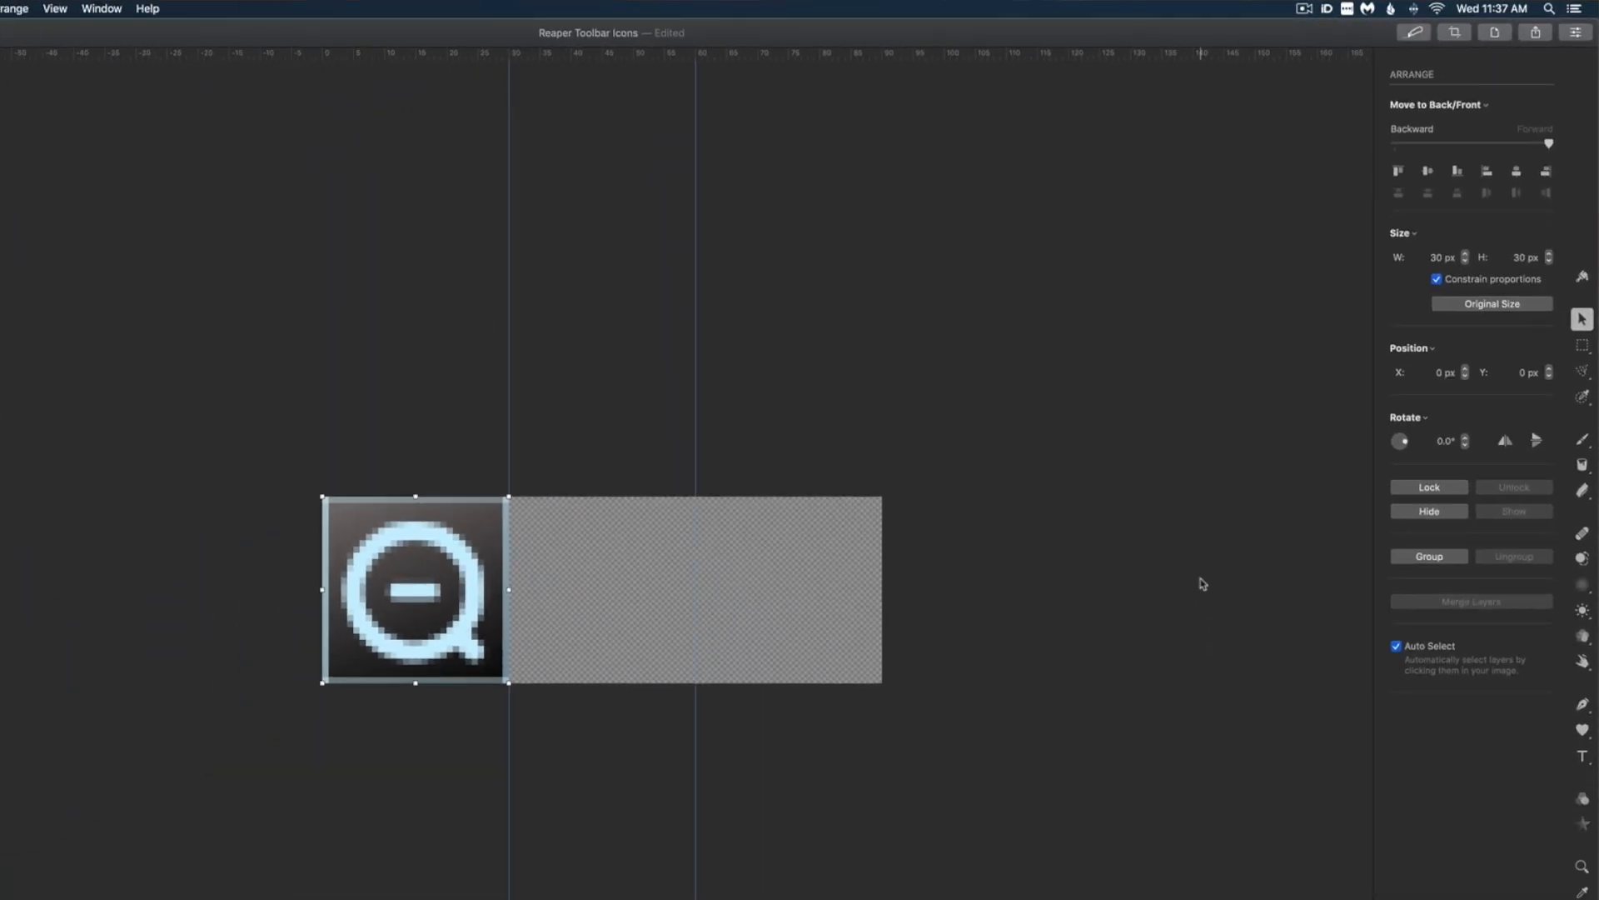
Step: Insert 2.png from the Navigator Button 2 folder and scale it proportionally to 30 px wide
key("super+shift+k")
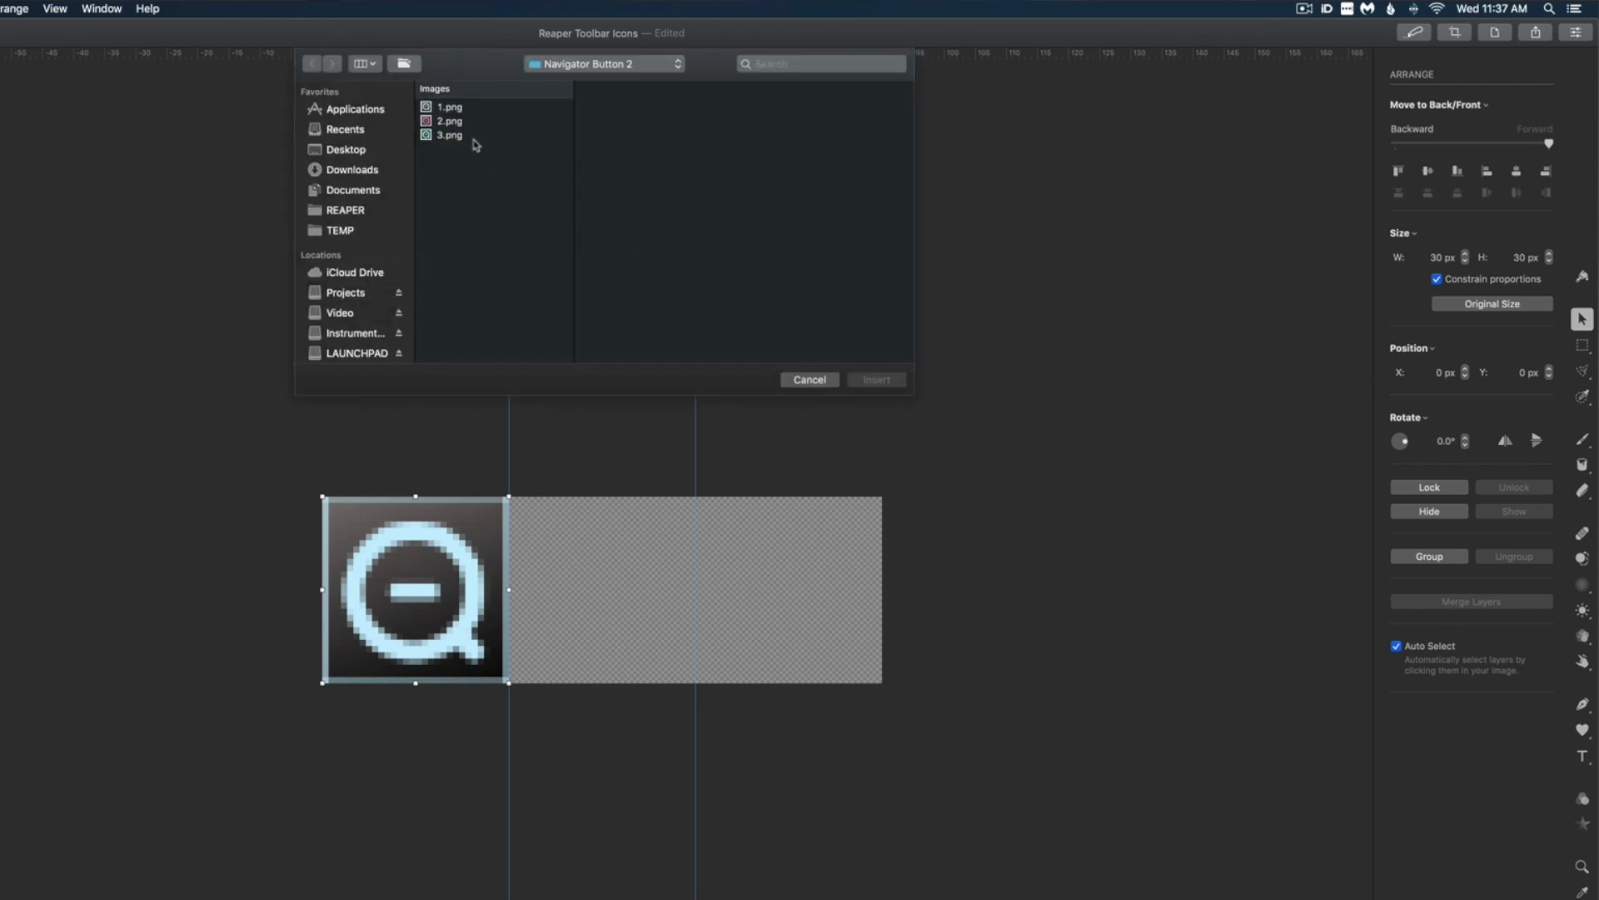
left_click(454, 121)
key("Return")
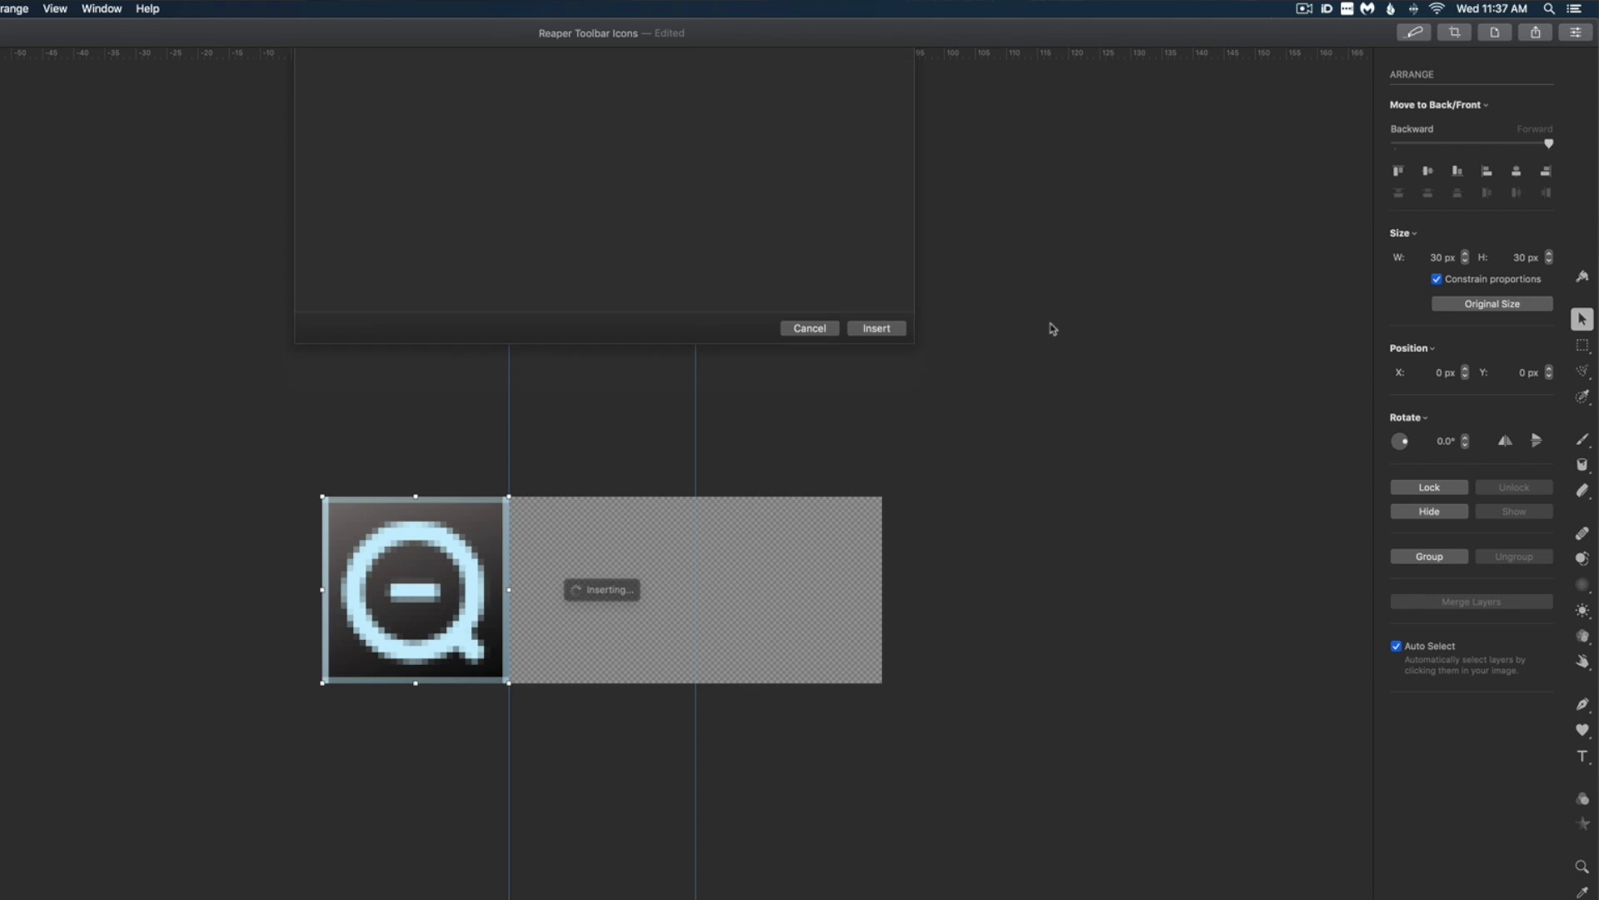
left_click(1431, 256)
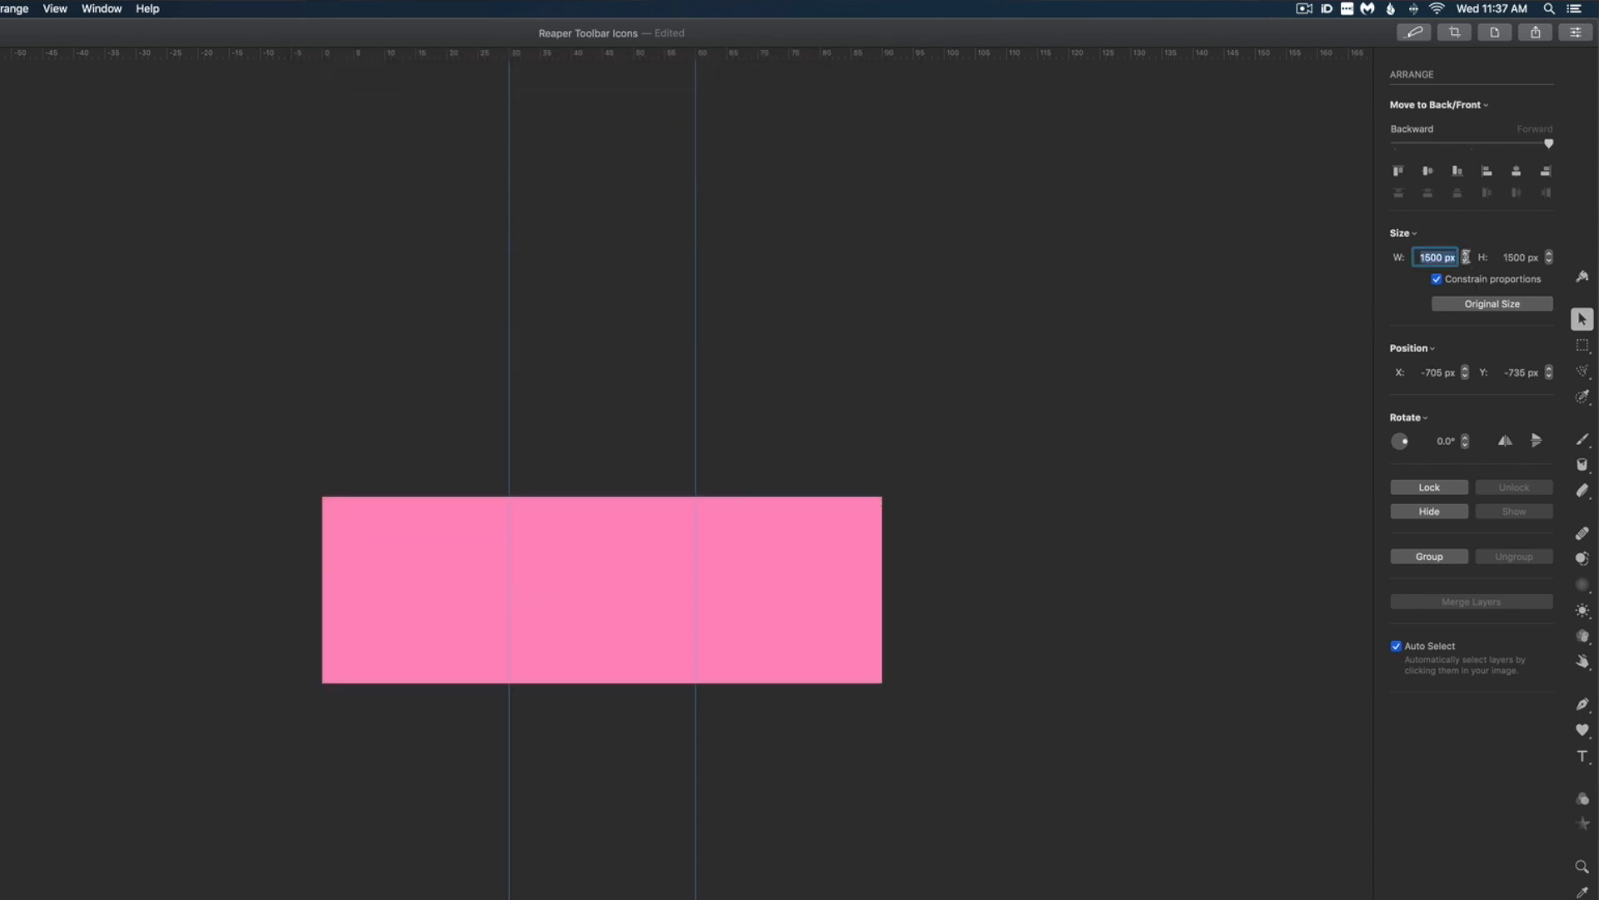
type("30")
key("Return")
Step: Position the pink icon at X 30 px, Y 0 px, beside the blue one
left_click(1466, 372)
type("30")
key("Return")
left_click(1505, 373)
type("0")
key("Return")
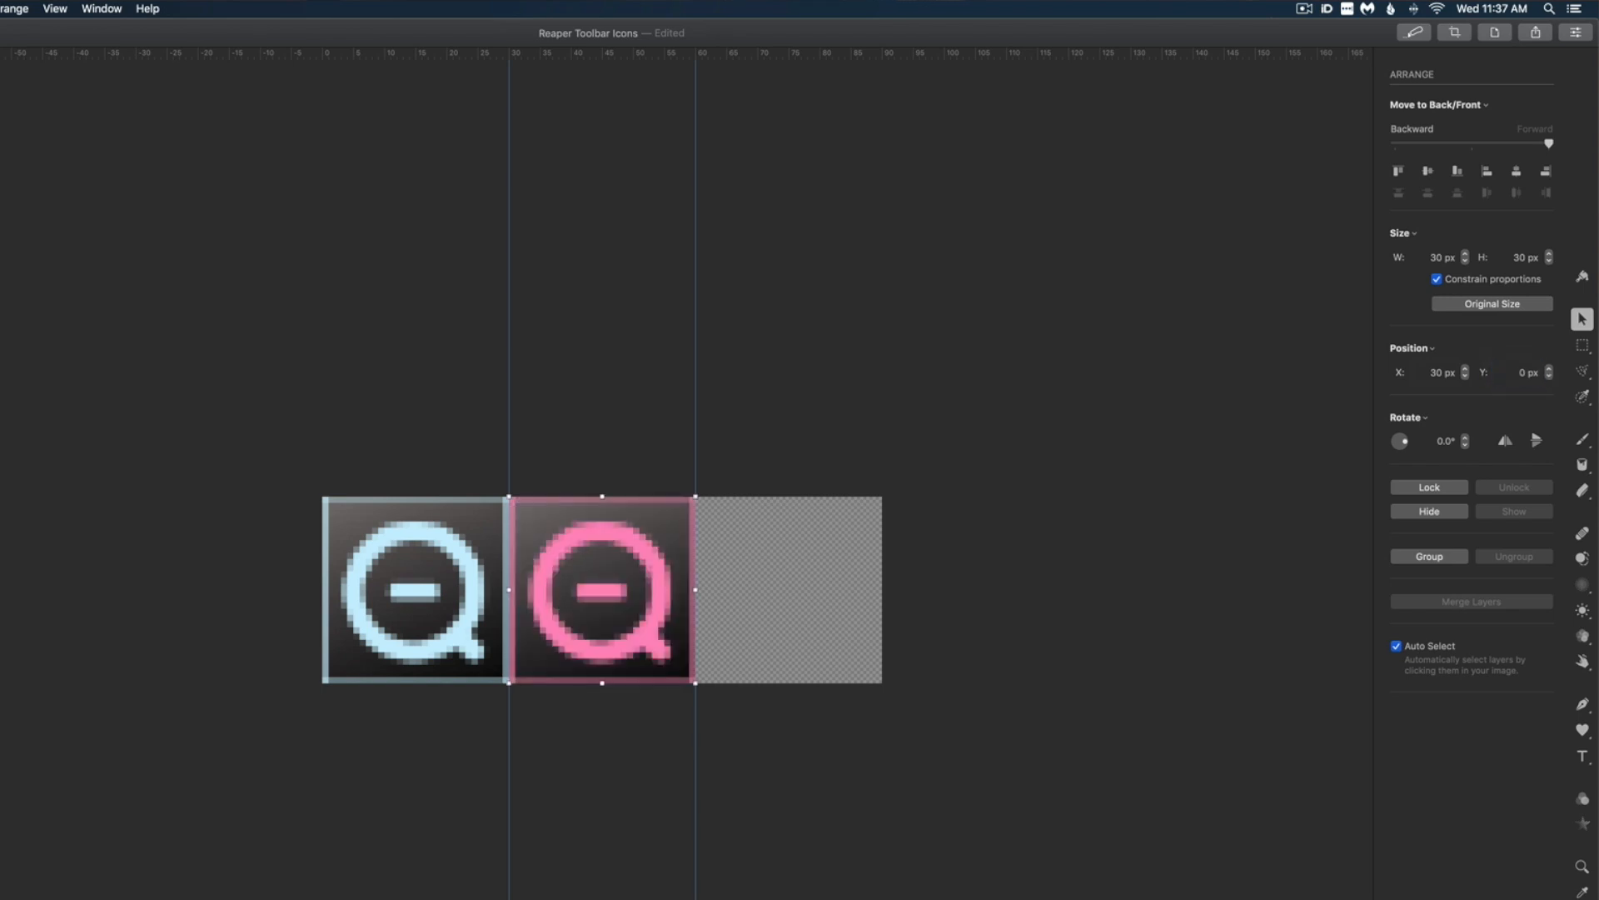
Step: Insert 3.png from the Navigator Button 2 folder and scale it proportionally to 30 px wide
key("super+shift+i")
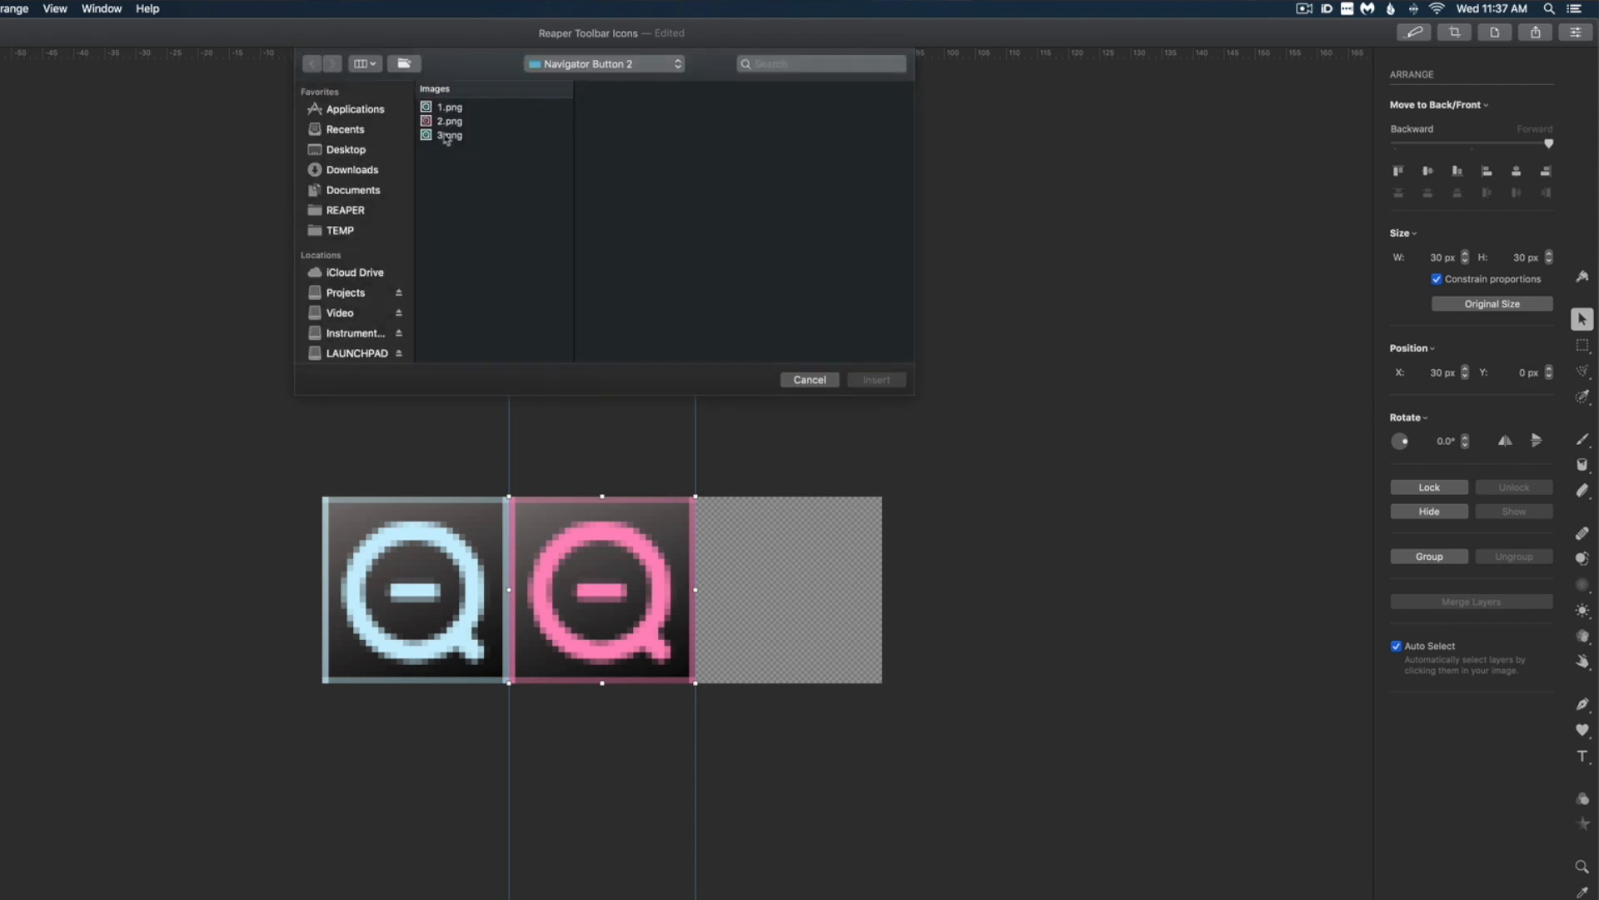
key("3")
key("Return")
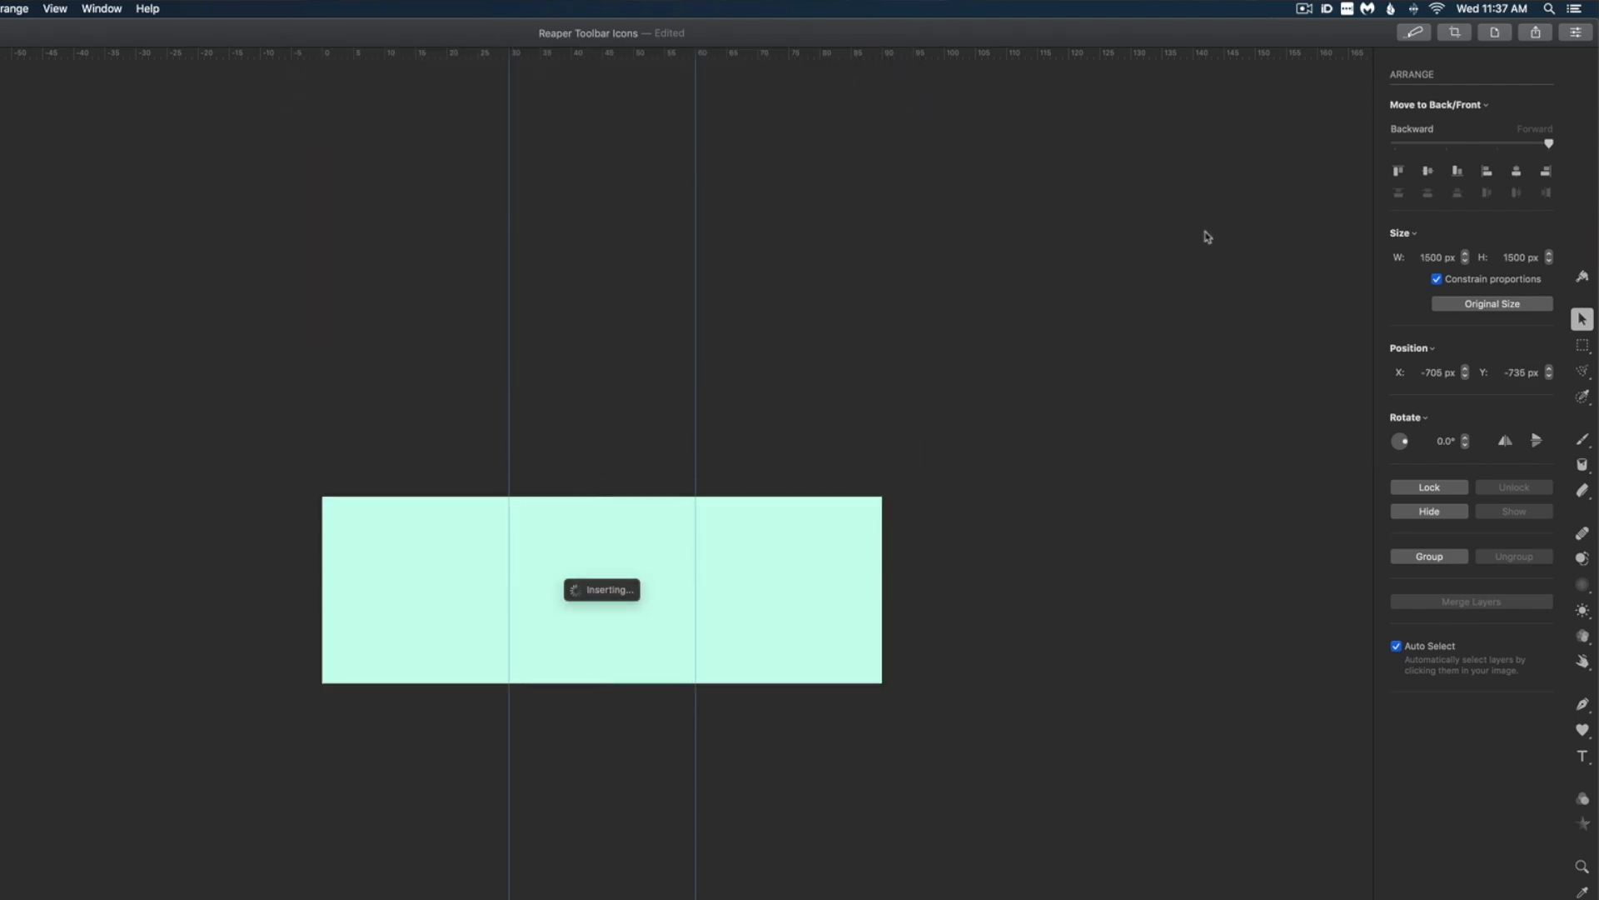
left_click(1437, 257)
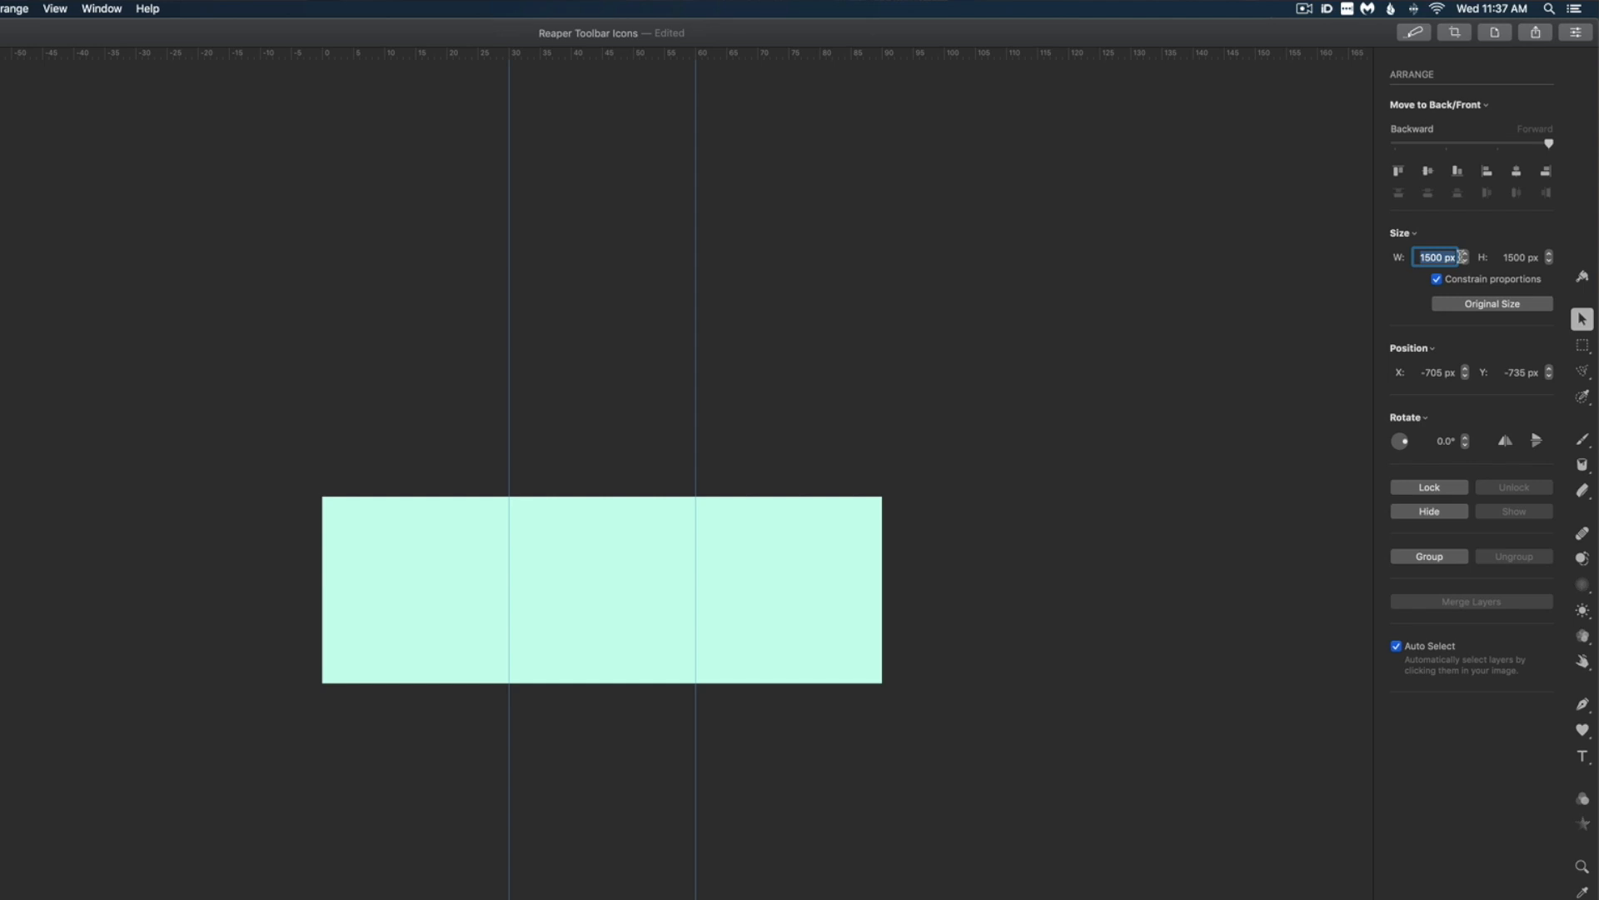
type("30")
key("Return")
Step: Position the mint green icon at X 60 px, Y 0 px in the last third of the canvas
left_click(1425, 373)
type("60")
key("Return")
left_click(1504, 373)
type("0")
key("Return")
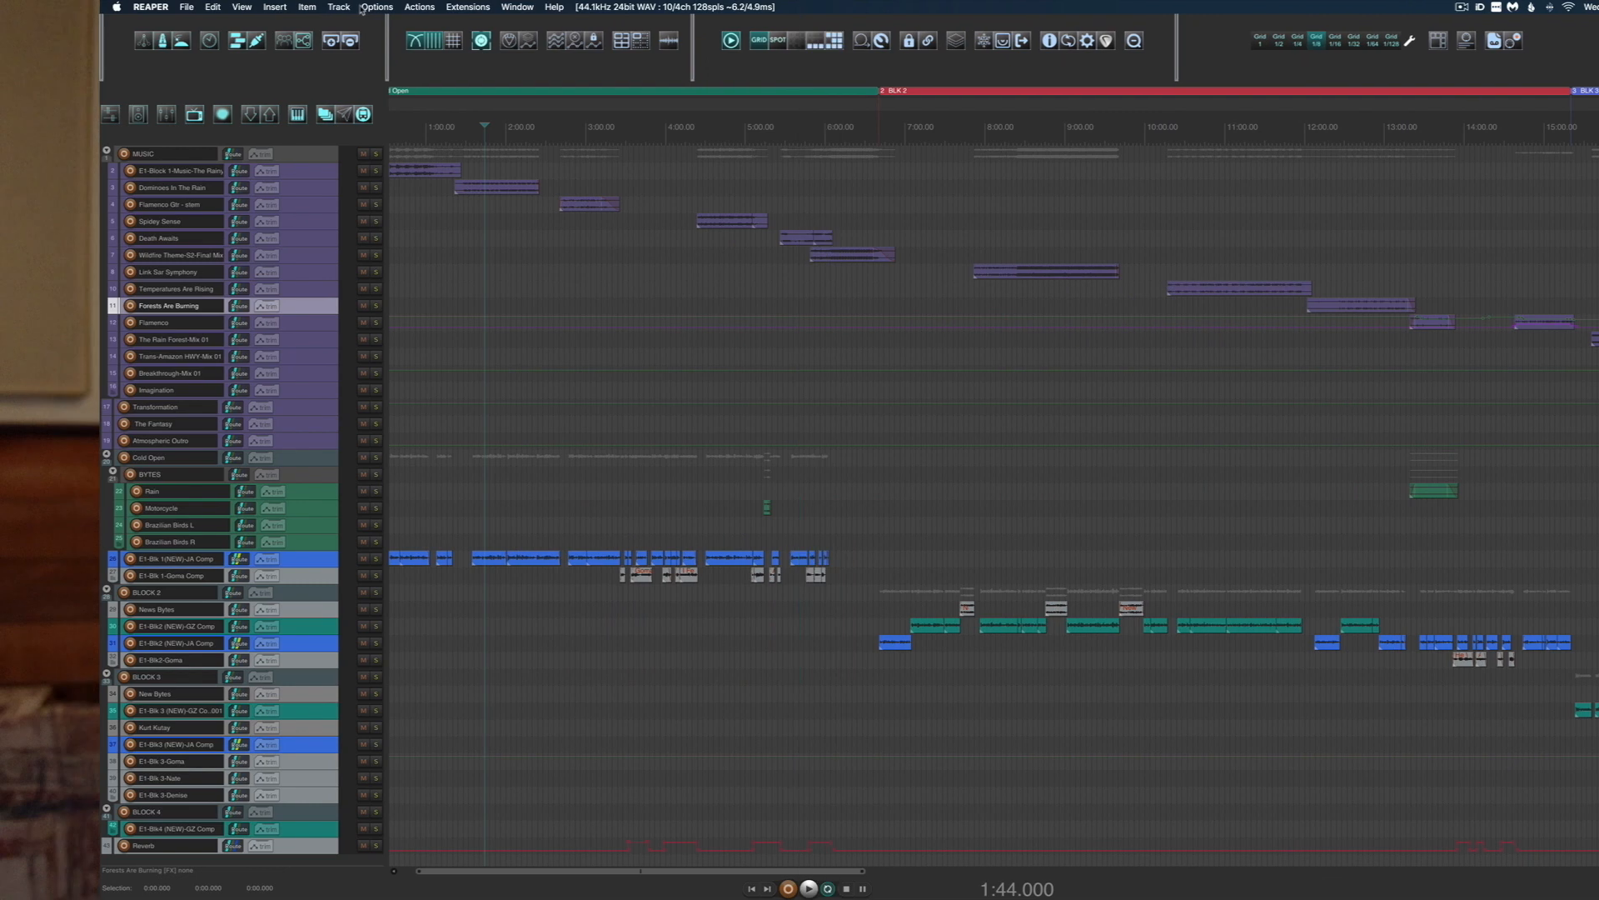
Step: Switch to REAPER, show its resource path in Finder and locate the toolbar_icons folder inside Data
left_click(274, 8)
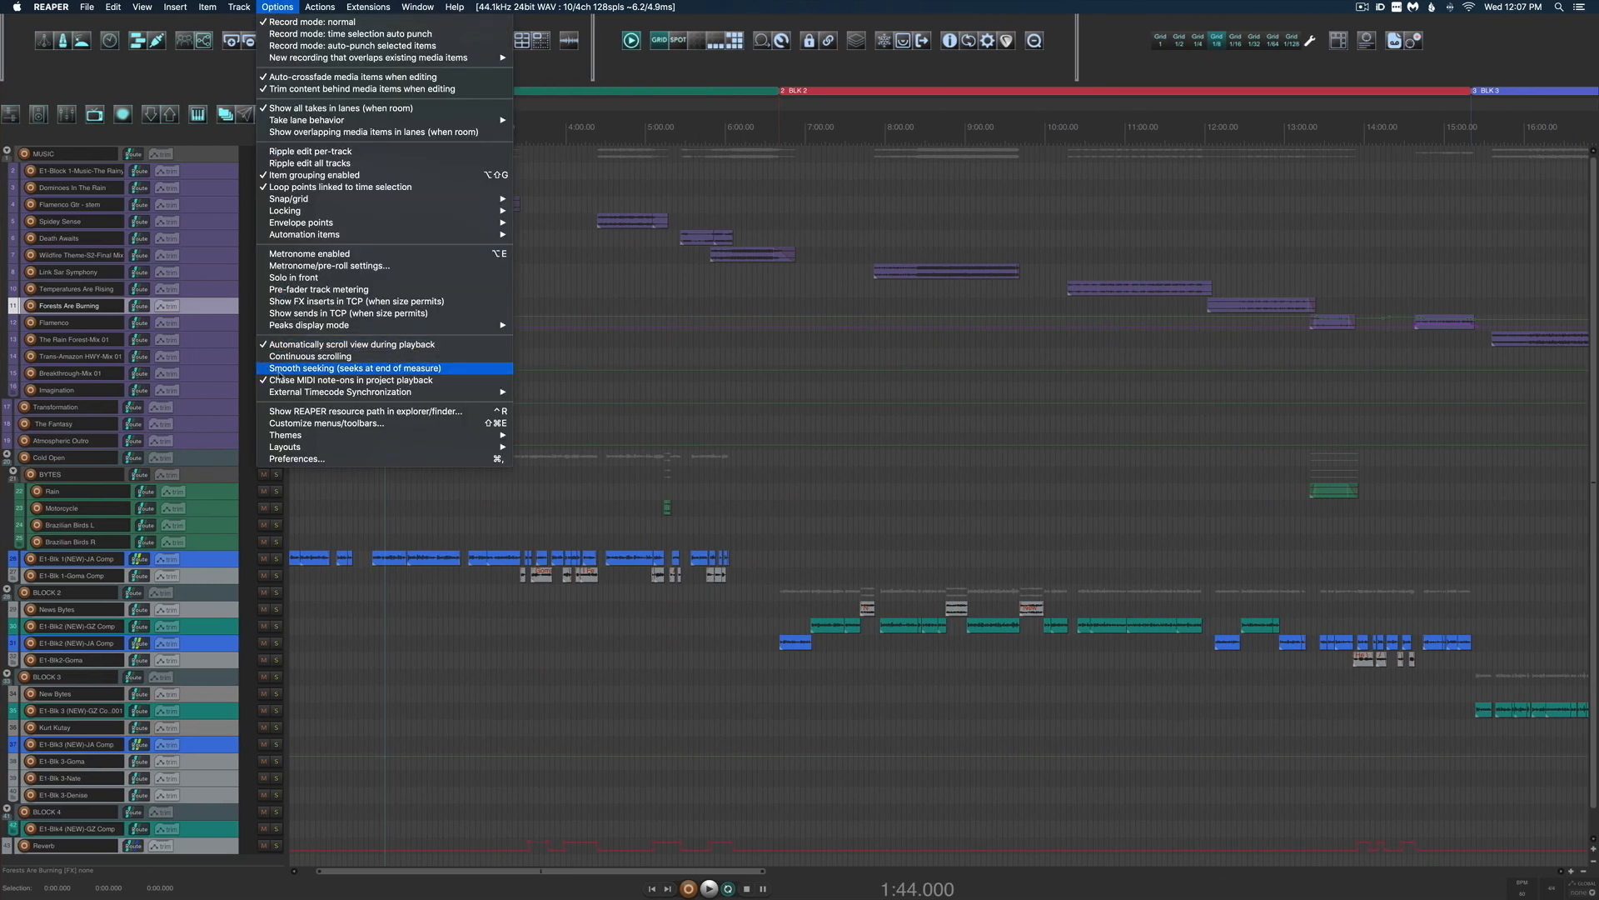
left_click(281, 411)
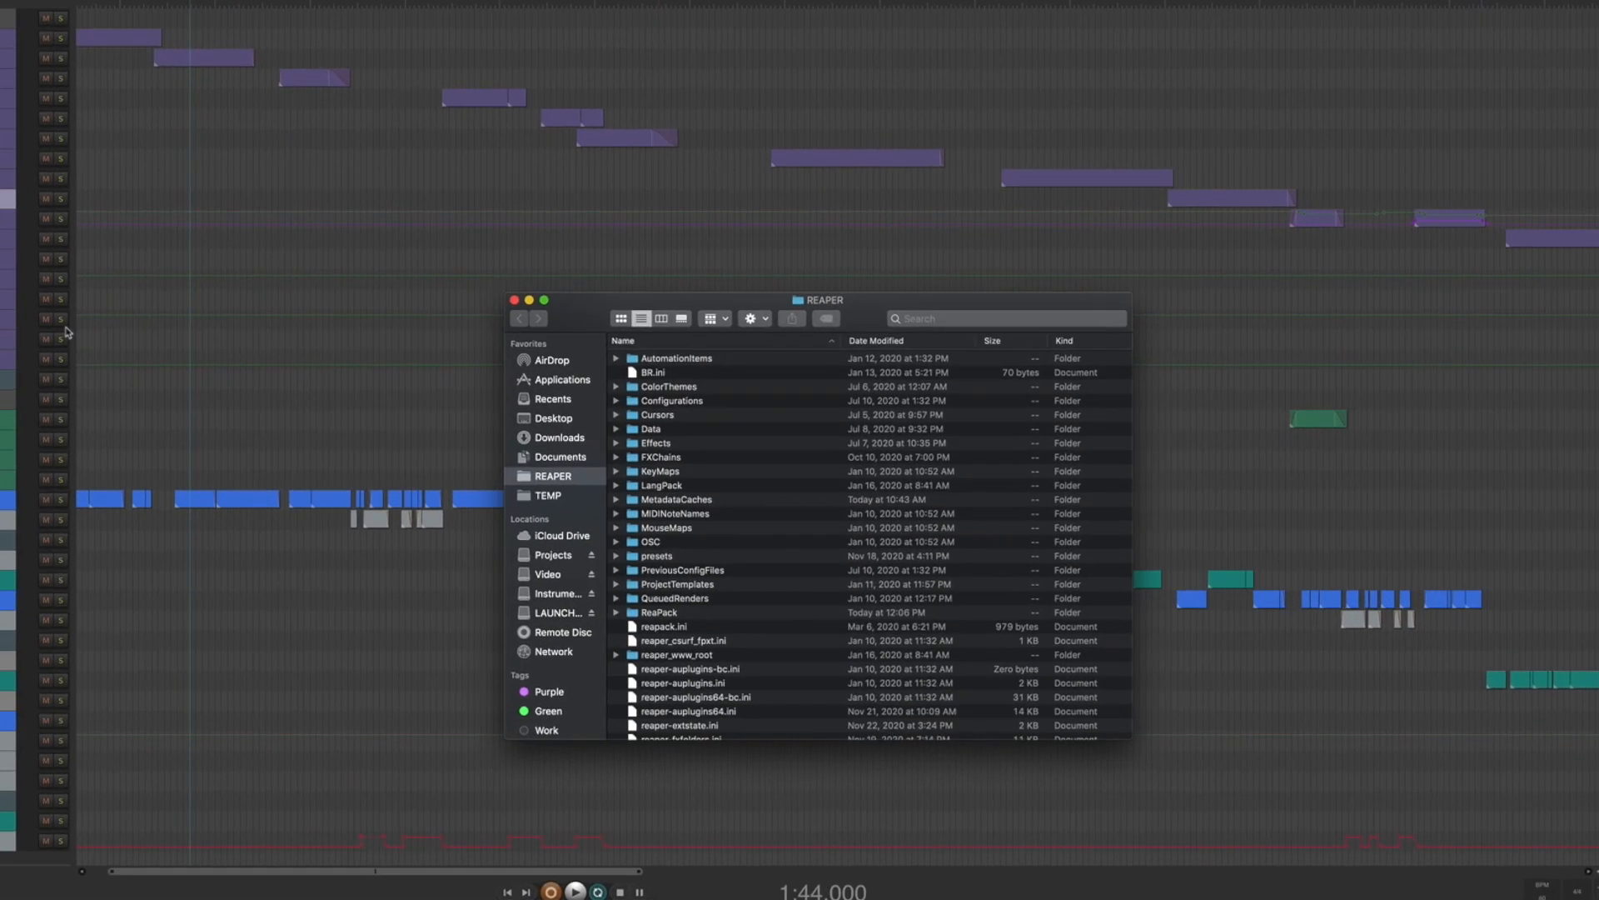
left_click(550, 392)
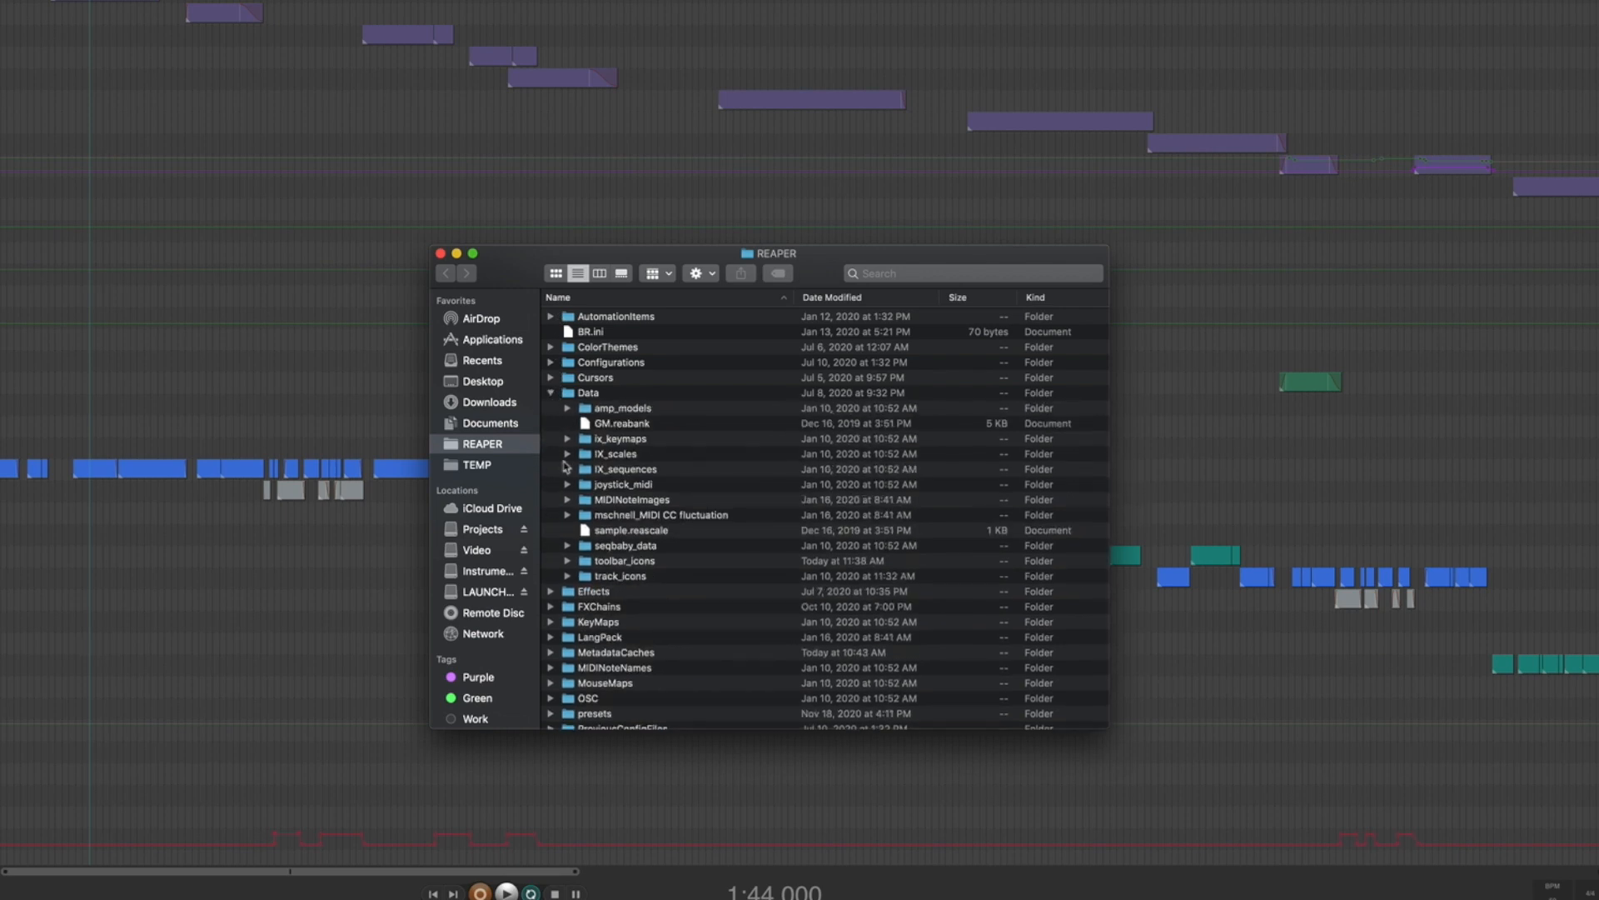
left_click(593, 561)
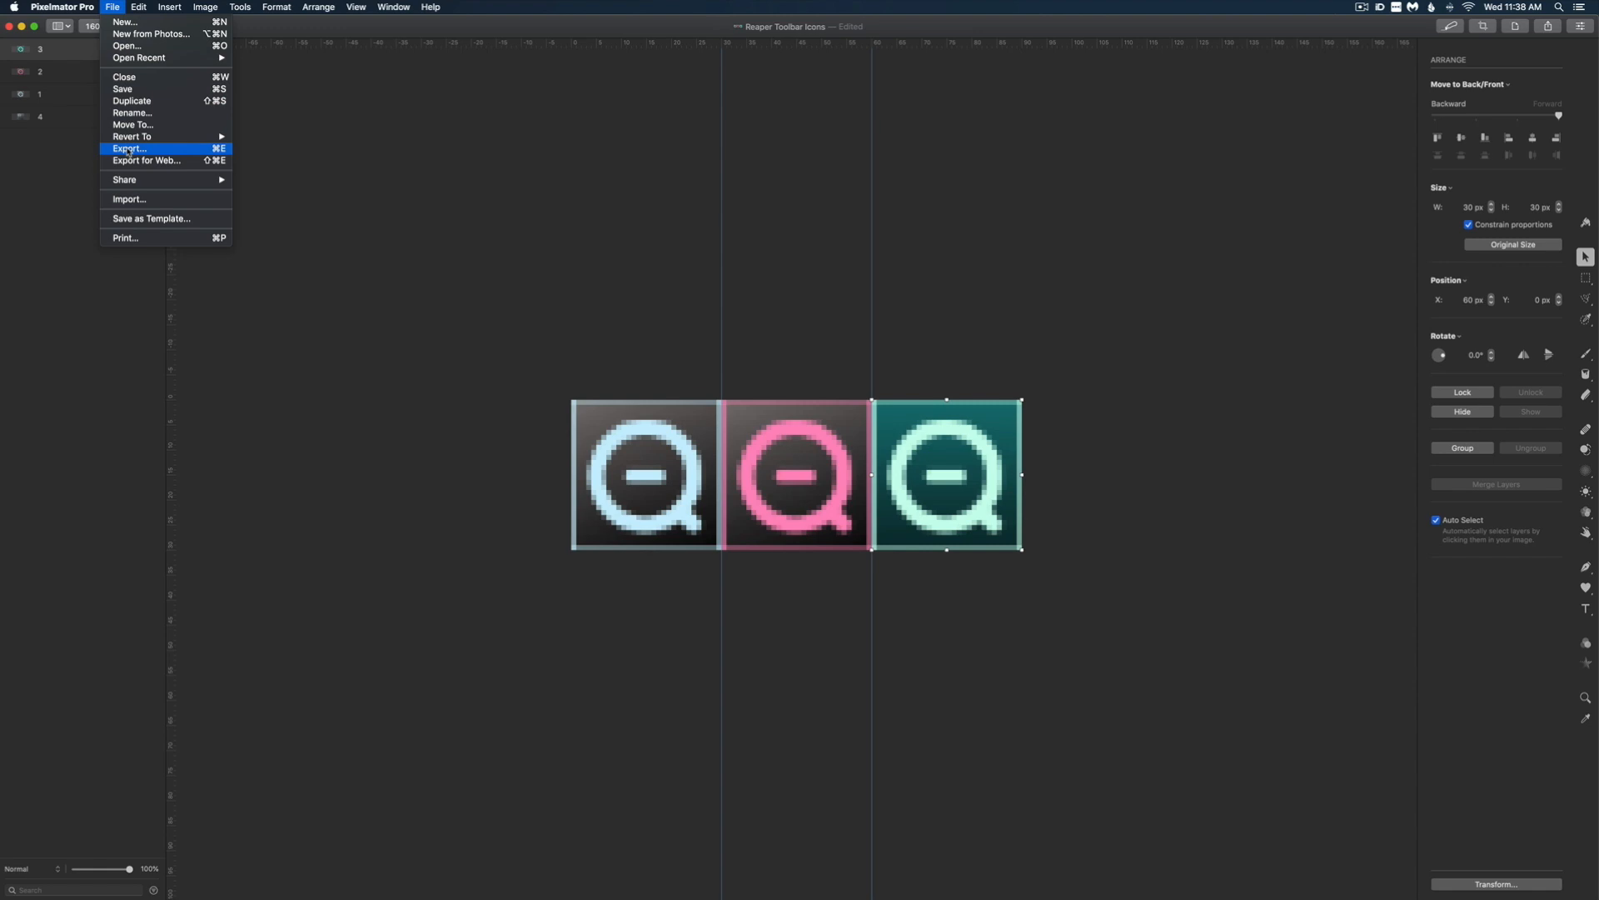
Step: Switch to Pixelmator Pro and export the image as PNG named Evan_Navigator into REAPER's toolbar_icons folder, replacing the existing file
left_click(130, 150)
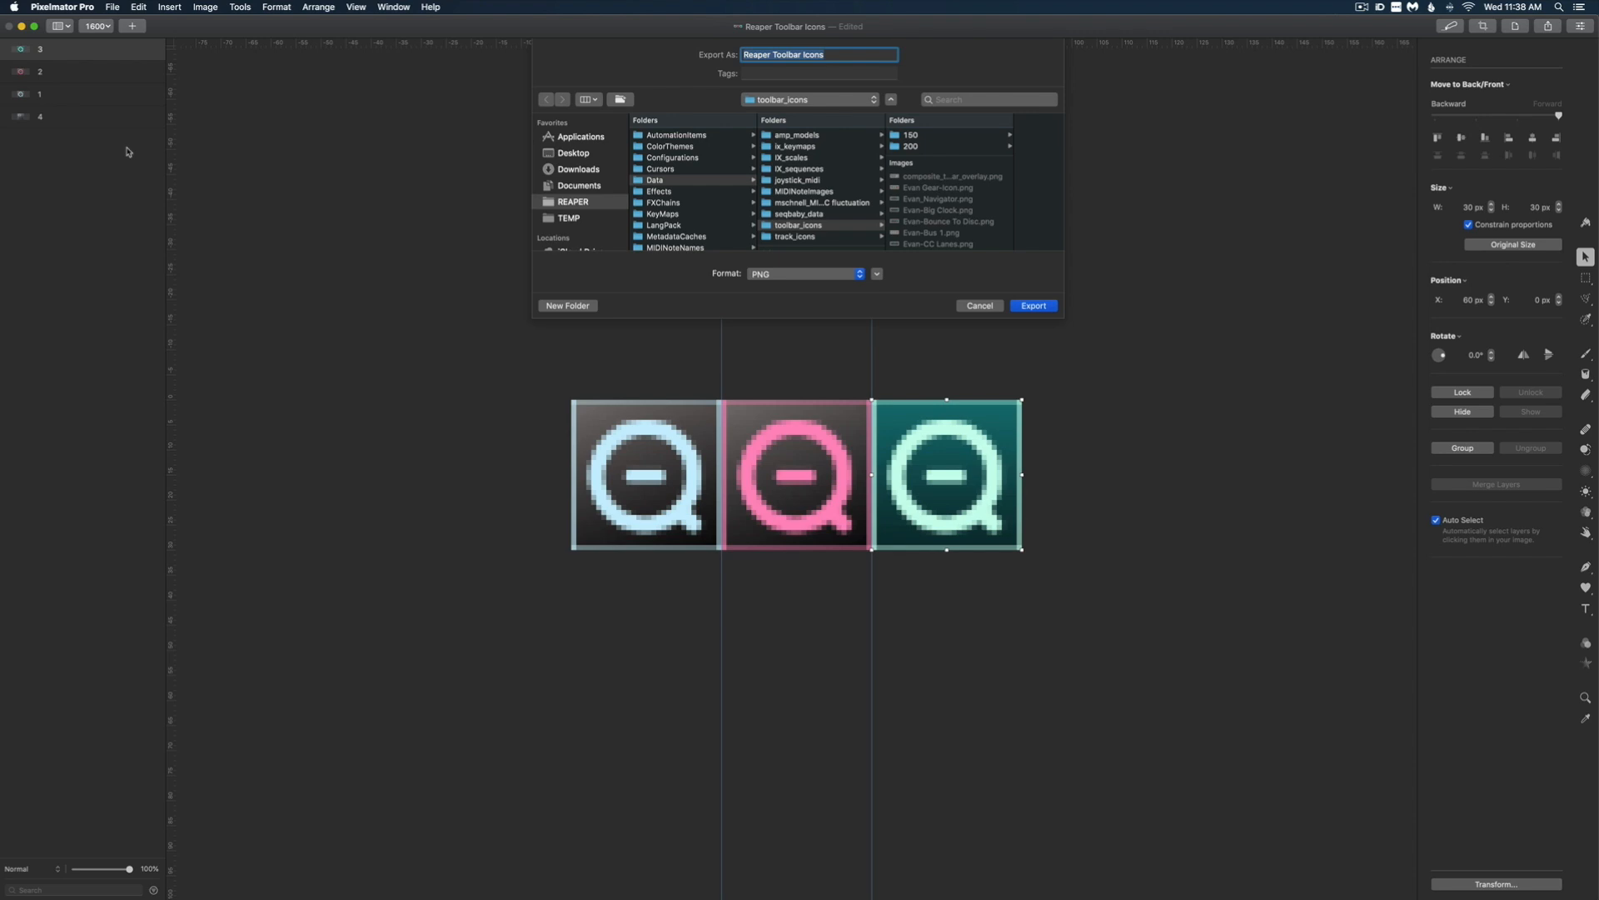
type("Evan_Navigator")
key("Return")
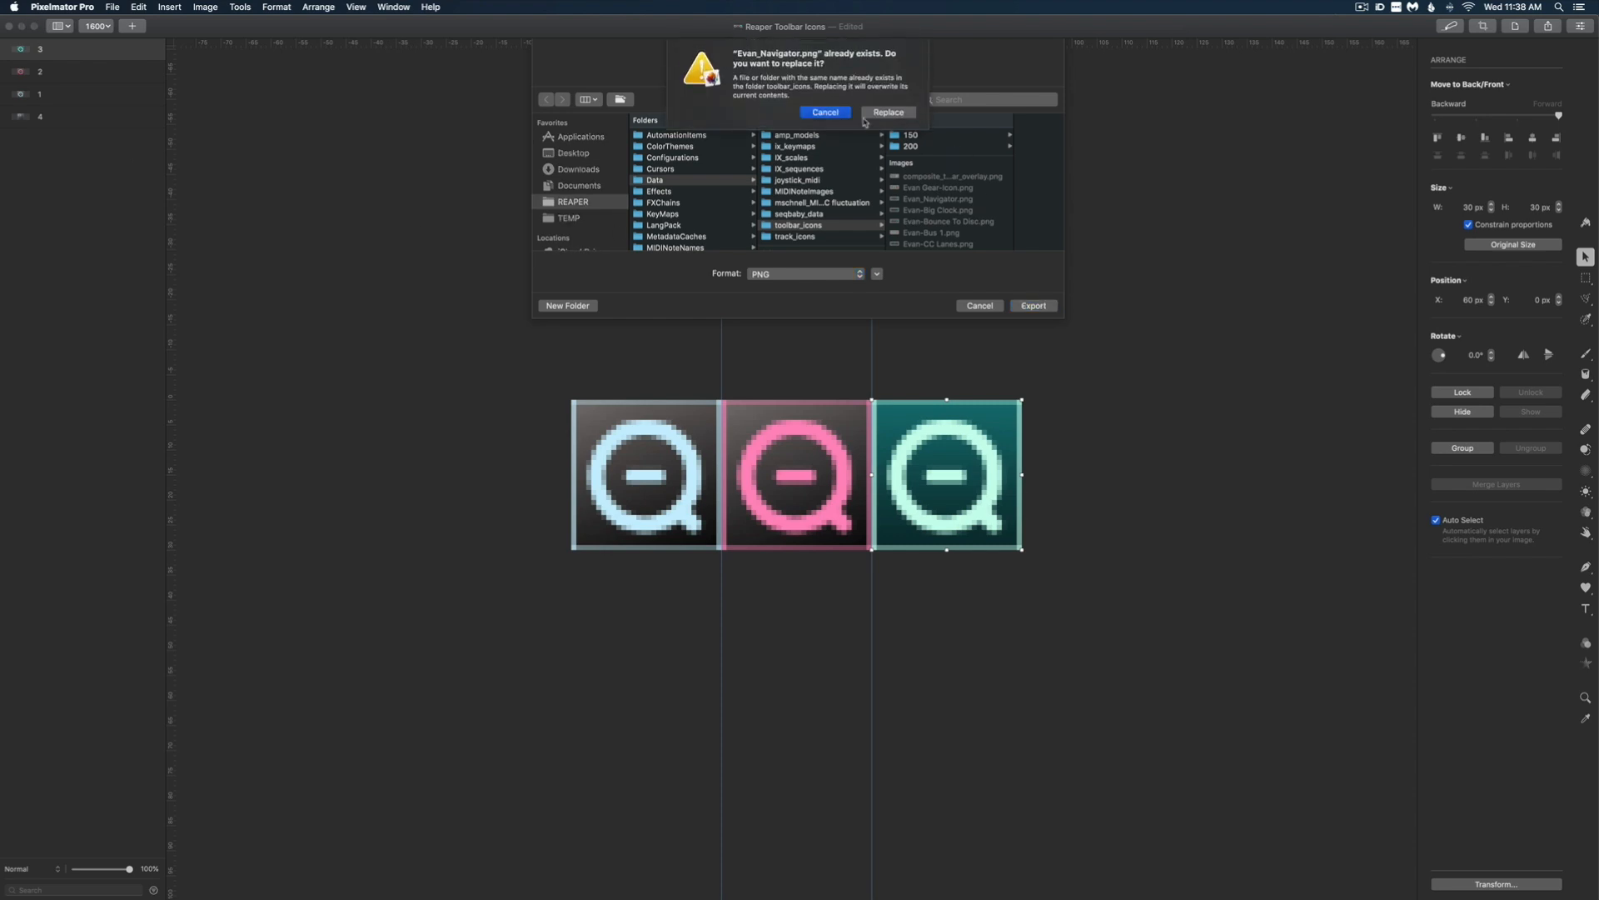
left_click(872, 114)
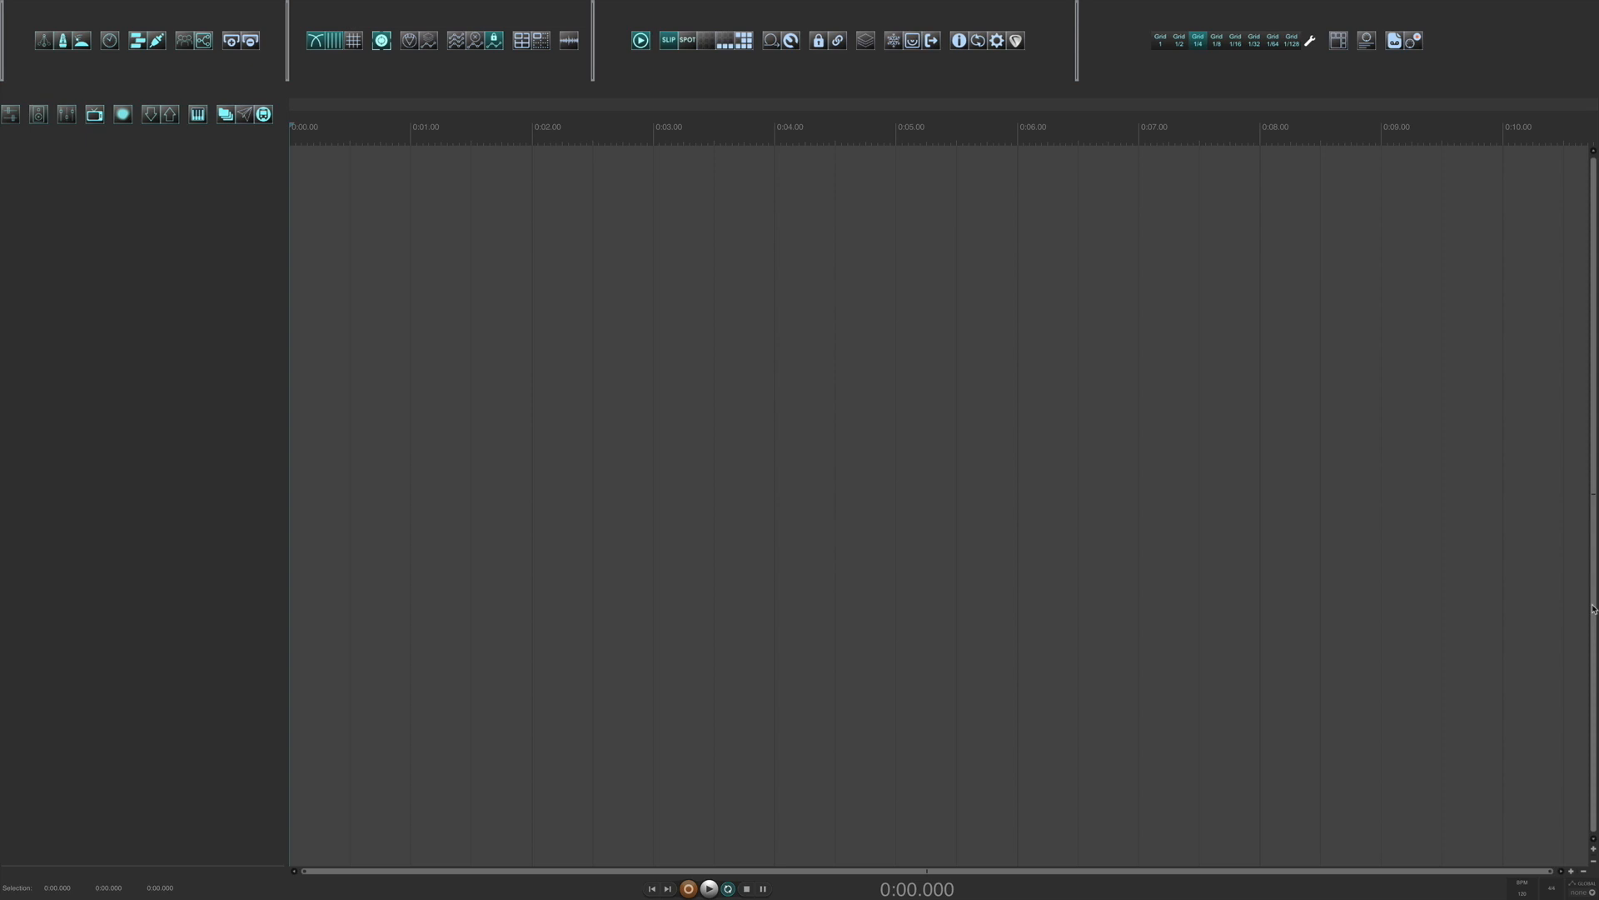
Step: Switch to REAPER and add the action "View: Show navigator window" at the end of Floating toolbar 3 (Top Toolbar)
right_click(1054, 53)
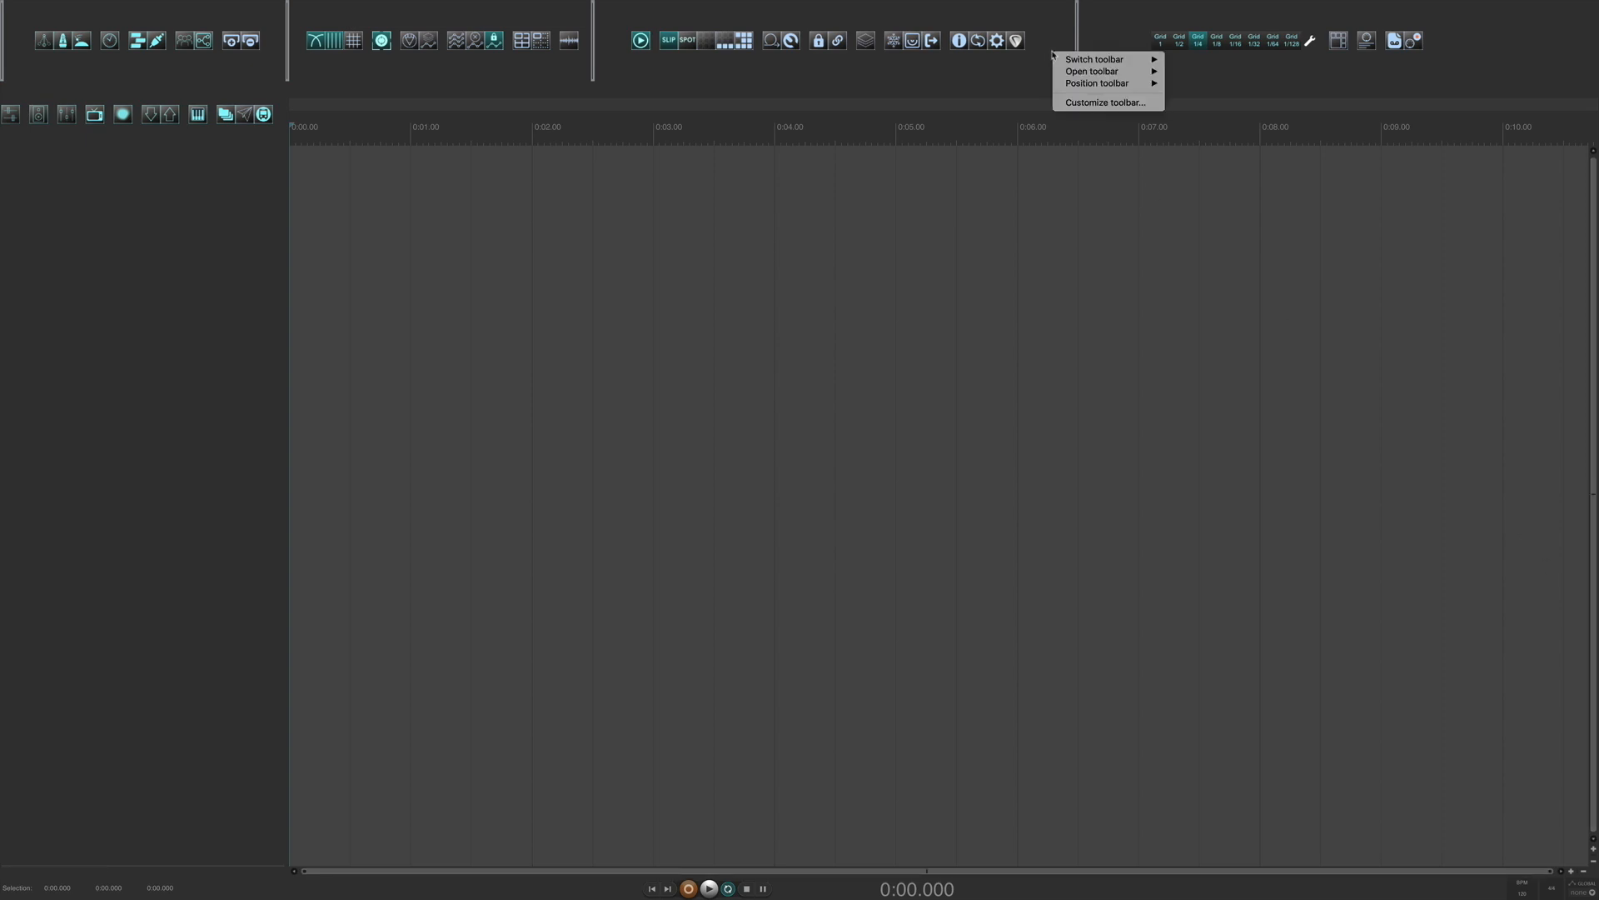
left_click(1058, 102)
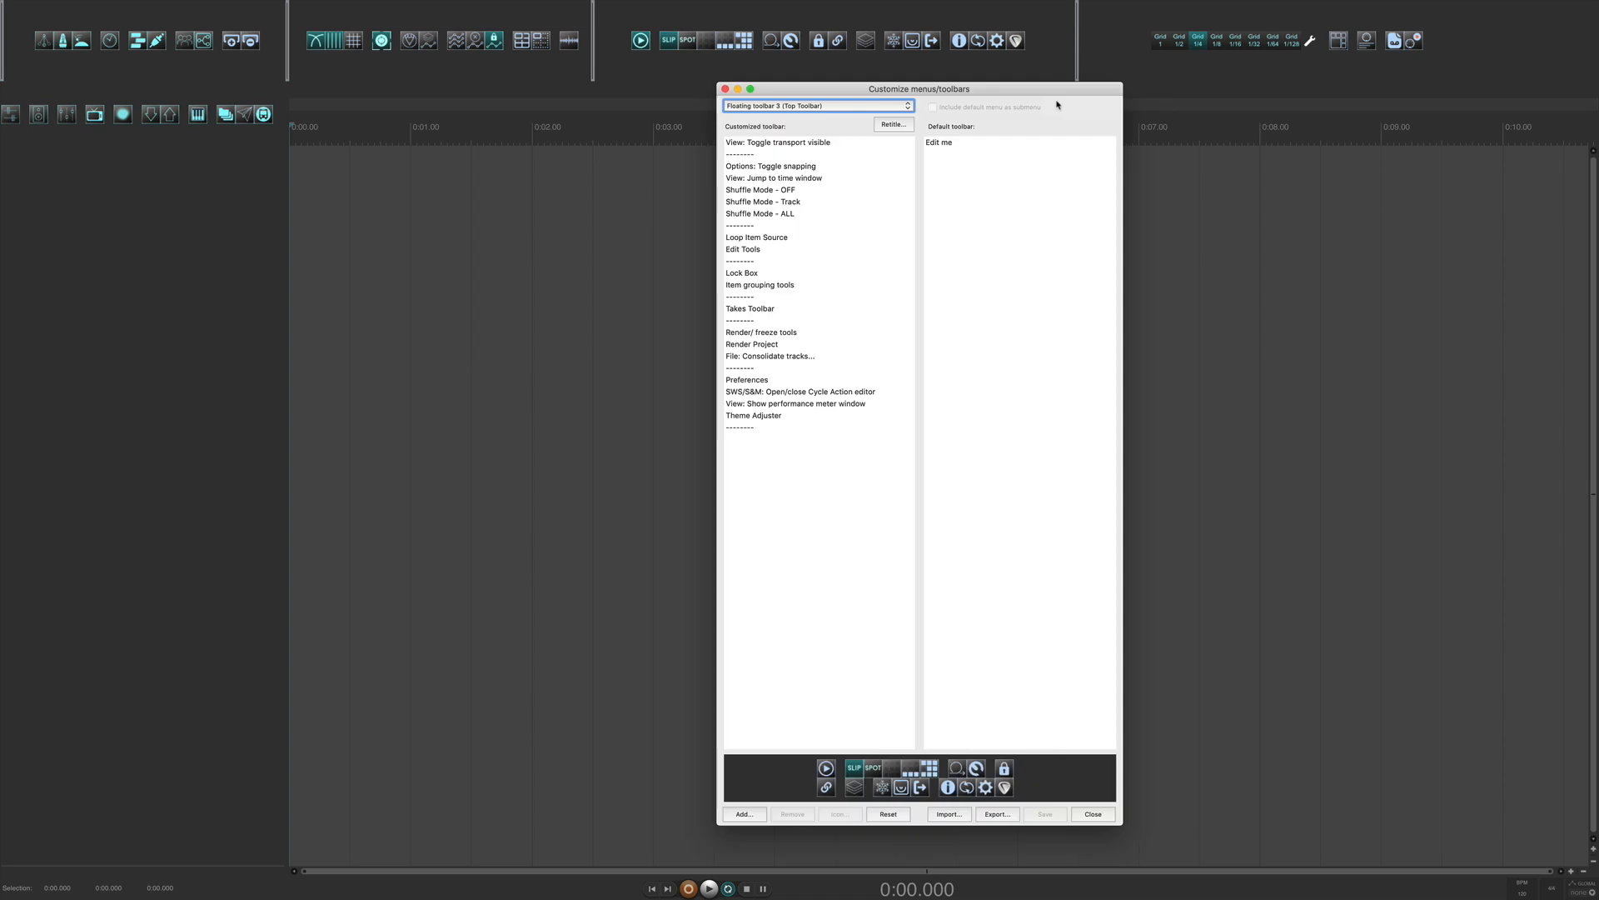
right_click(747, 455)
left_click(765, 461)
type("navigator")
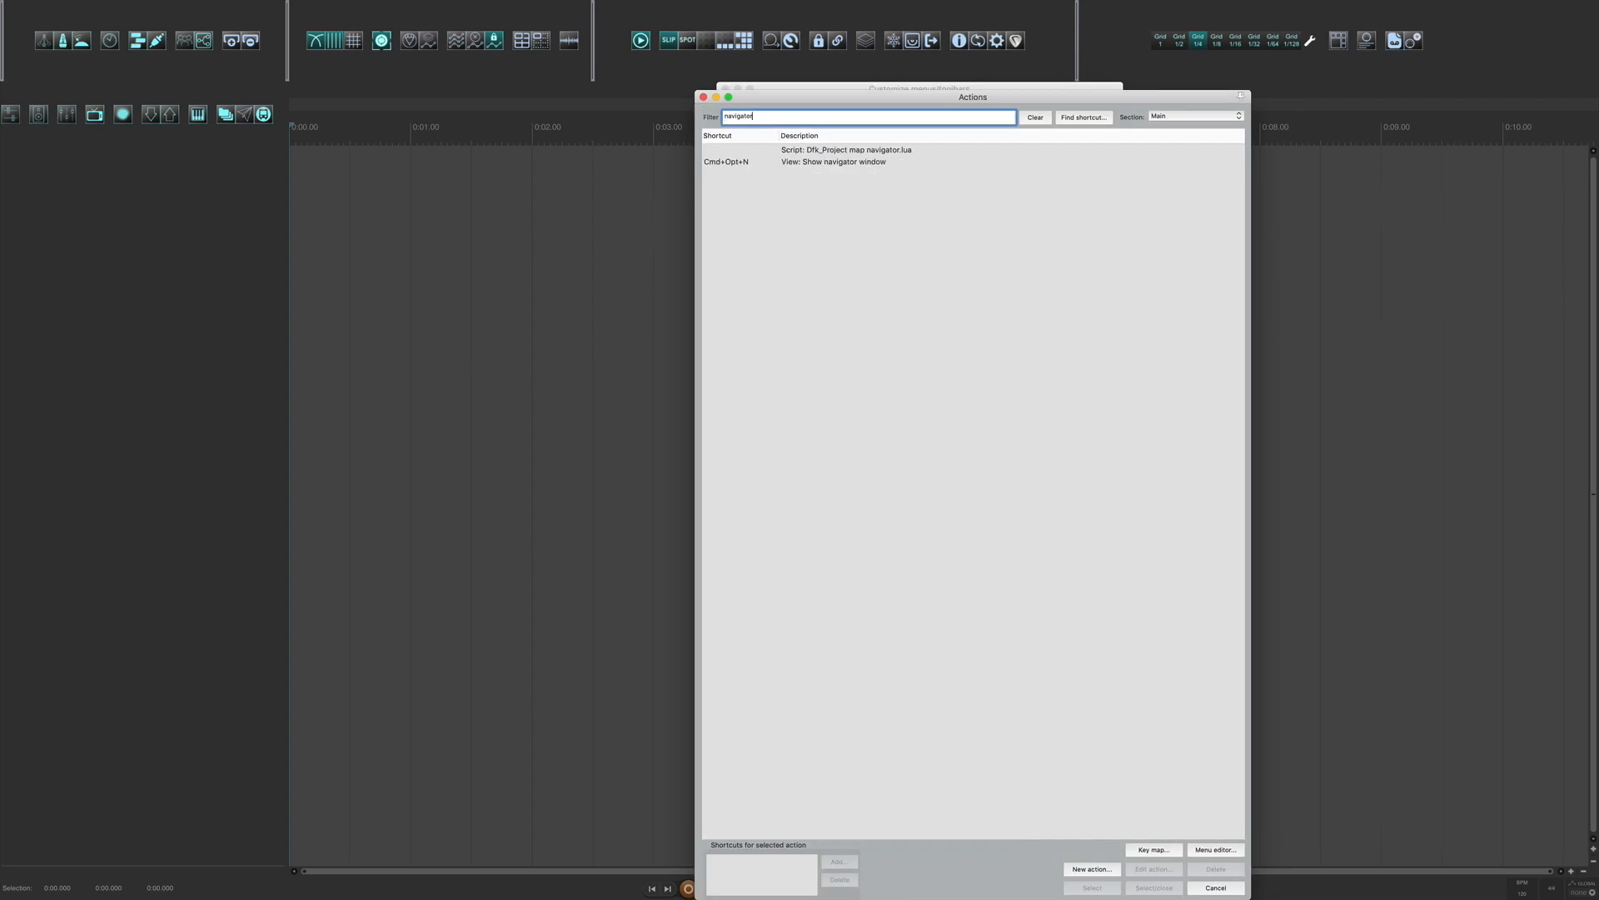
left_click(833, 163)
left_click(1139, 891)
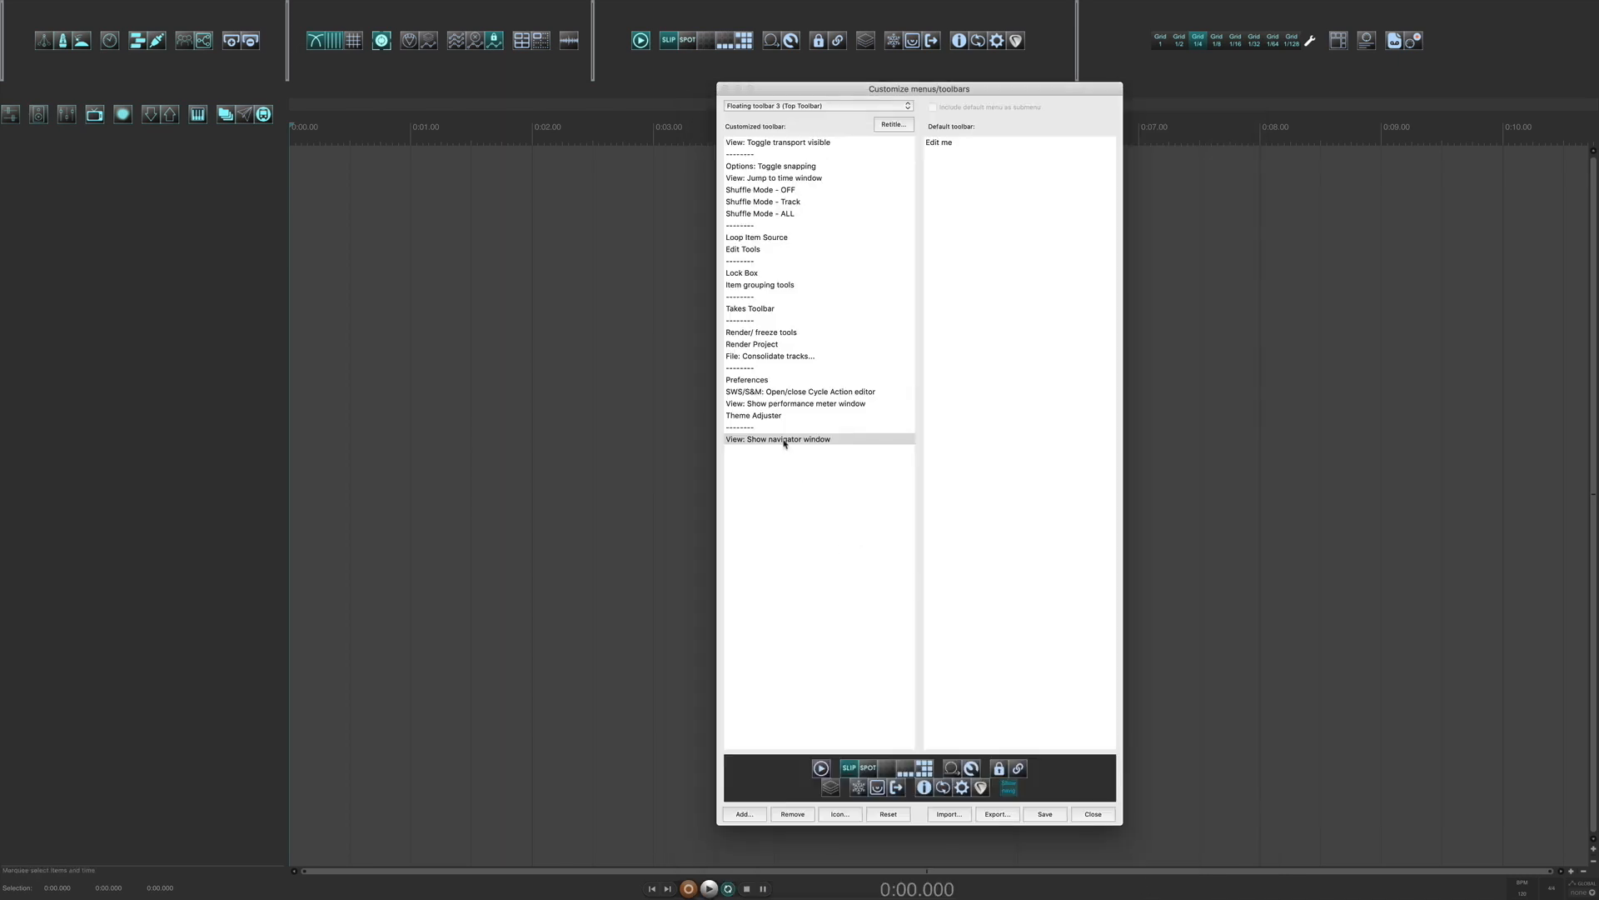
Step: Assign the custom navigator magnifying-glass icon to the "View: Show navigator window" button, save the toolbar and close its customization window
right_click(784, 443)
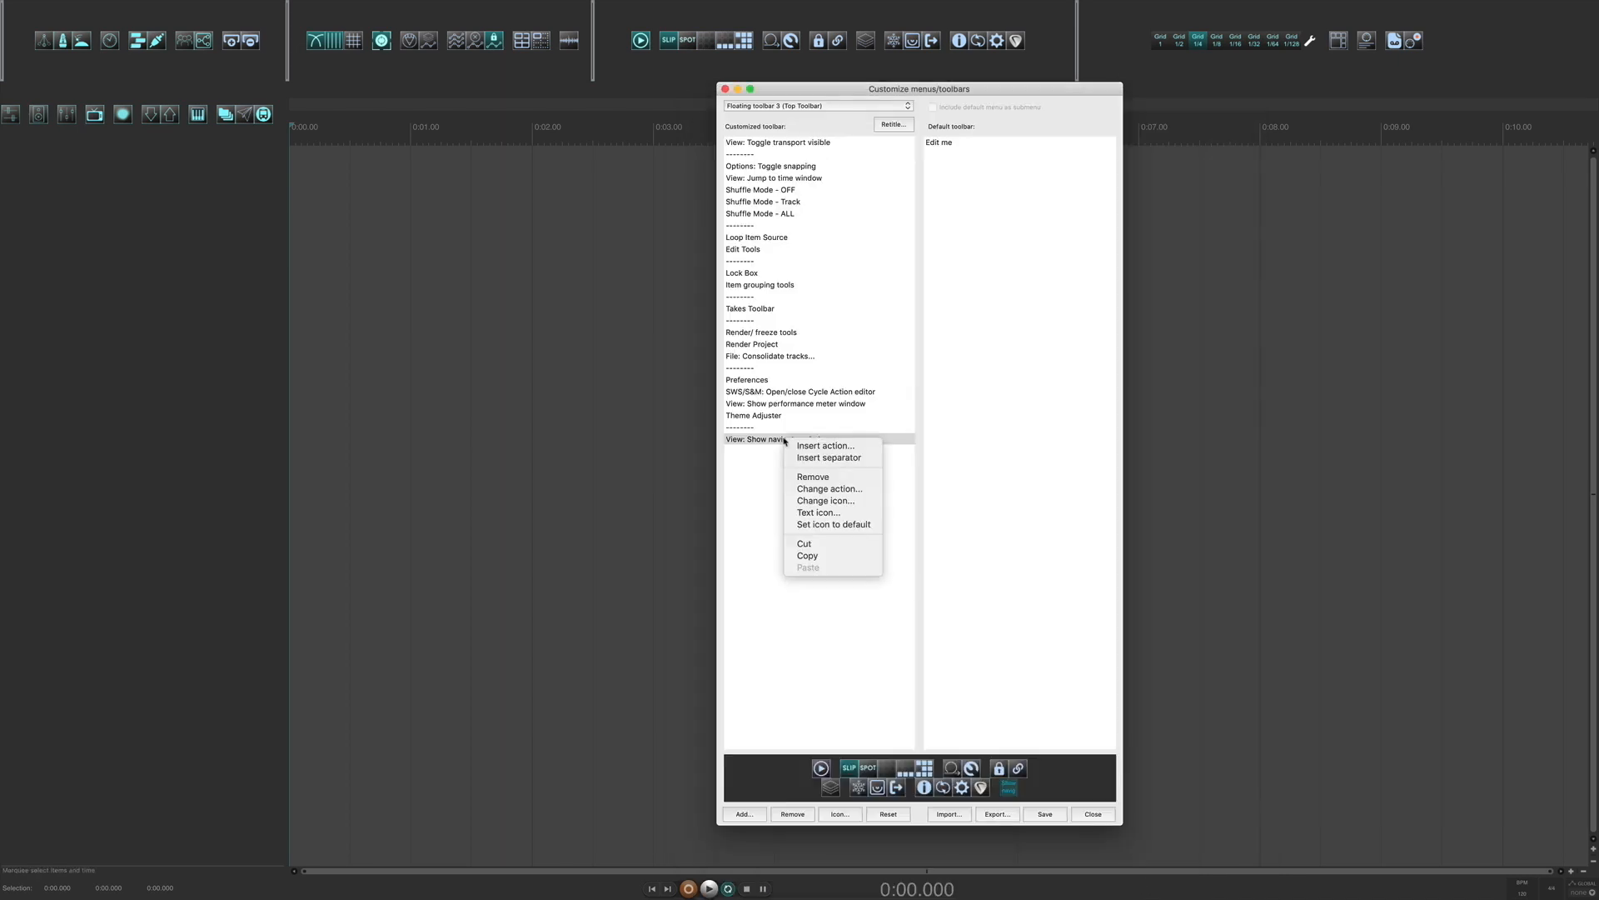
left_click(815, 500)
type("navigator")
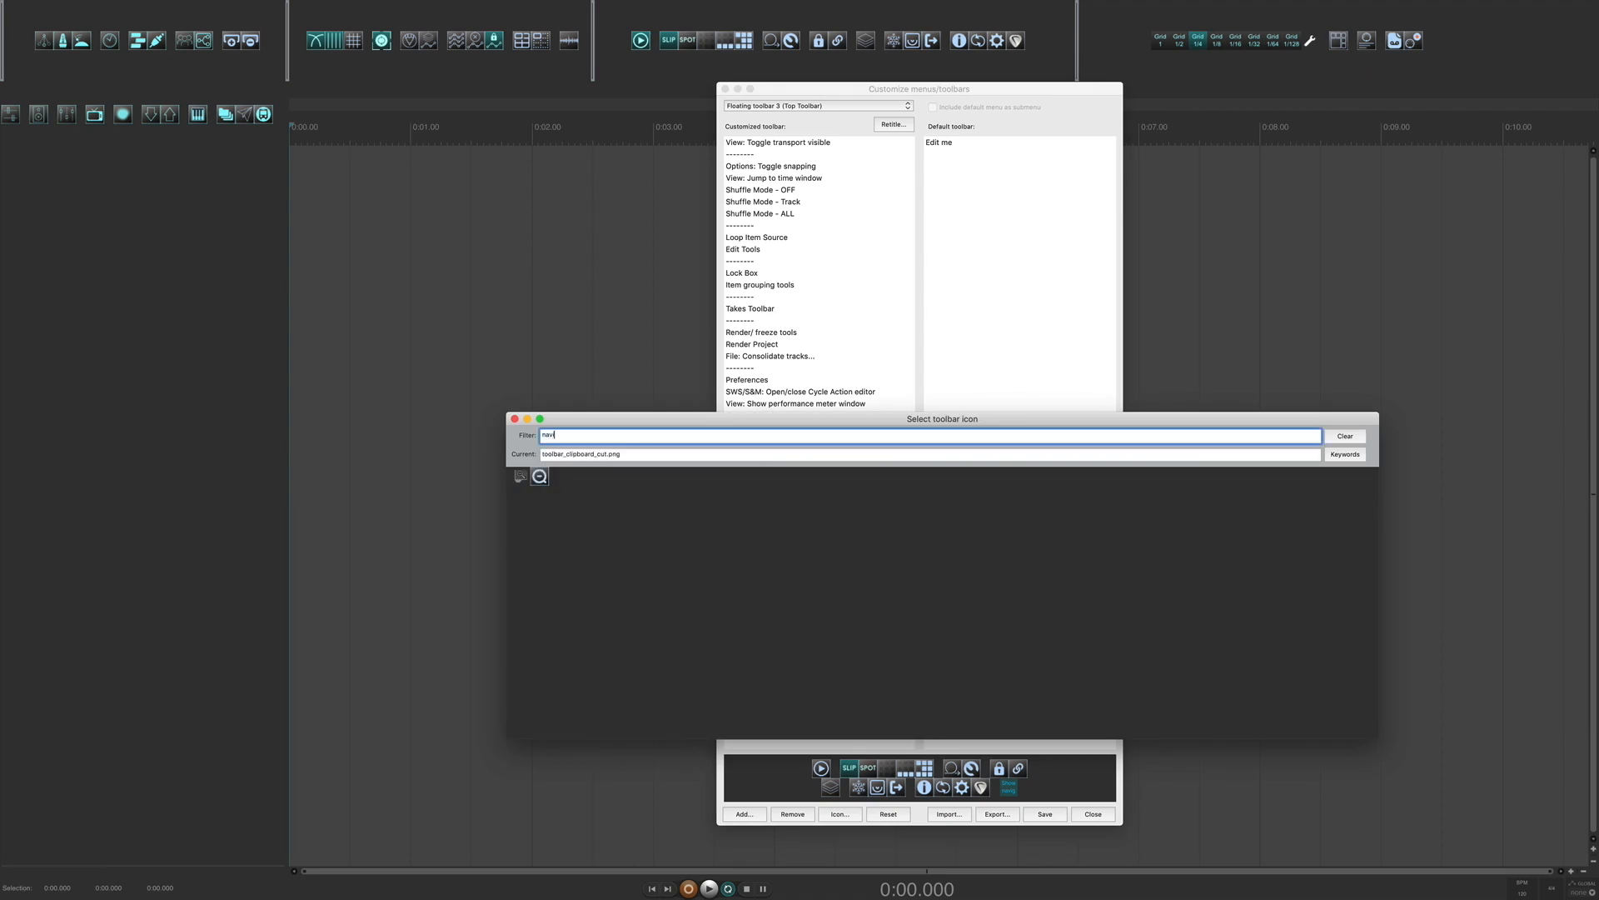
left_click(539, 476)
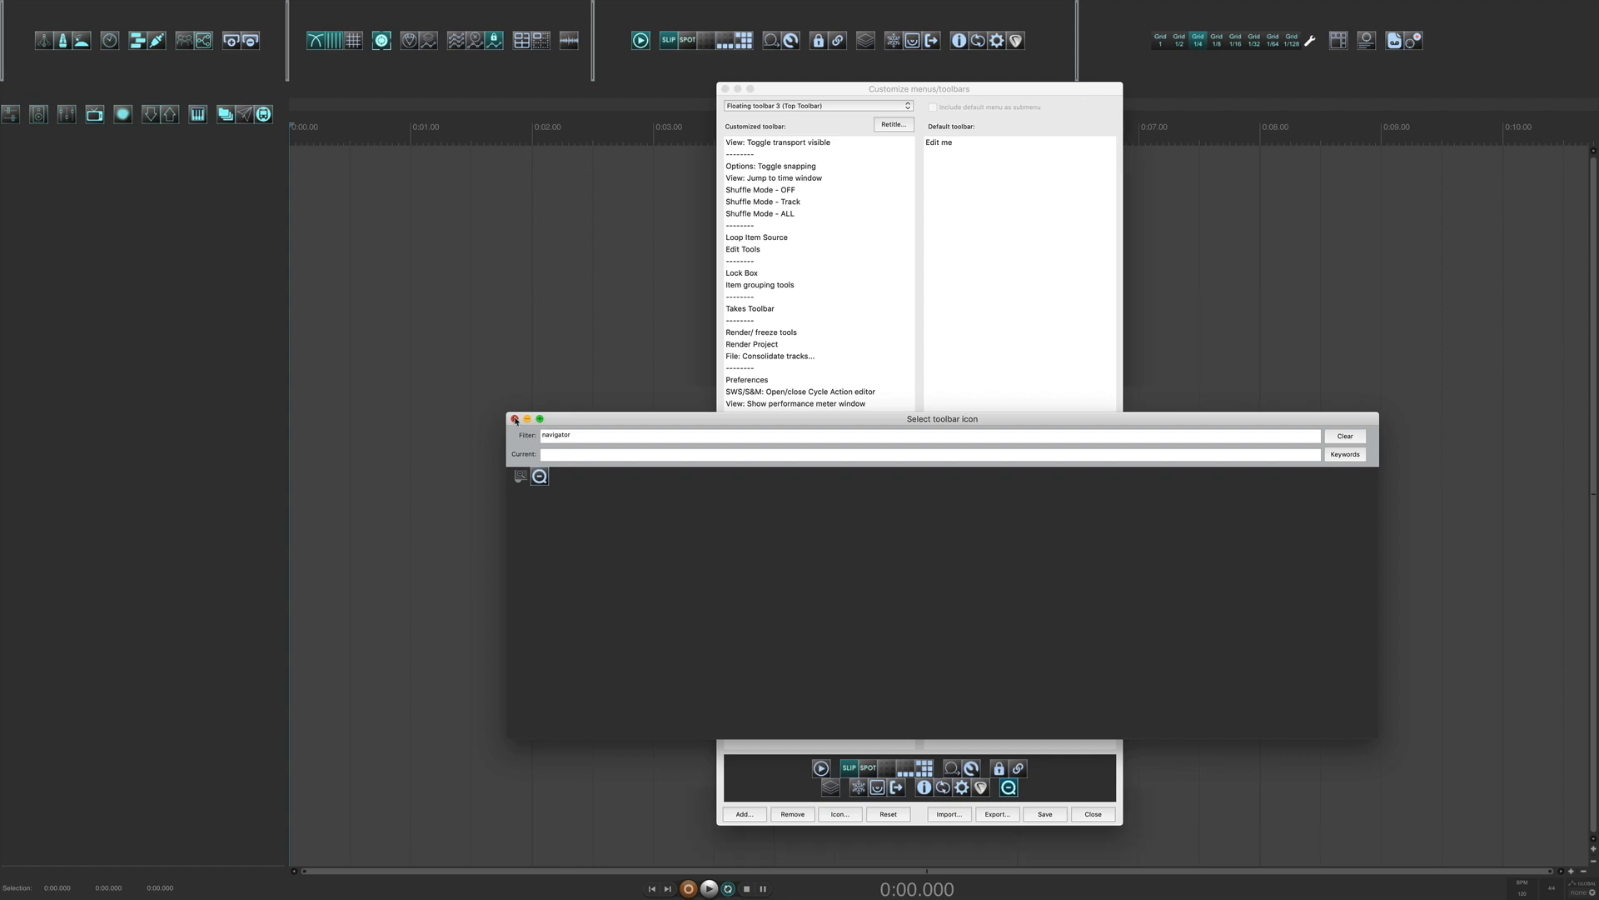
key("Return")
left_click(1046, 814)
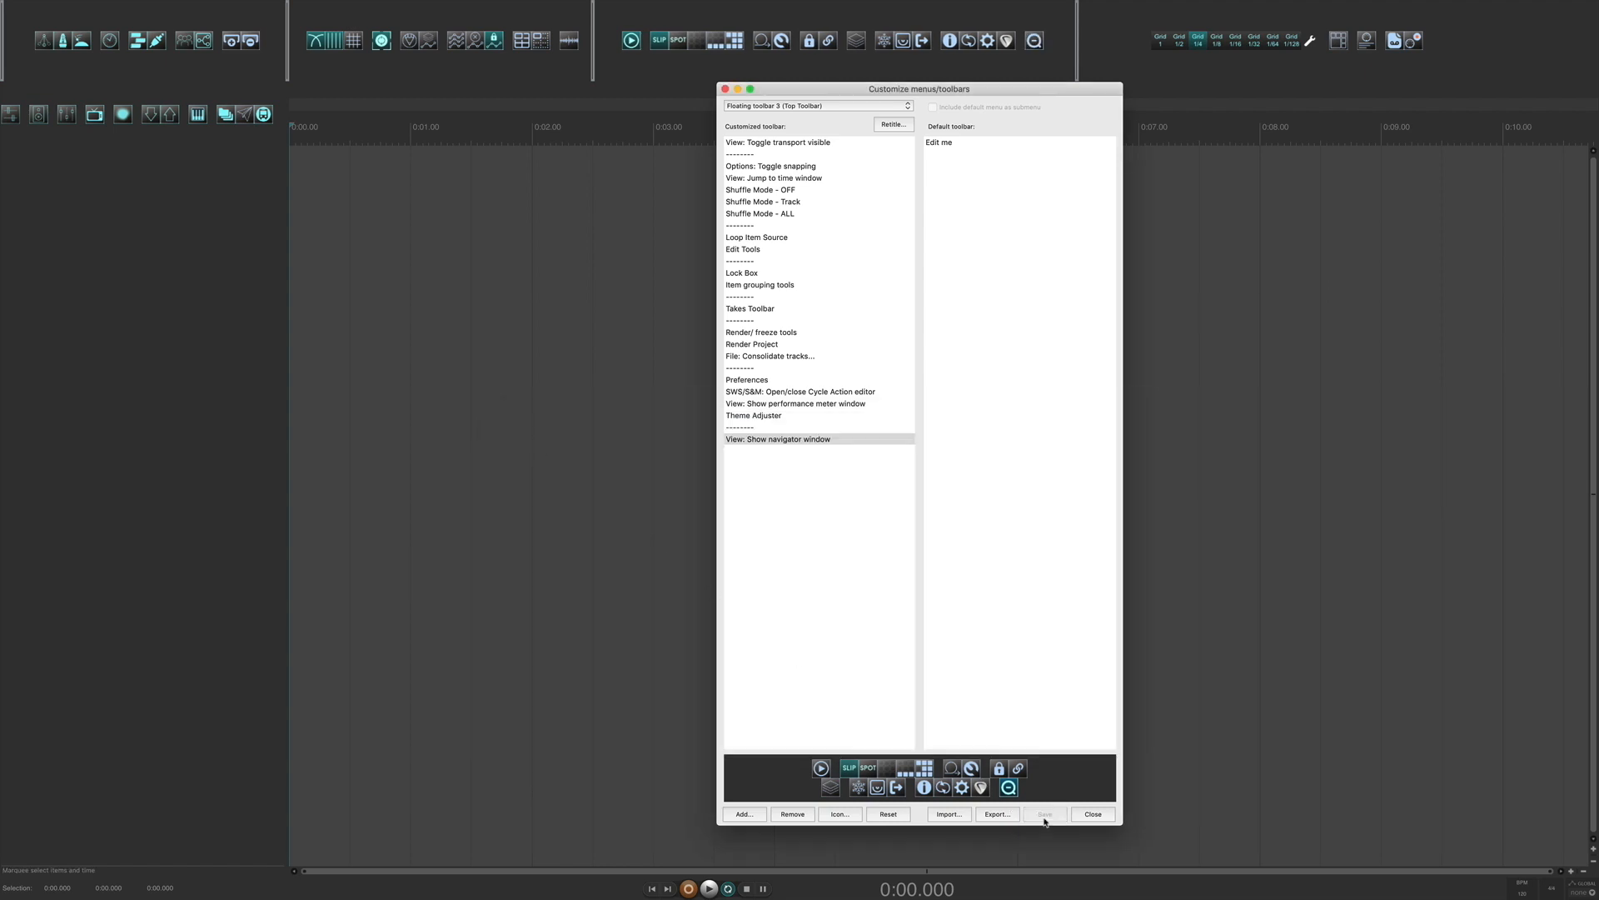
left_click(724, 89)
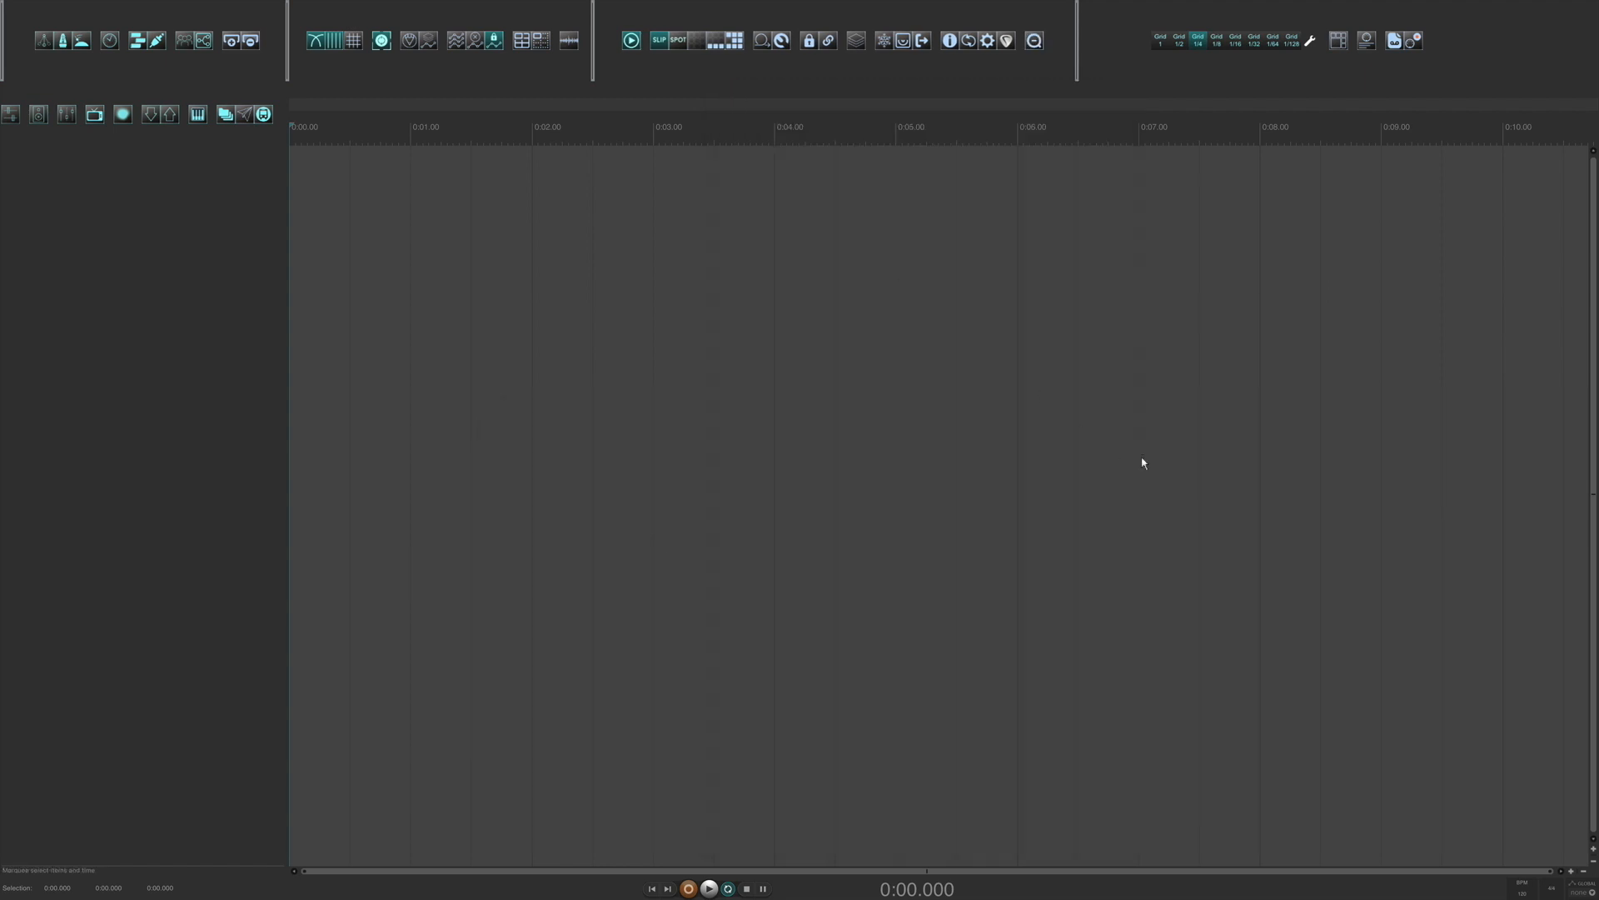